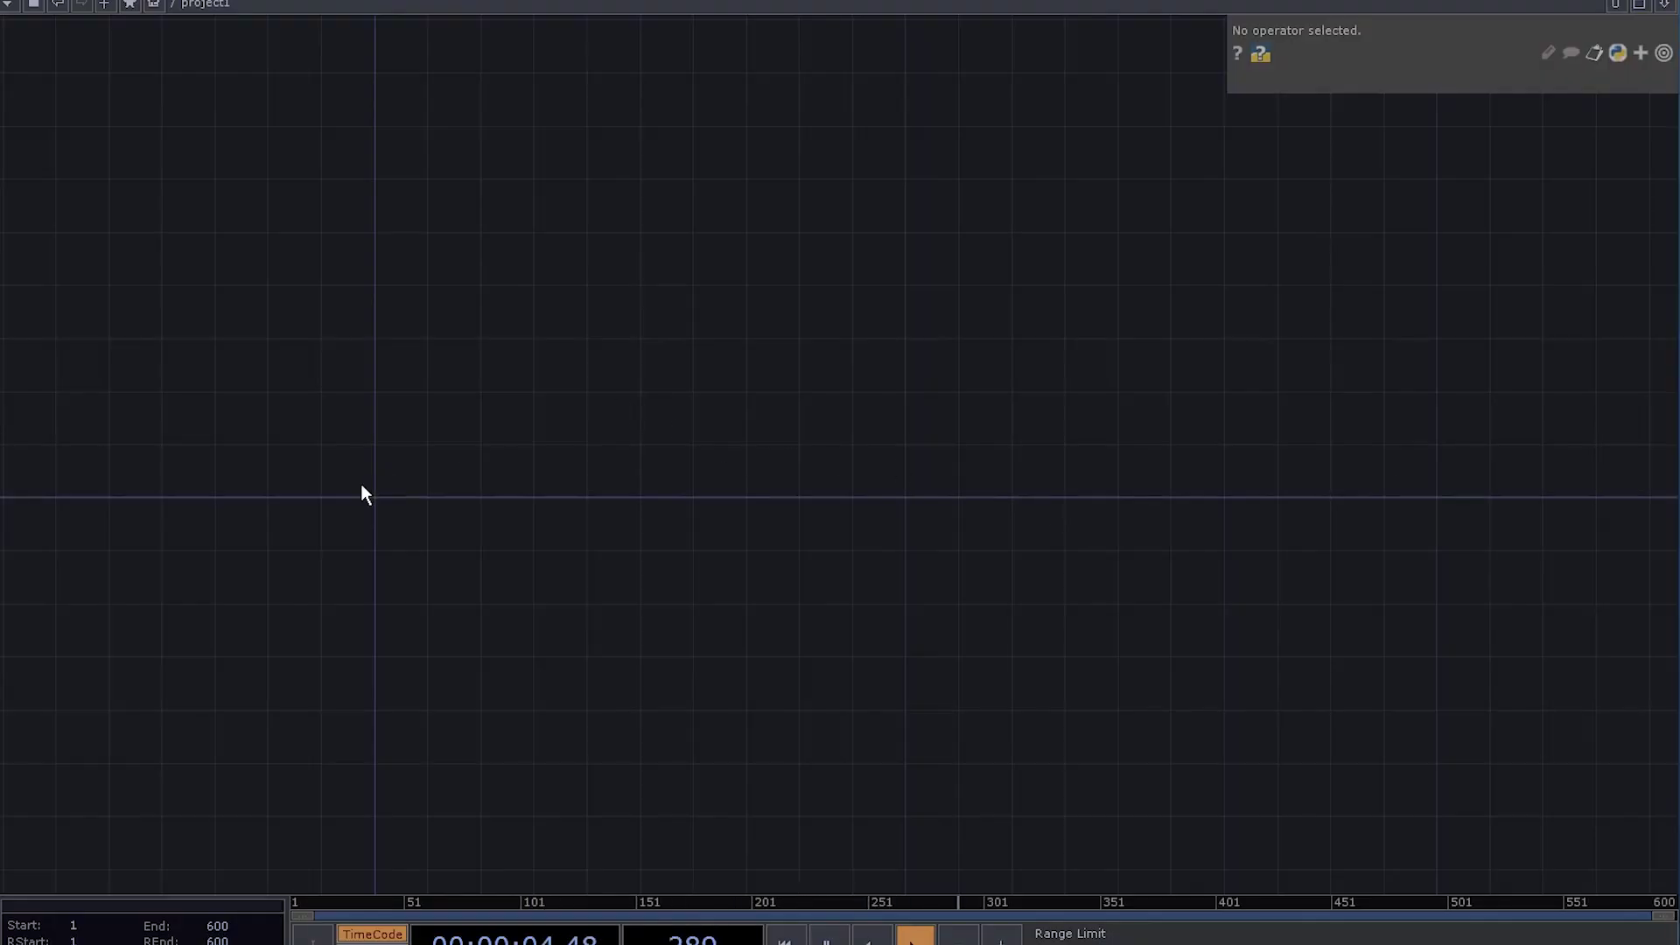
# Step: Add a Noise TOP, noise1, to the network
pyautogui.press('Tab')
pyautogui.write('noi')
pyautogui.press('Return')
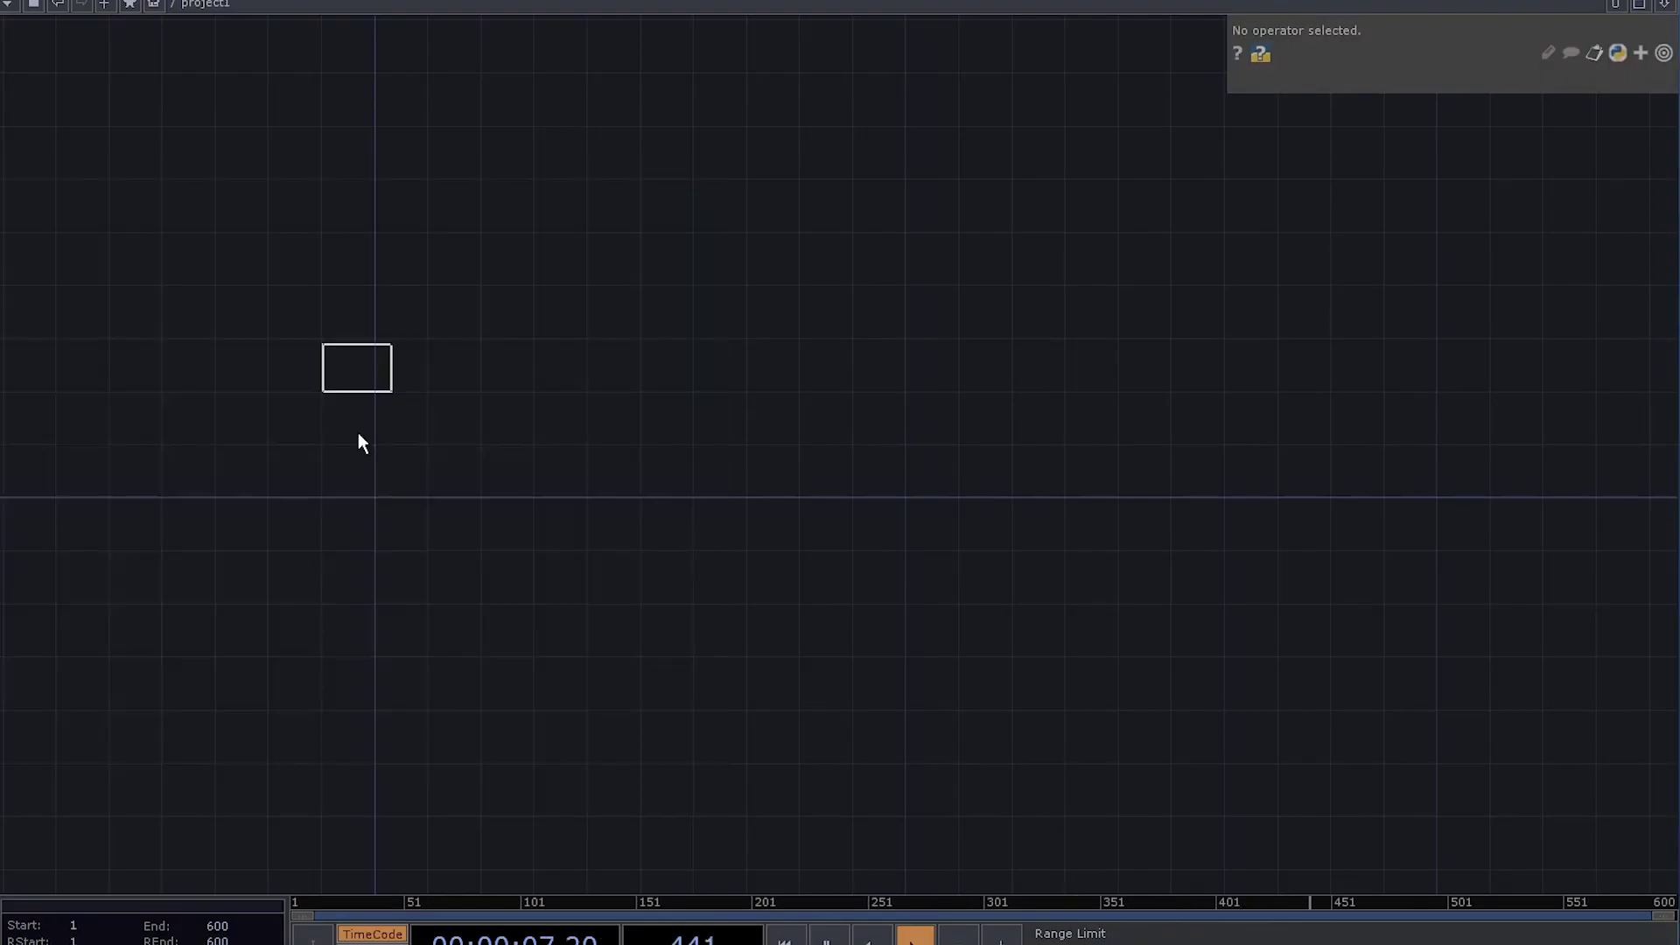
pyautogui.click(352, 534)
pyautogui.scroll(4, 259, 505)
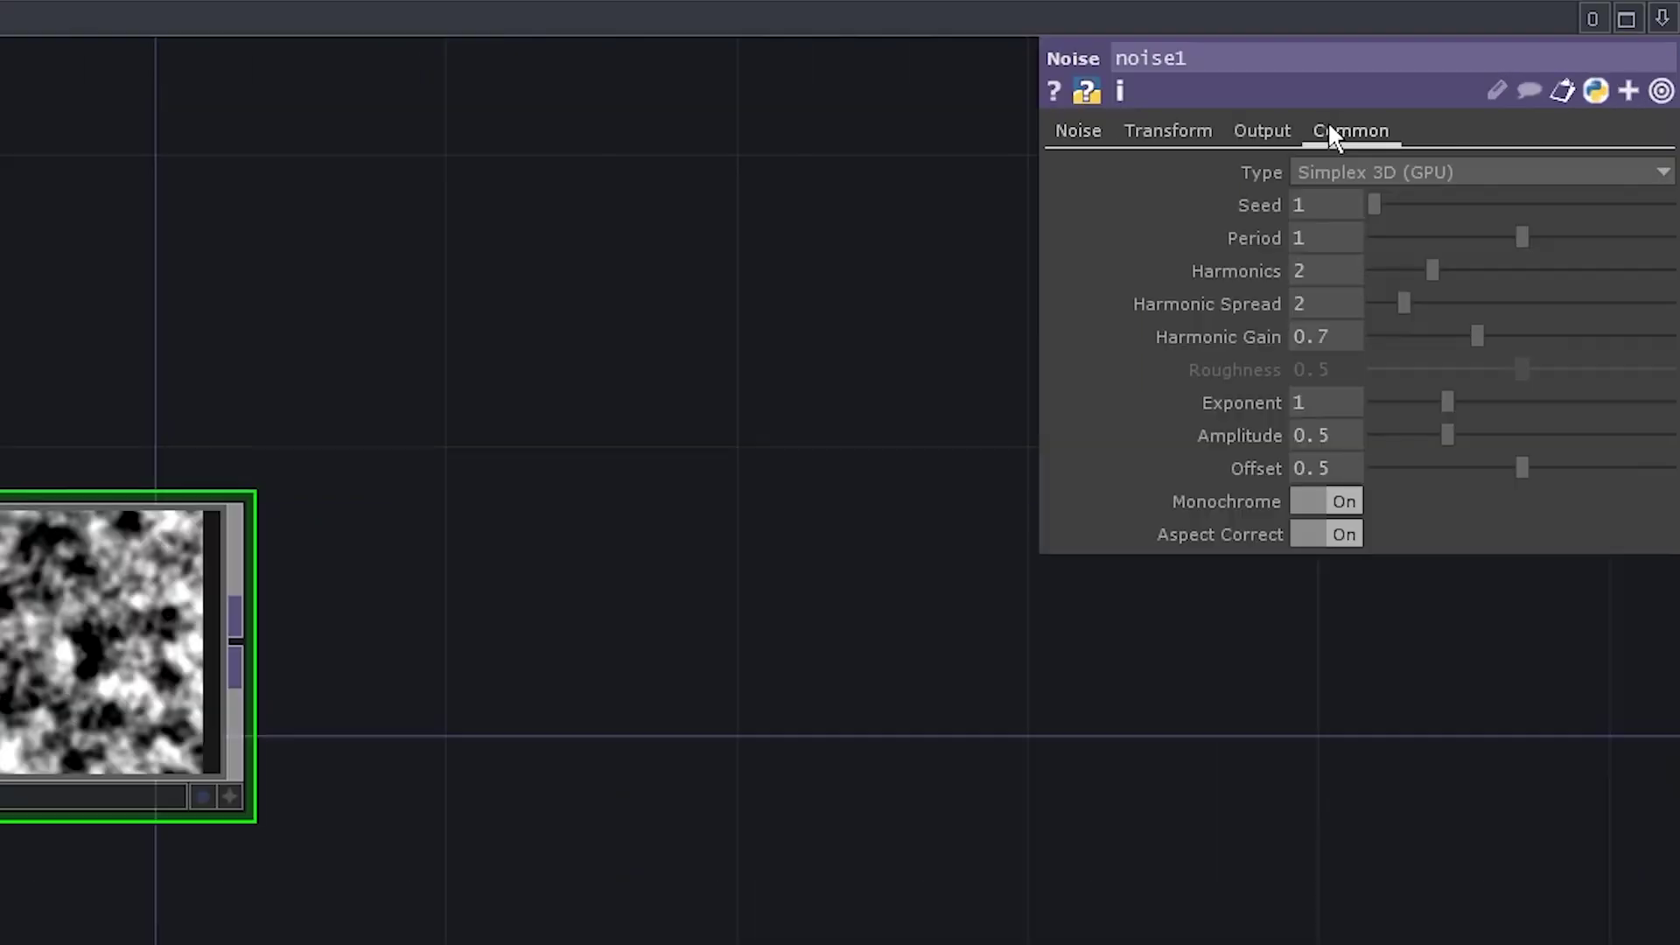
# Step: Set noise1's resolution to 1×1 and pixel format to 32-bit float (RGBA)
pyautogui.click(1440, 80)
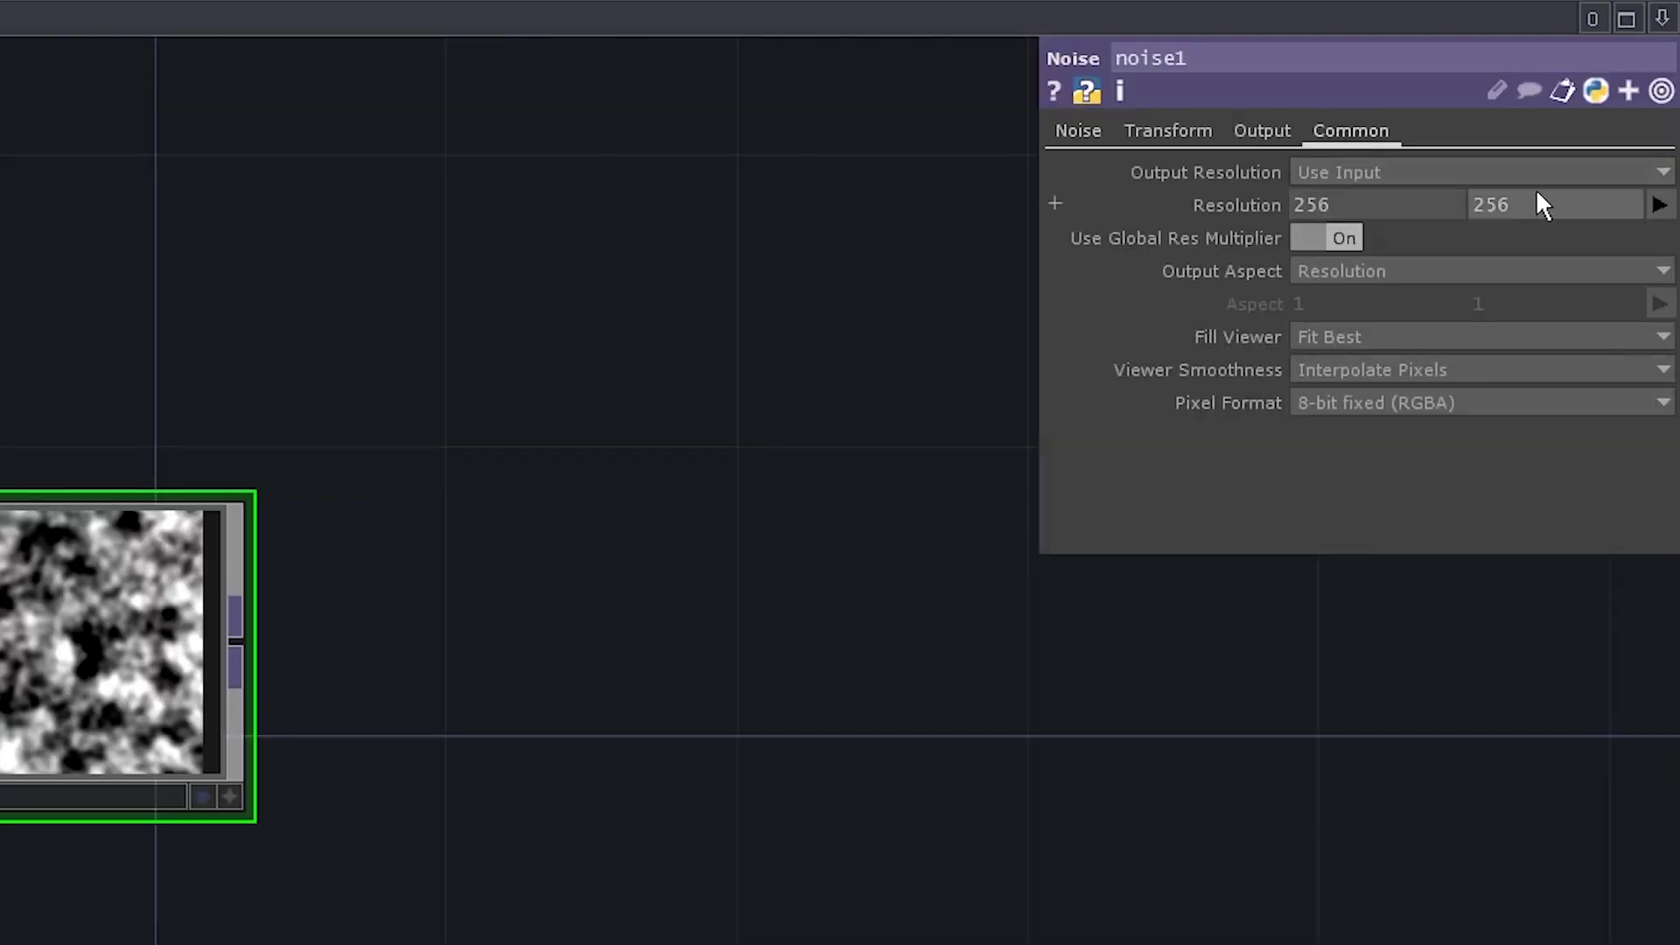
pyautogui.click(1366, 205)
pyautogui.write('1')
pyautogui.click(1492, 207)
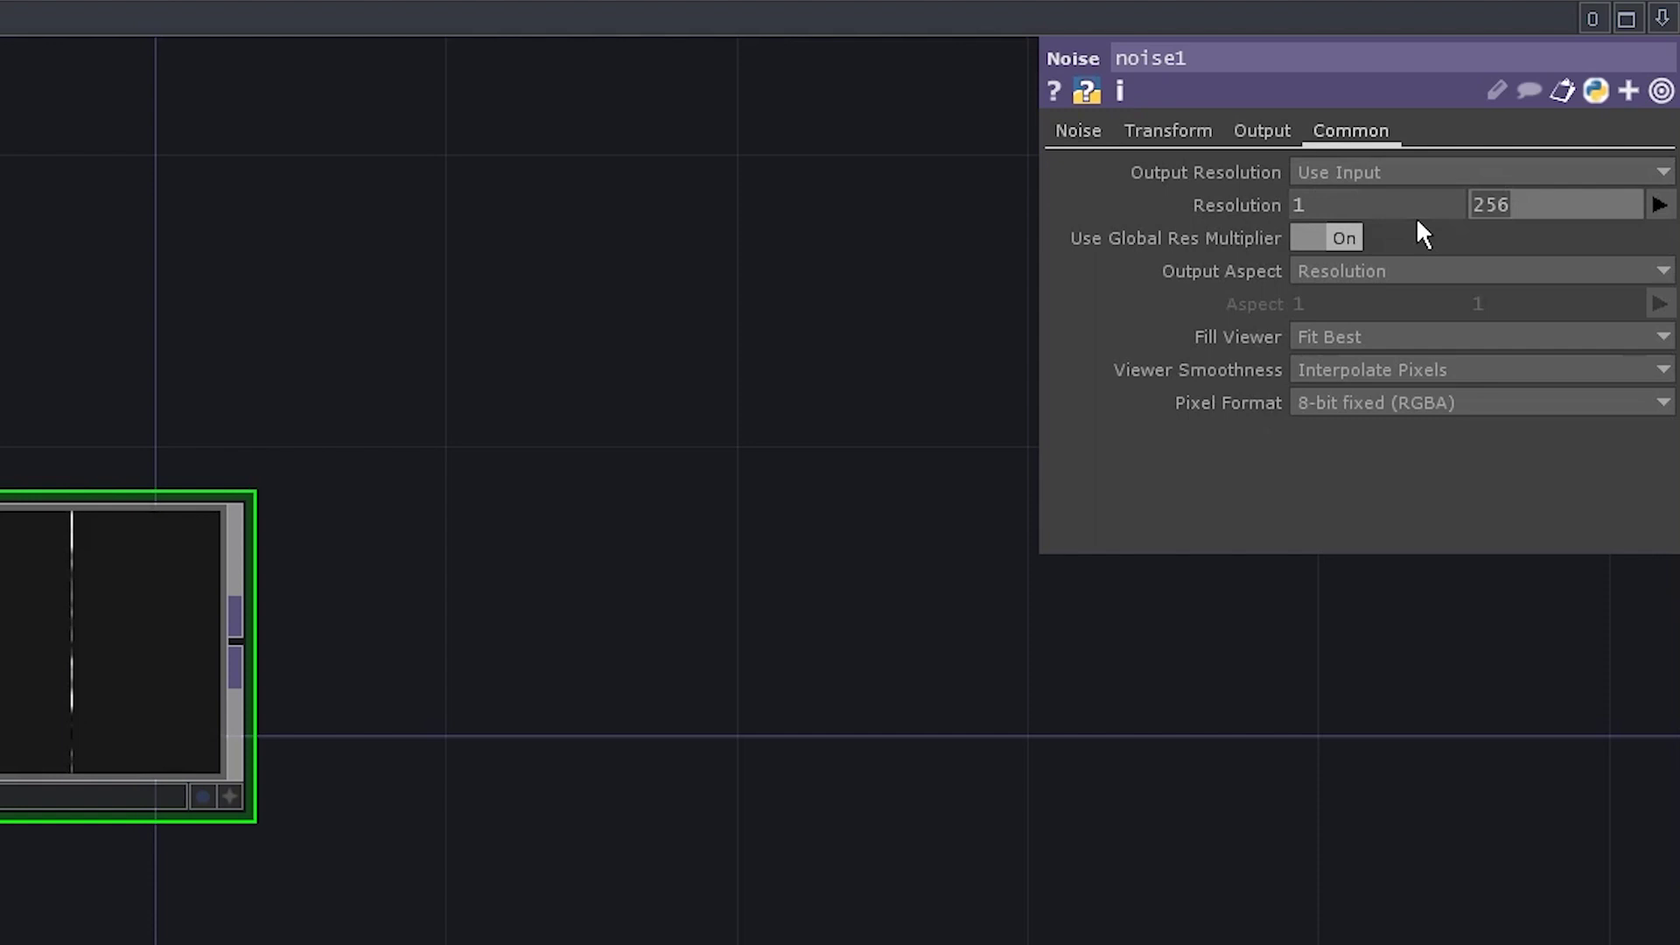
pyautogui.write('1')
pyautogui.press('Return')
pyautogui.click(1413, 401)
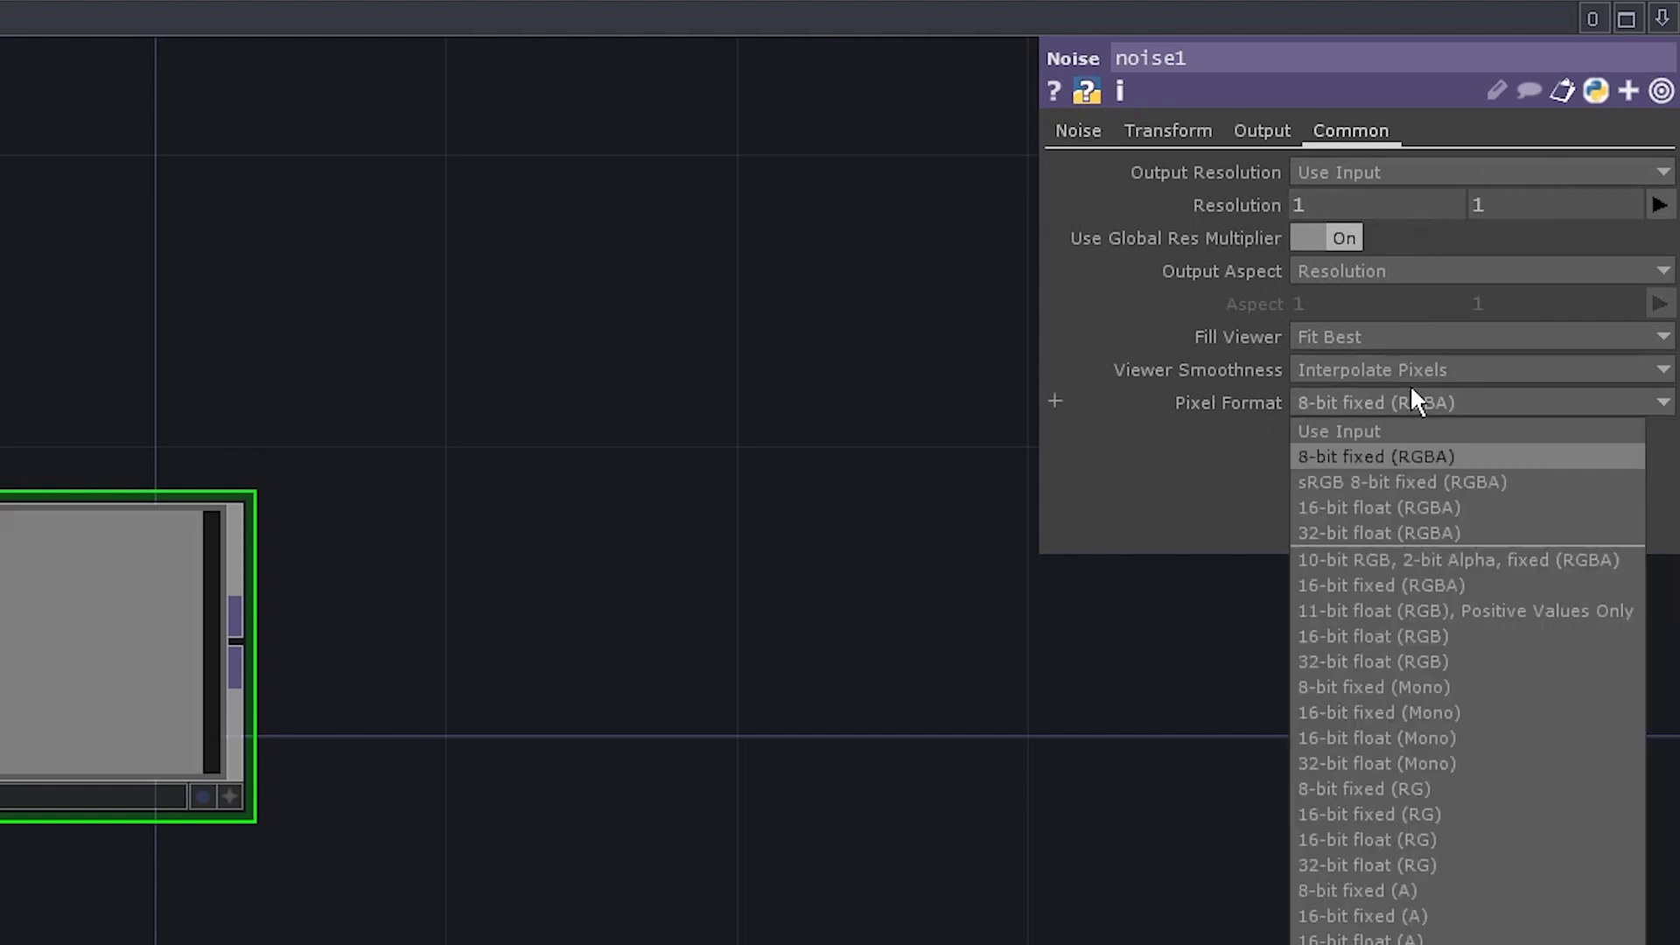
pyautogui.click(1414, 527)
# Step: Turn noise1's Monochrome off and set its Offset to 0
pyautogui.click(1338, 369)
pyautogui.click(1337, 407)
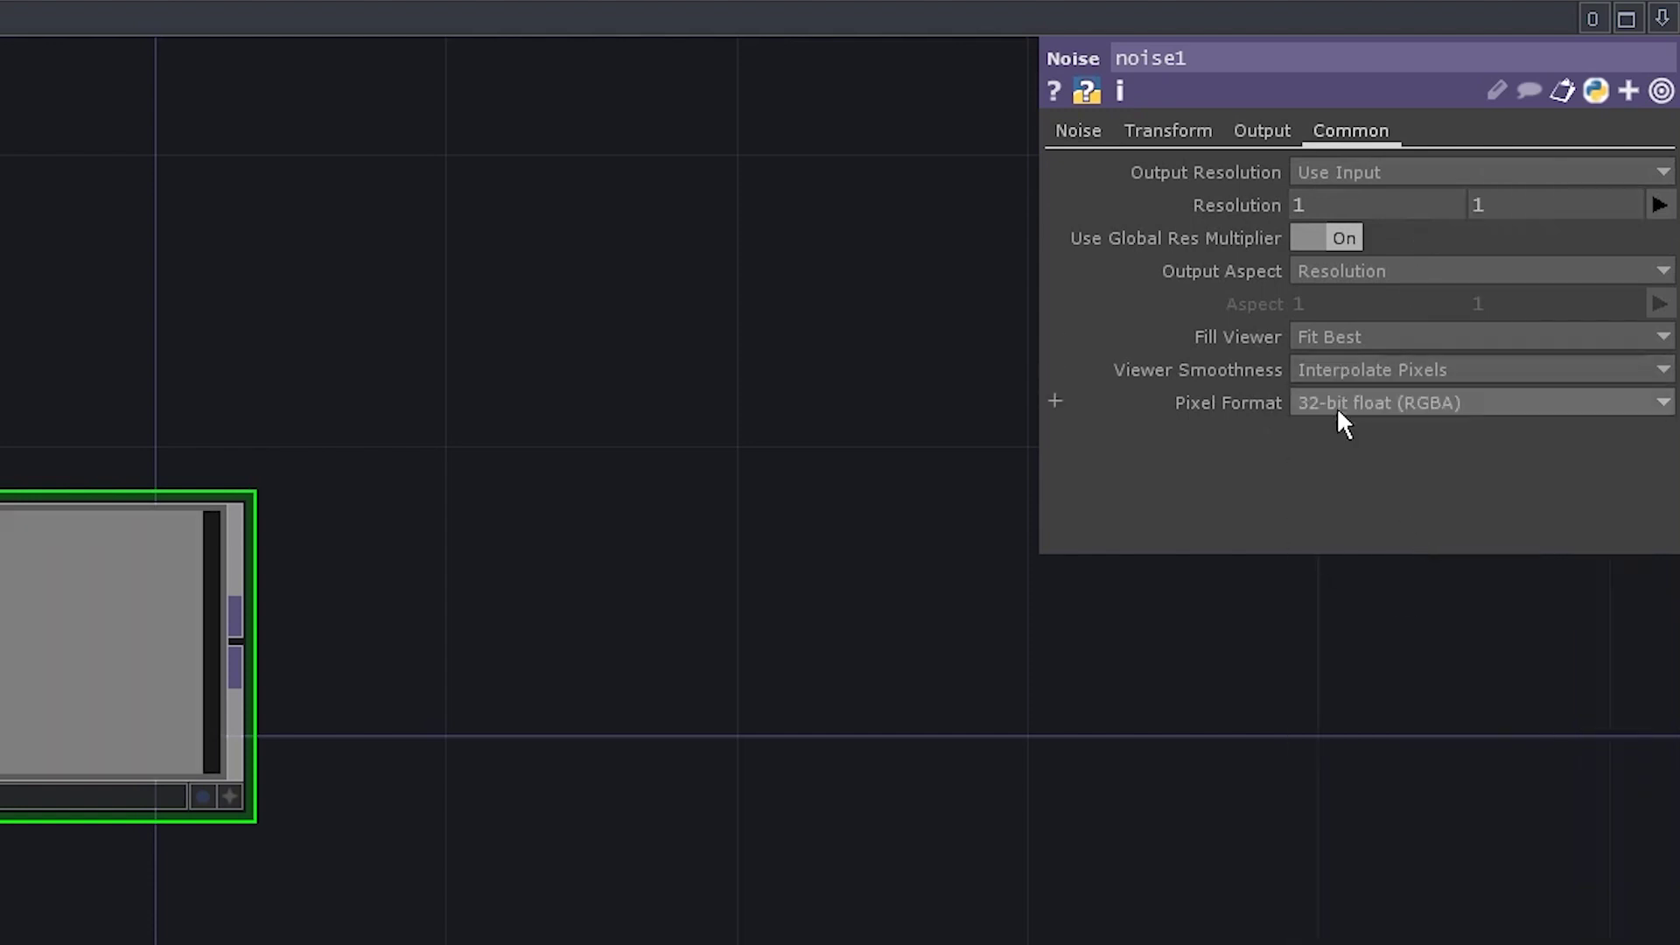
pyautogui.click(1334, 360)
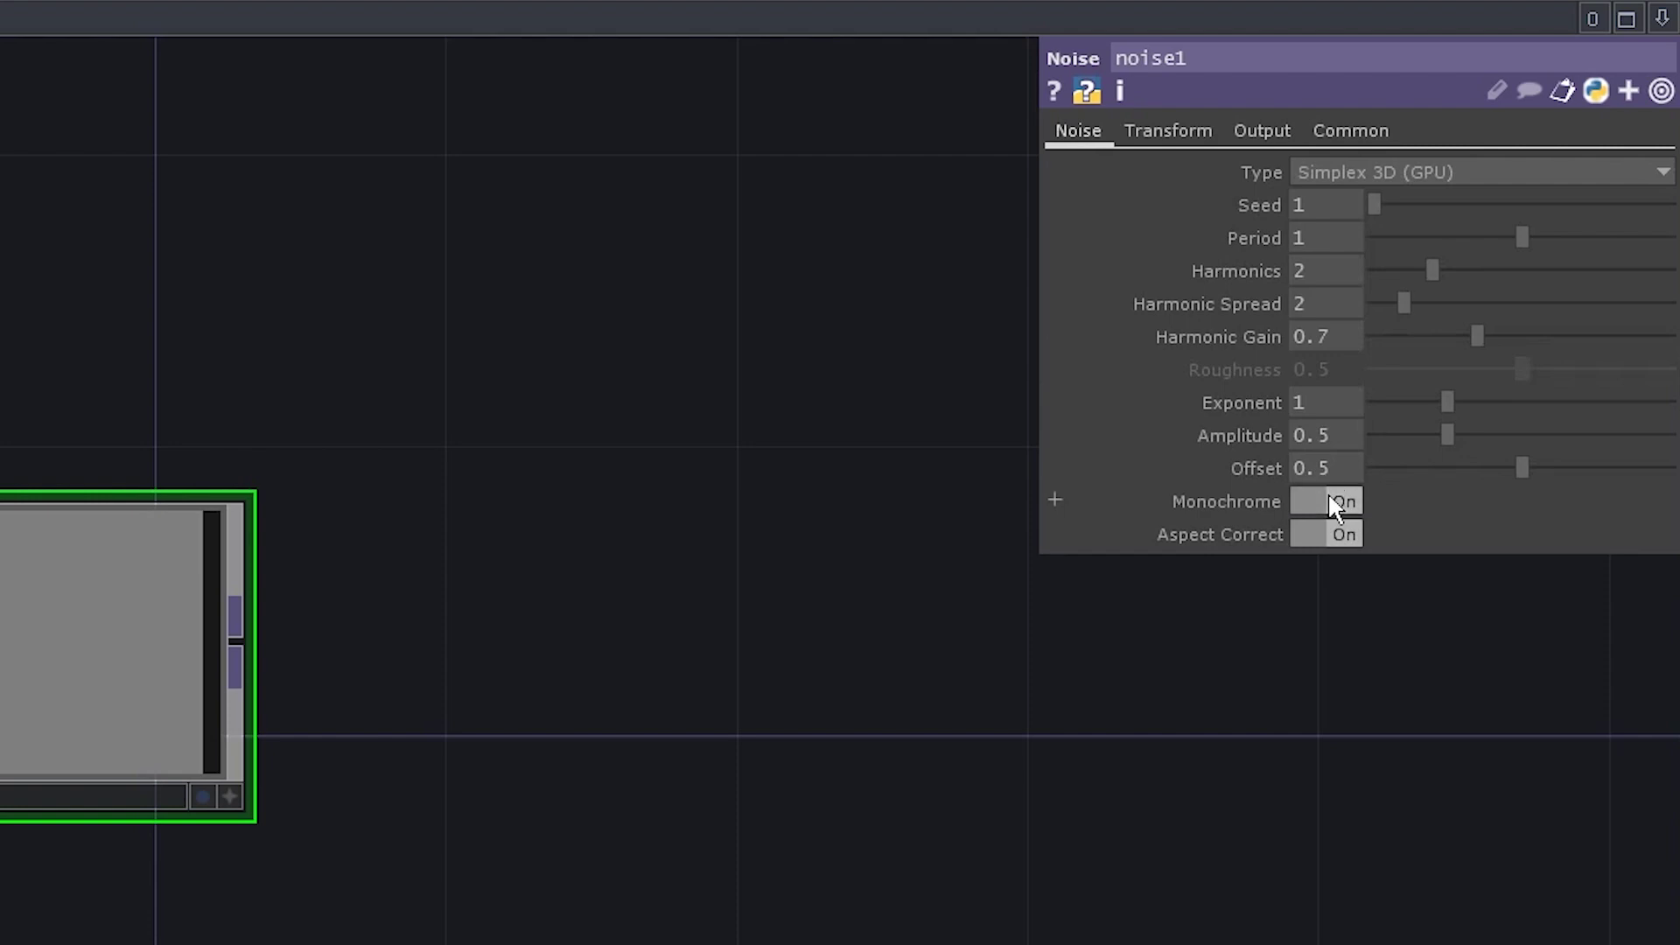
pyautogui.click(1327, 493)
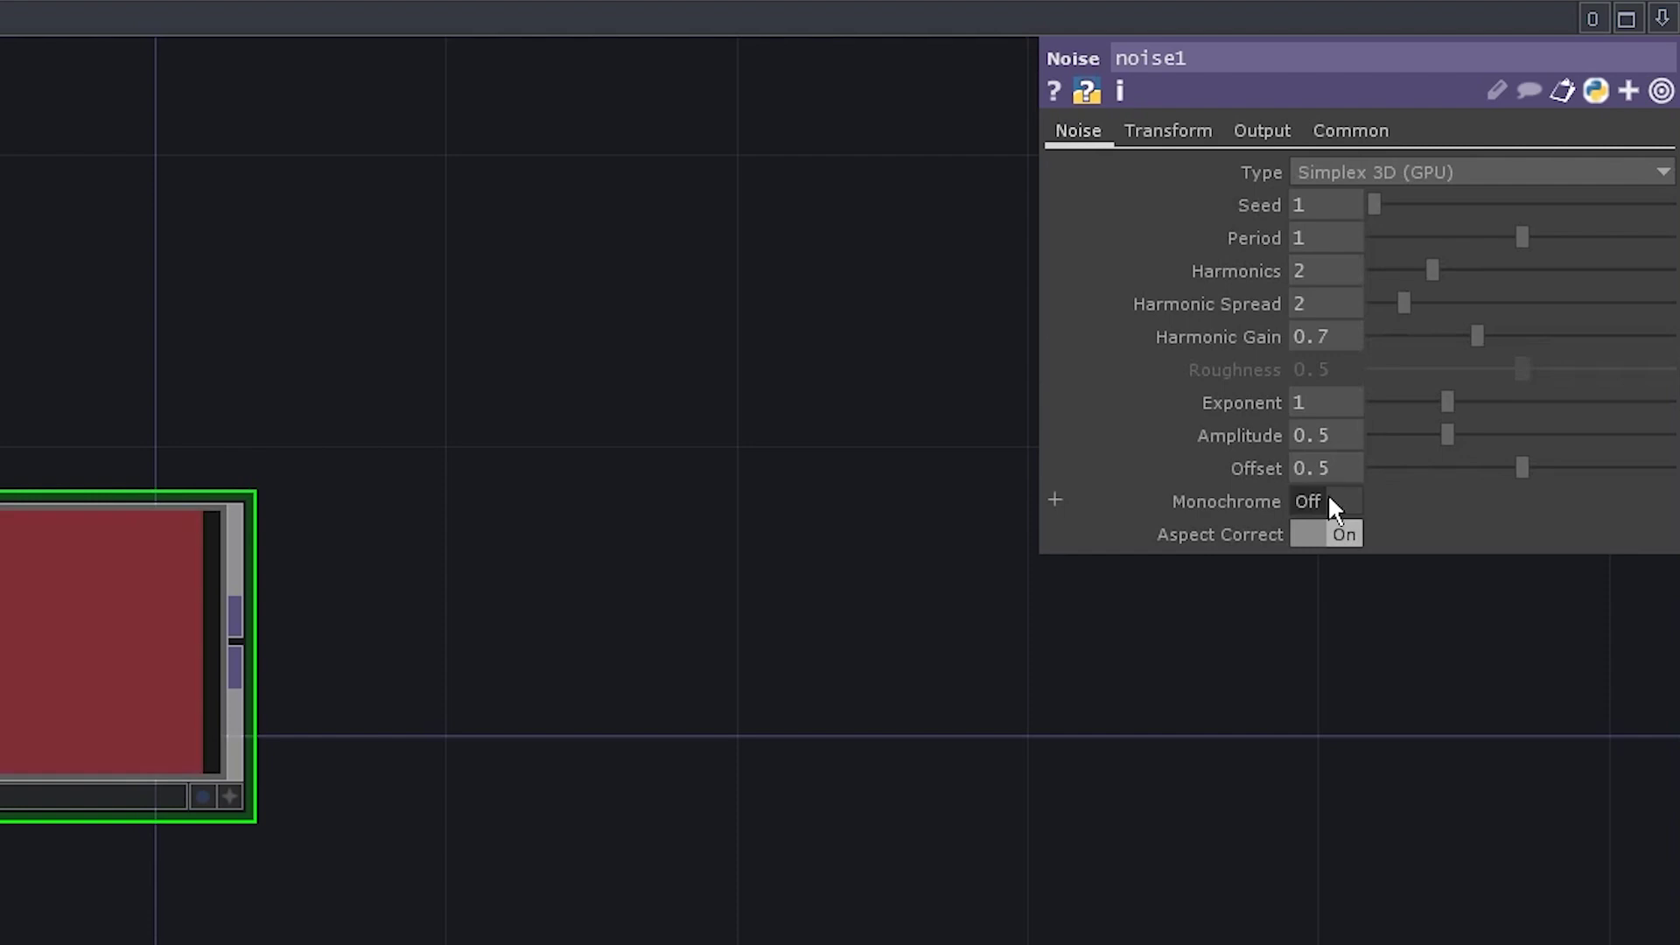
pyautogui.moveTo(1523, 468); pyautogui.dragTo(1325, 465)
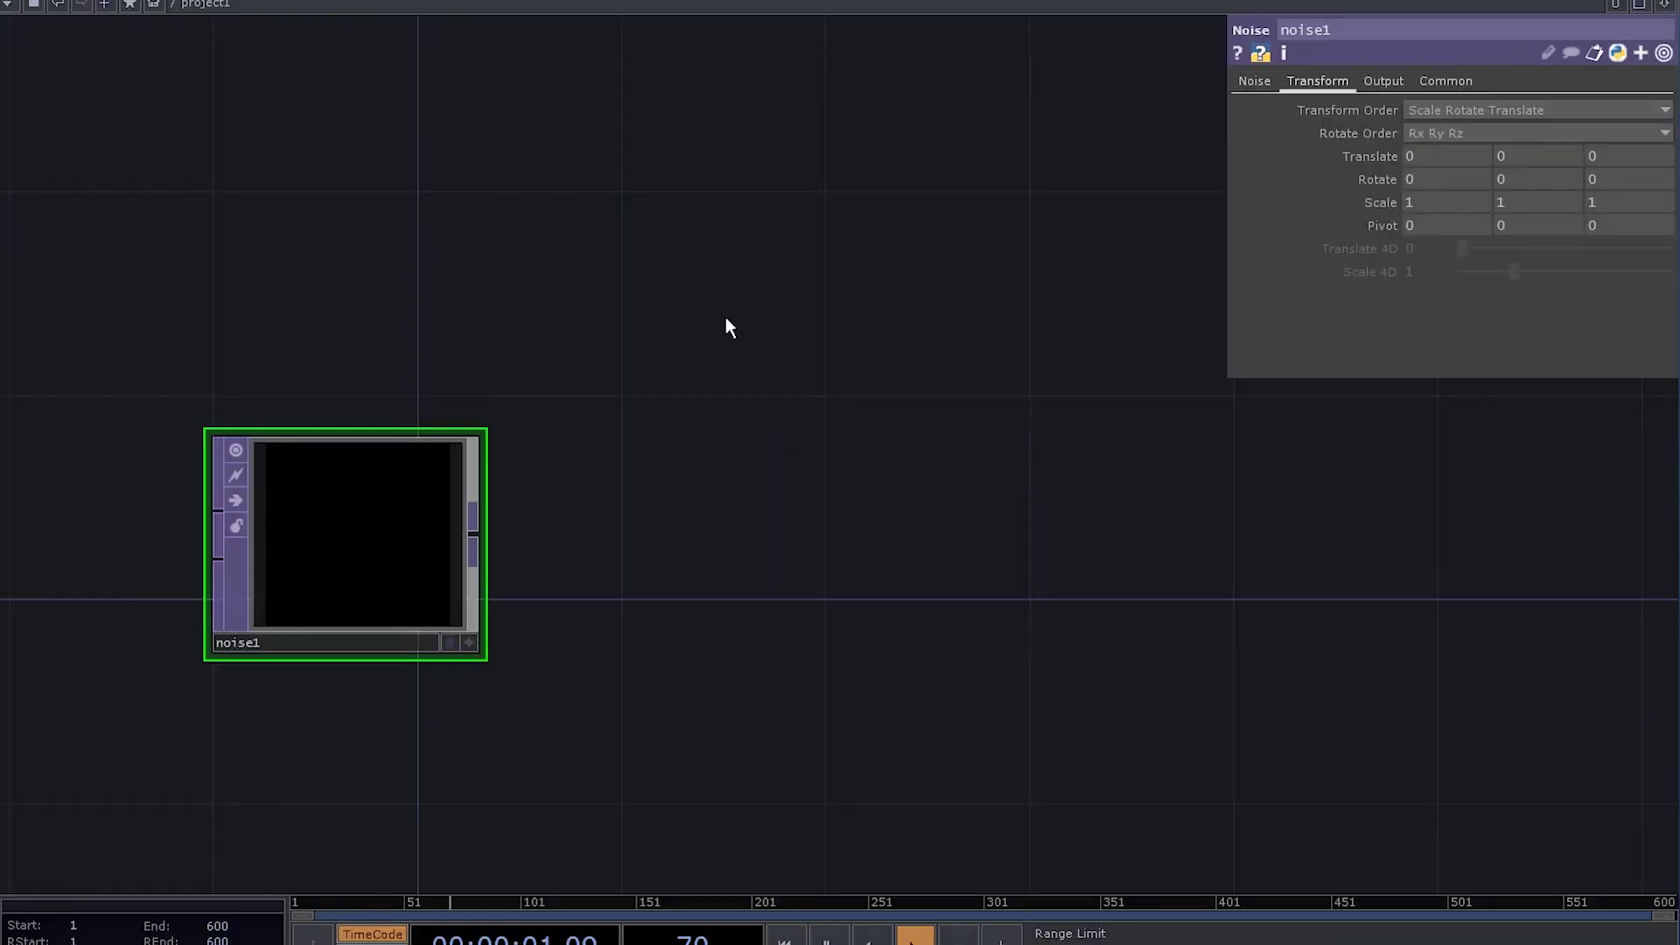
# Step: Add a Feedback TOP, feedback1, wired after noise1
pyautogui.press('Tab')
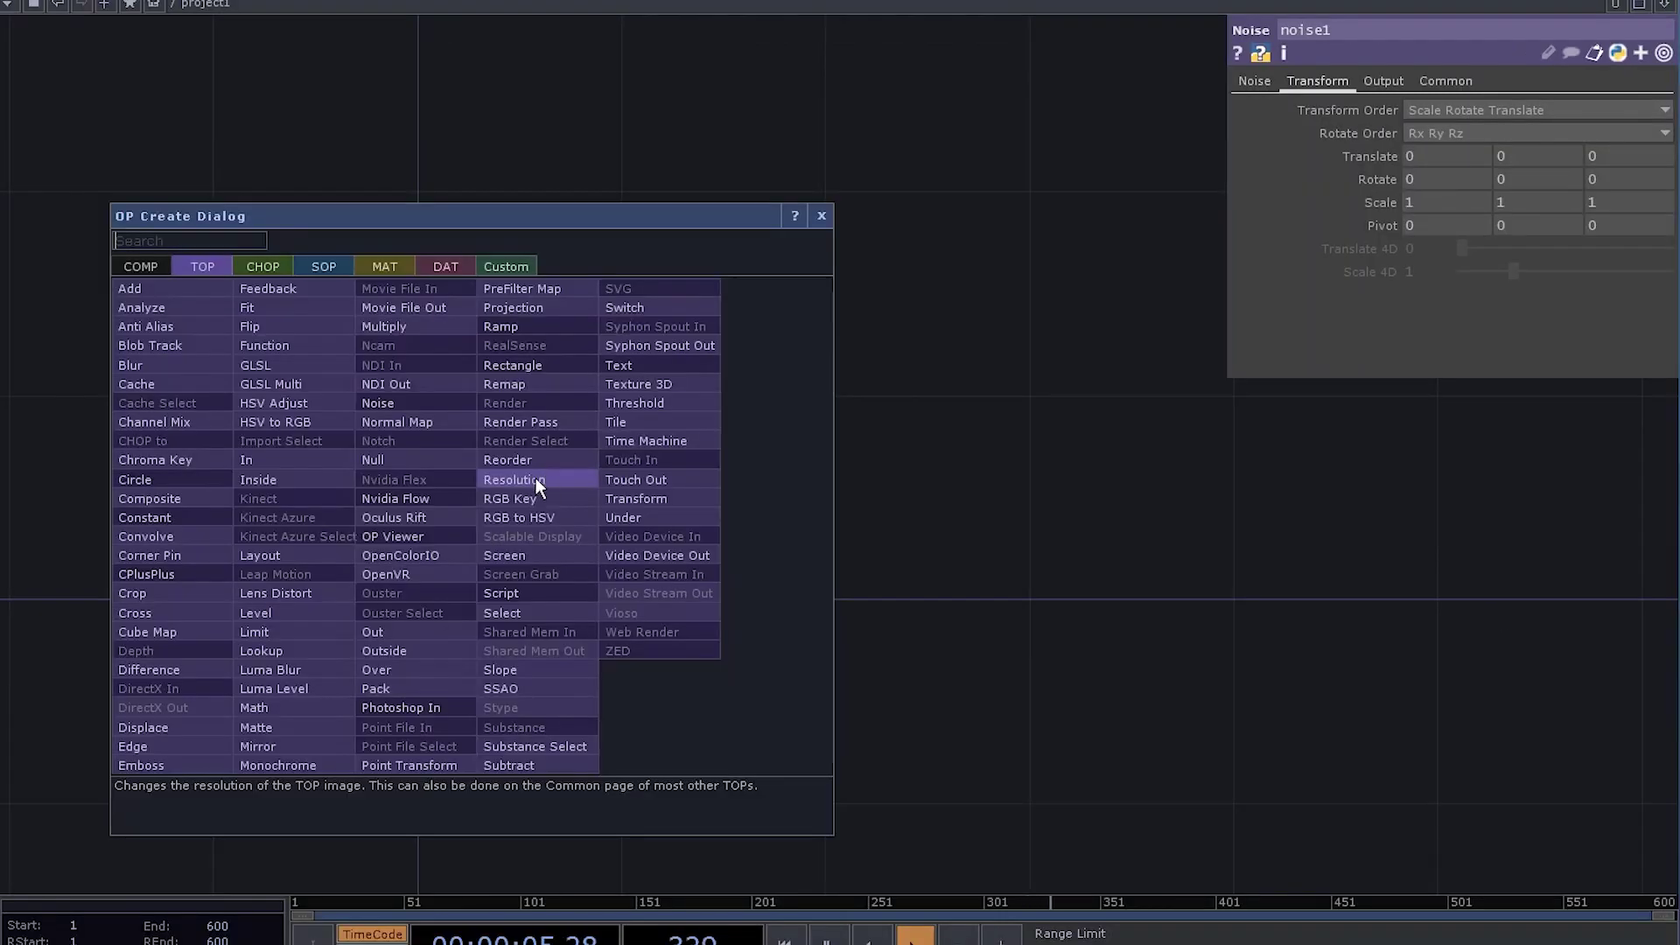
pyautogui.write('fe')
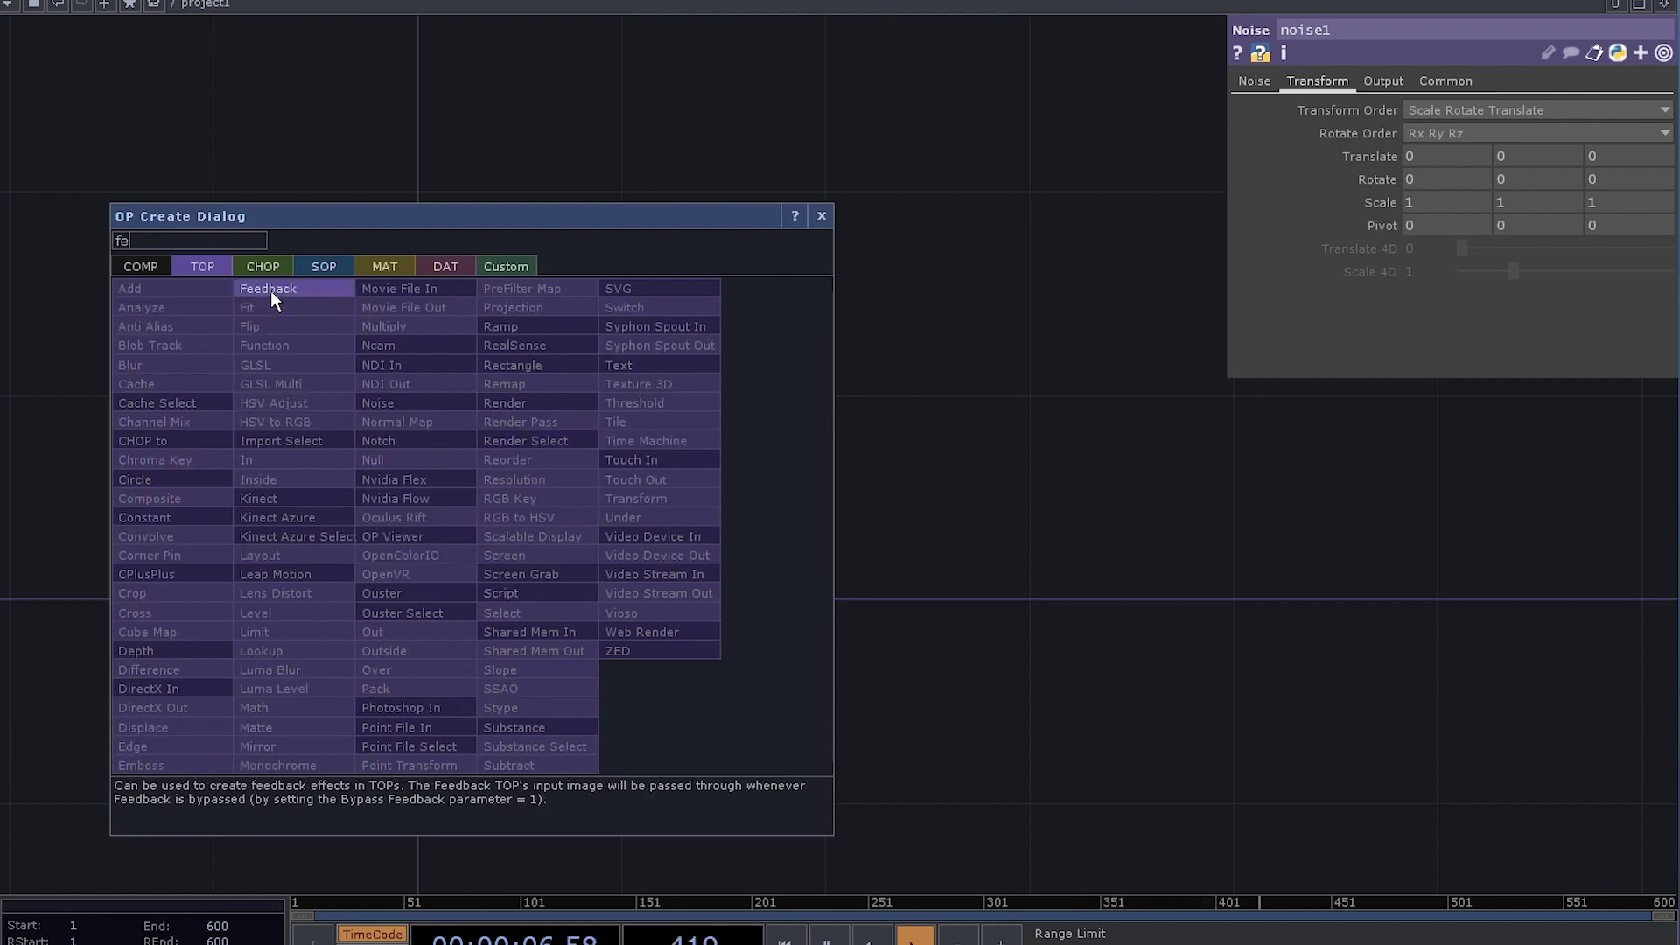
pyautogui.click(270, 289)
pyautogui.click(749, 547)
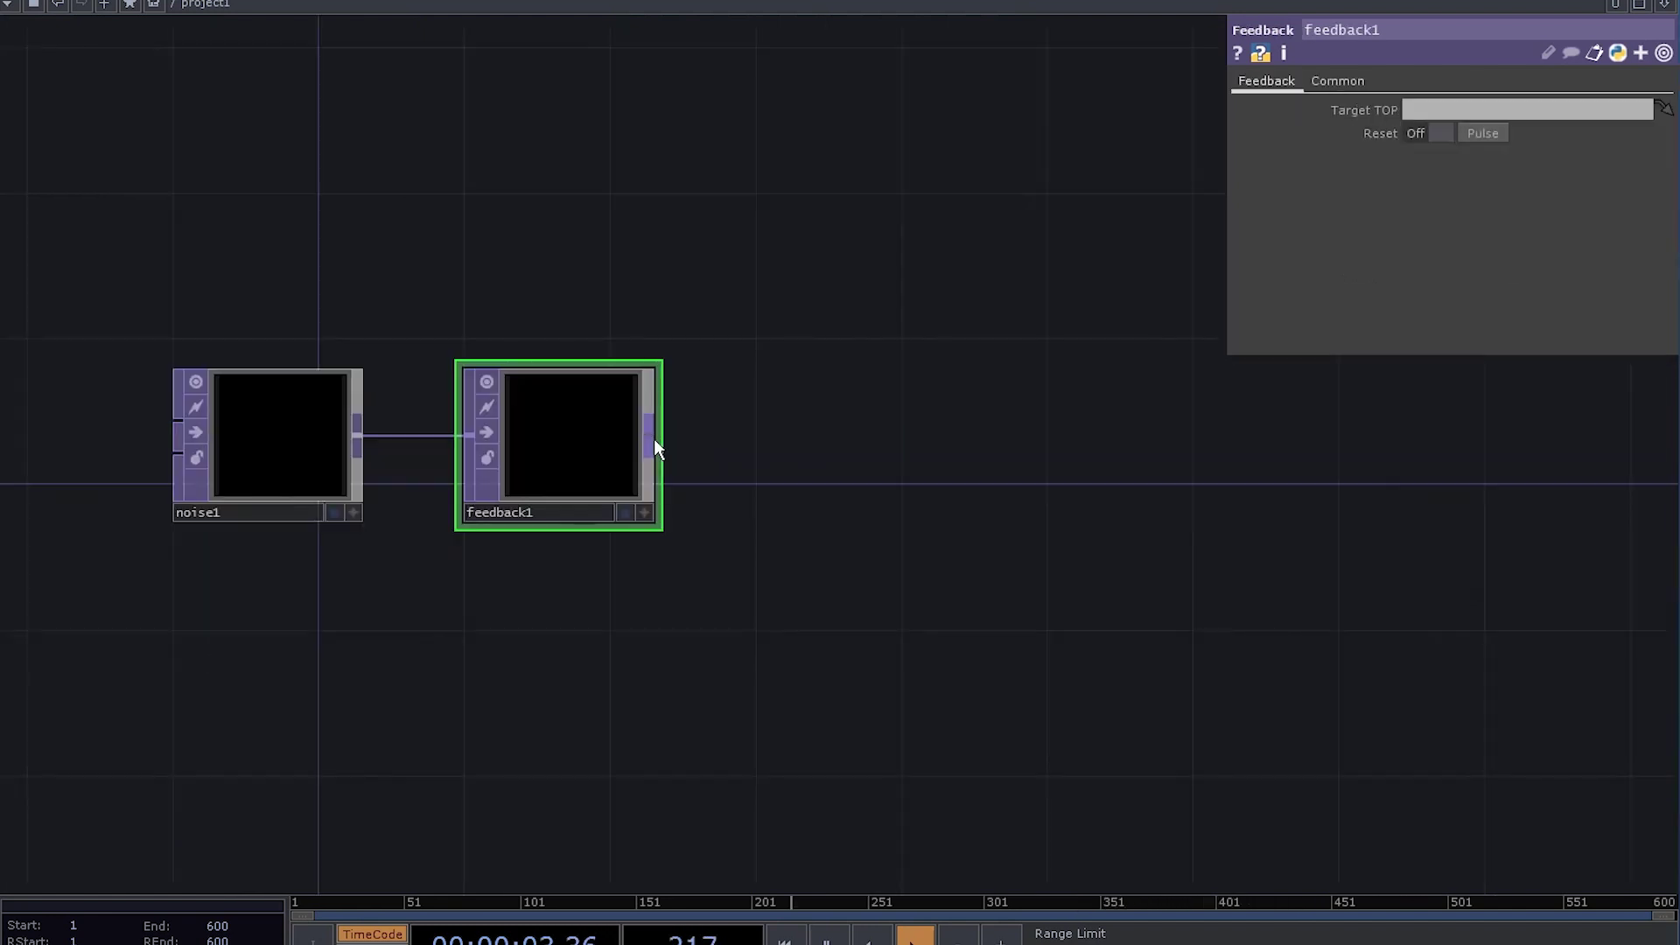
# Step: Add a GLSL TOP, glsl1, to the right of feedback1
pyautogui.rightClick(655, 441)
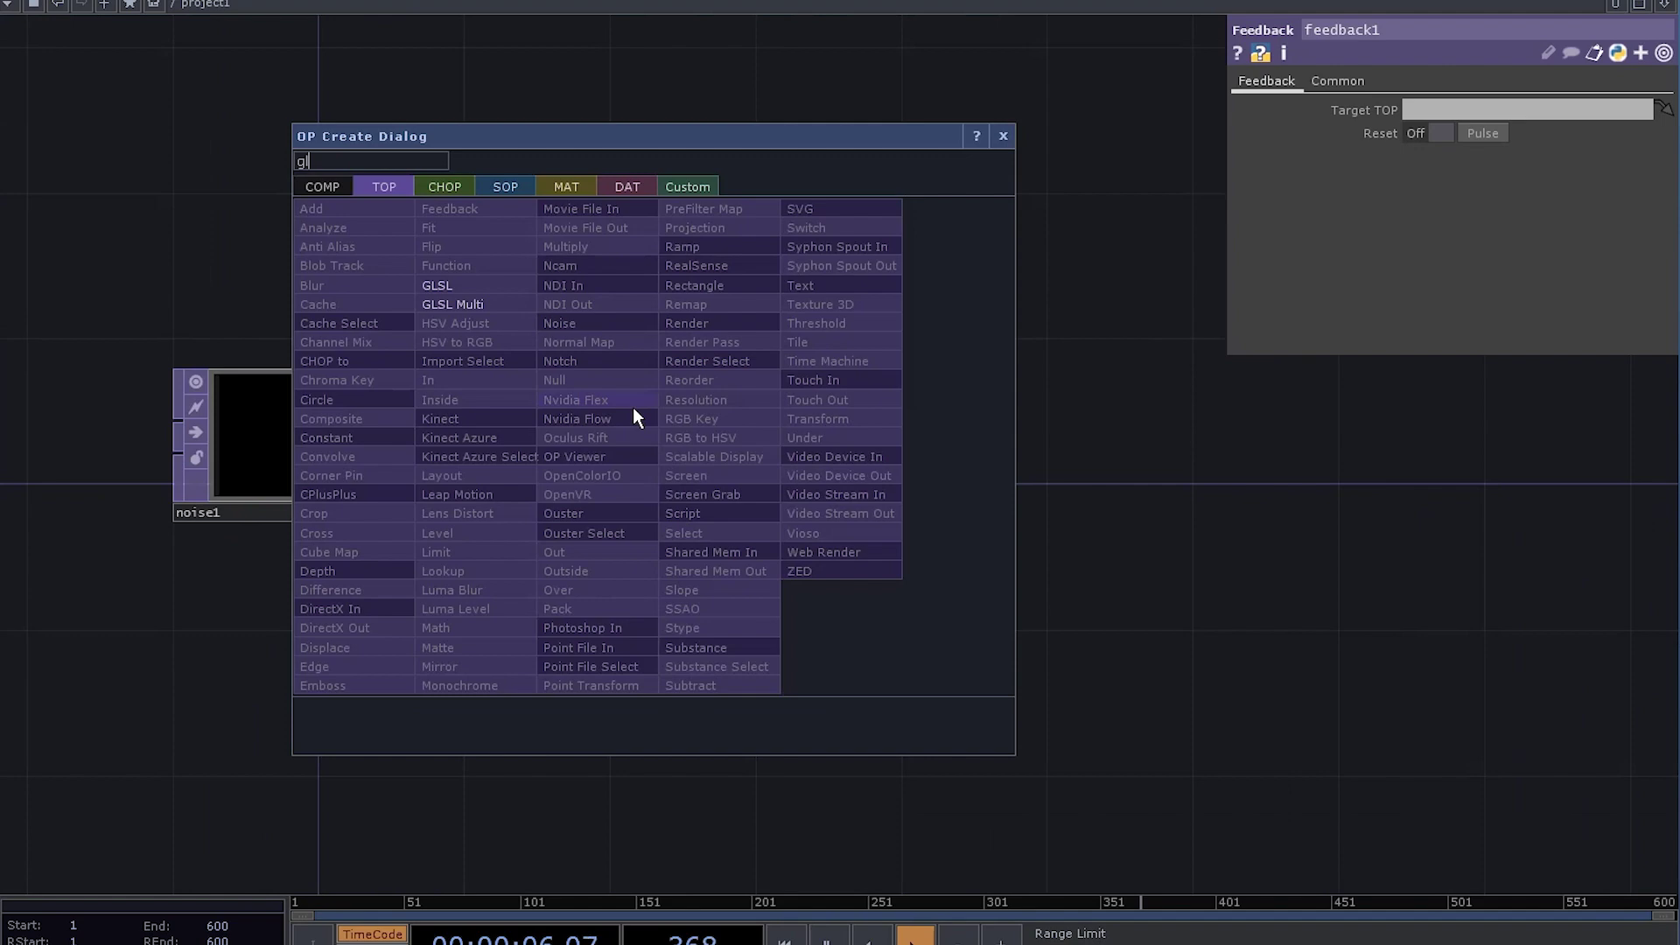
pyautogui.click(420, 289)
pyautogui.click(837, 449)
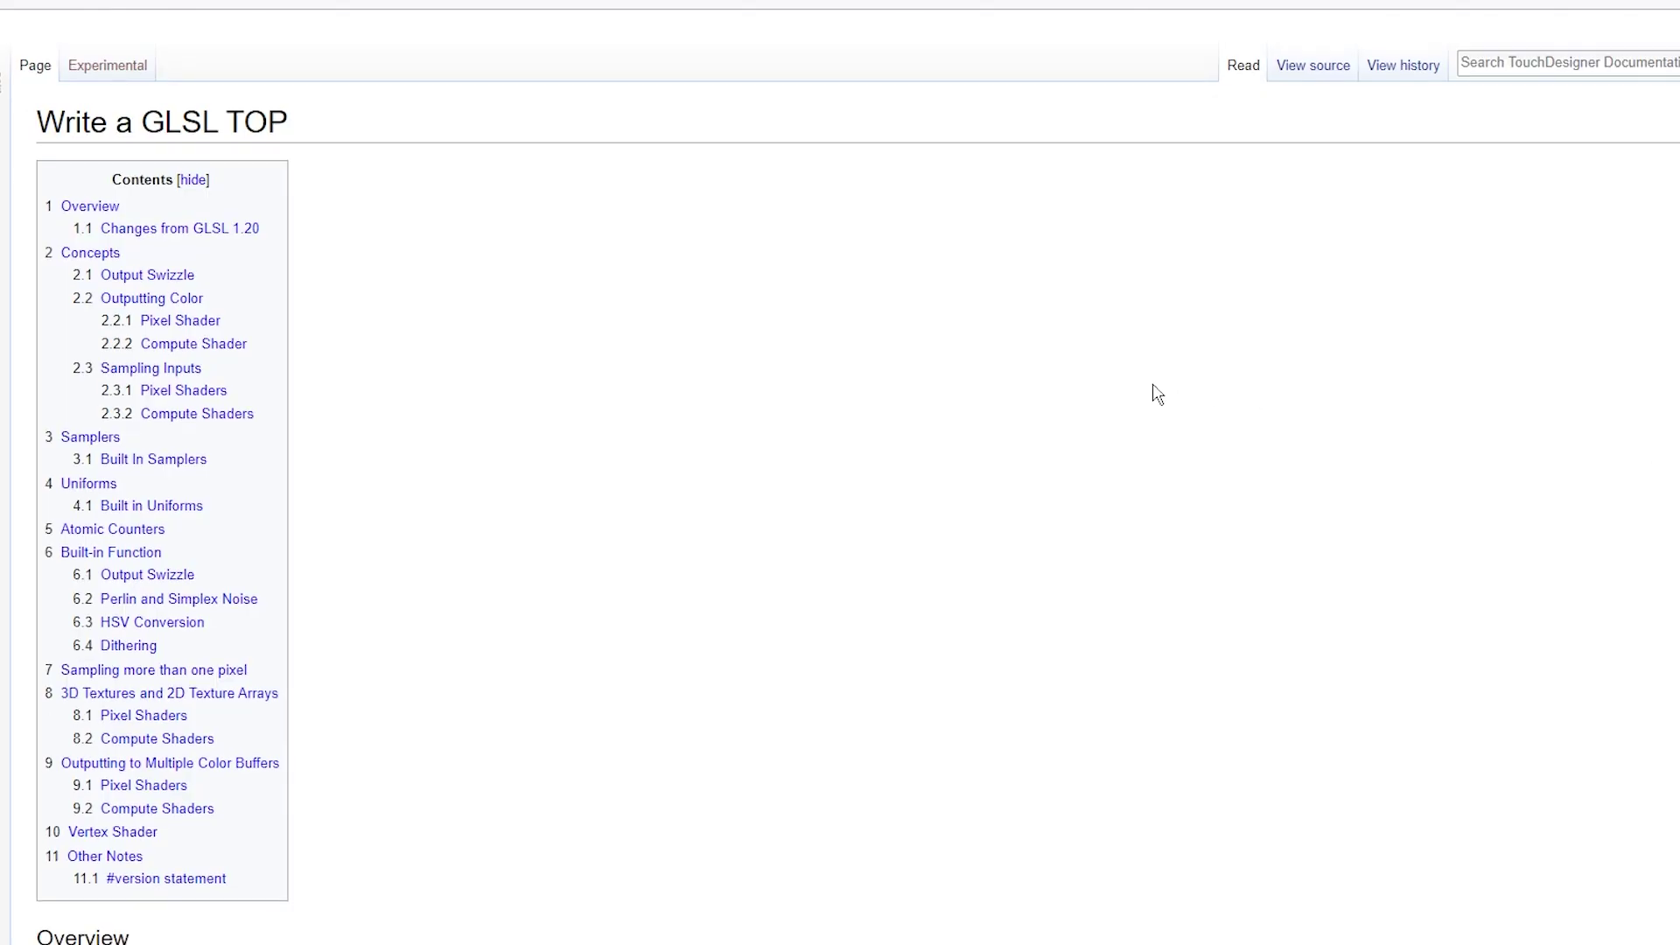
# Step: Scroll through the Write a GLSL TOP page's Pixel Shaders, Compute Shaders and Samplers guidance
pyautogui.scroll(-20, 1154, 391)
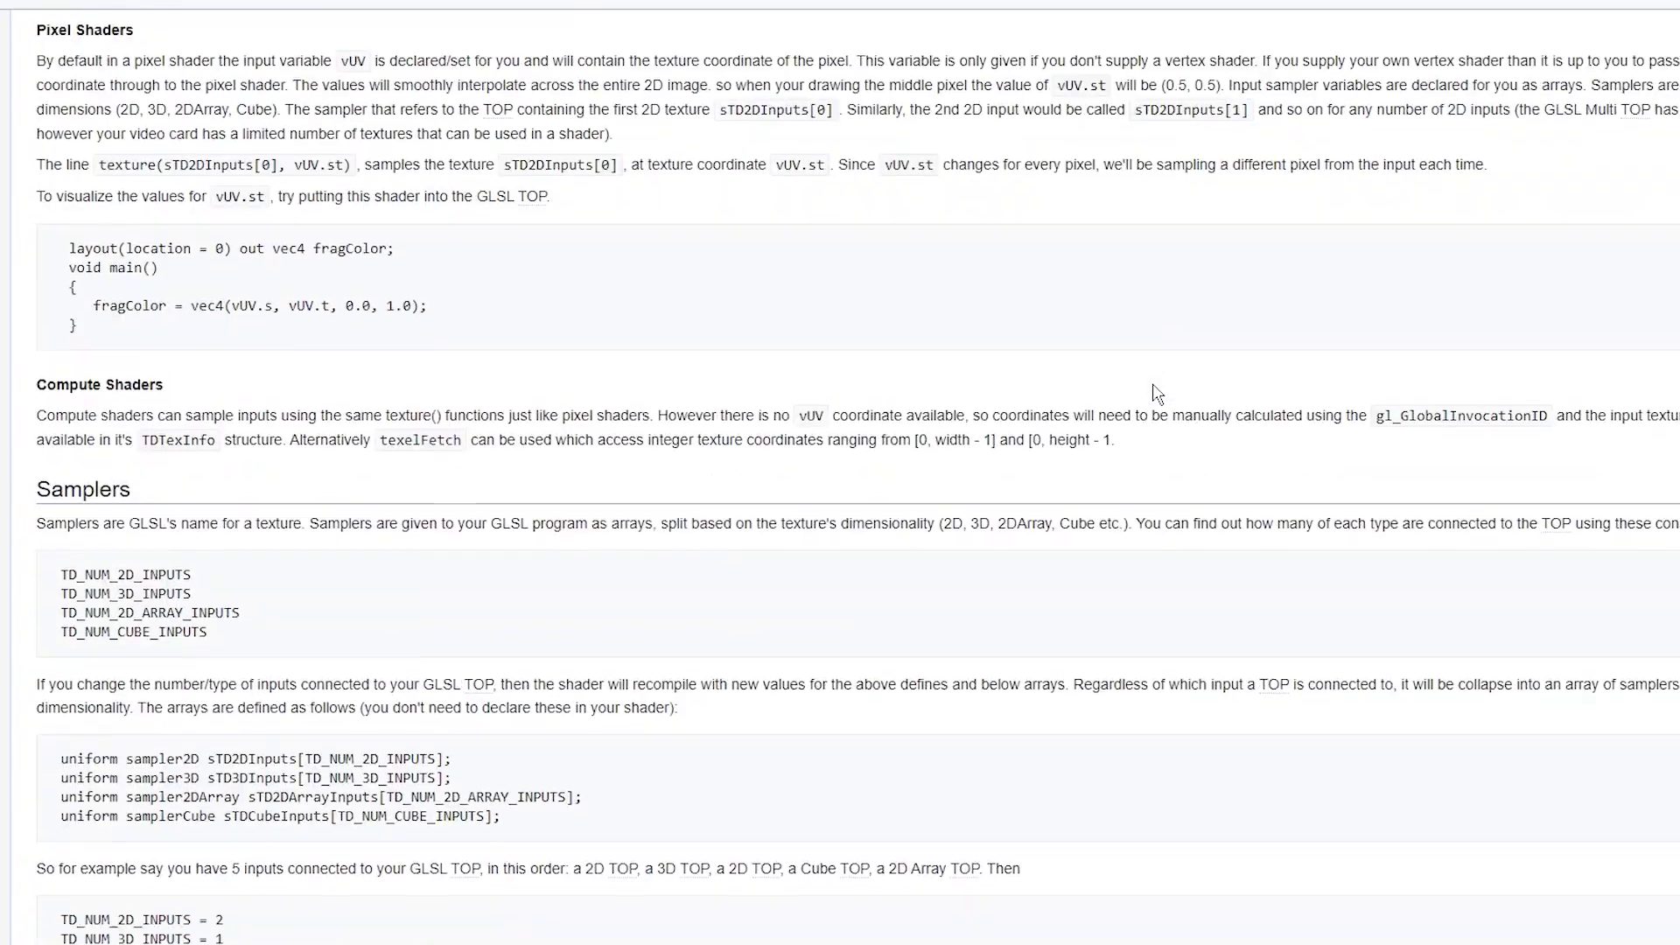
pyautogui.scroll(-20, 1154, 391)
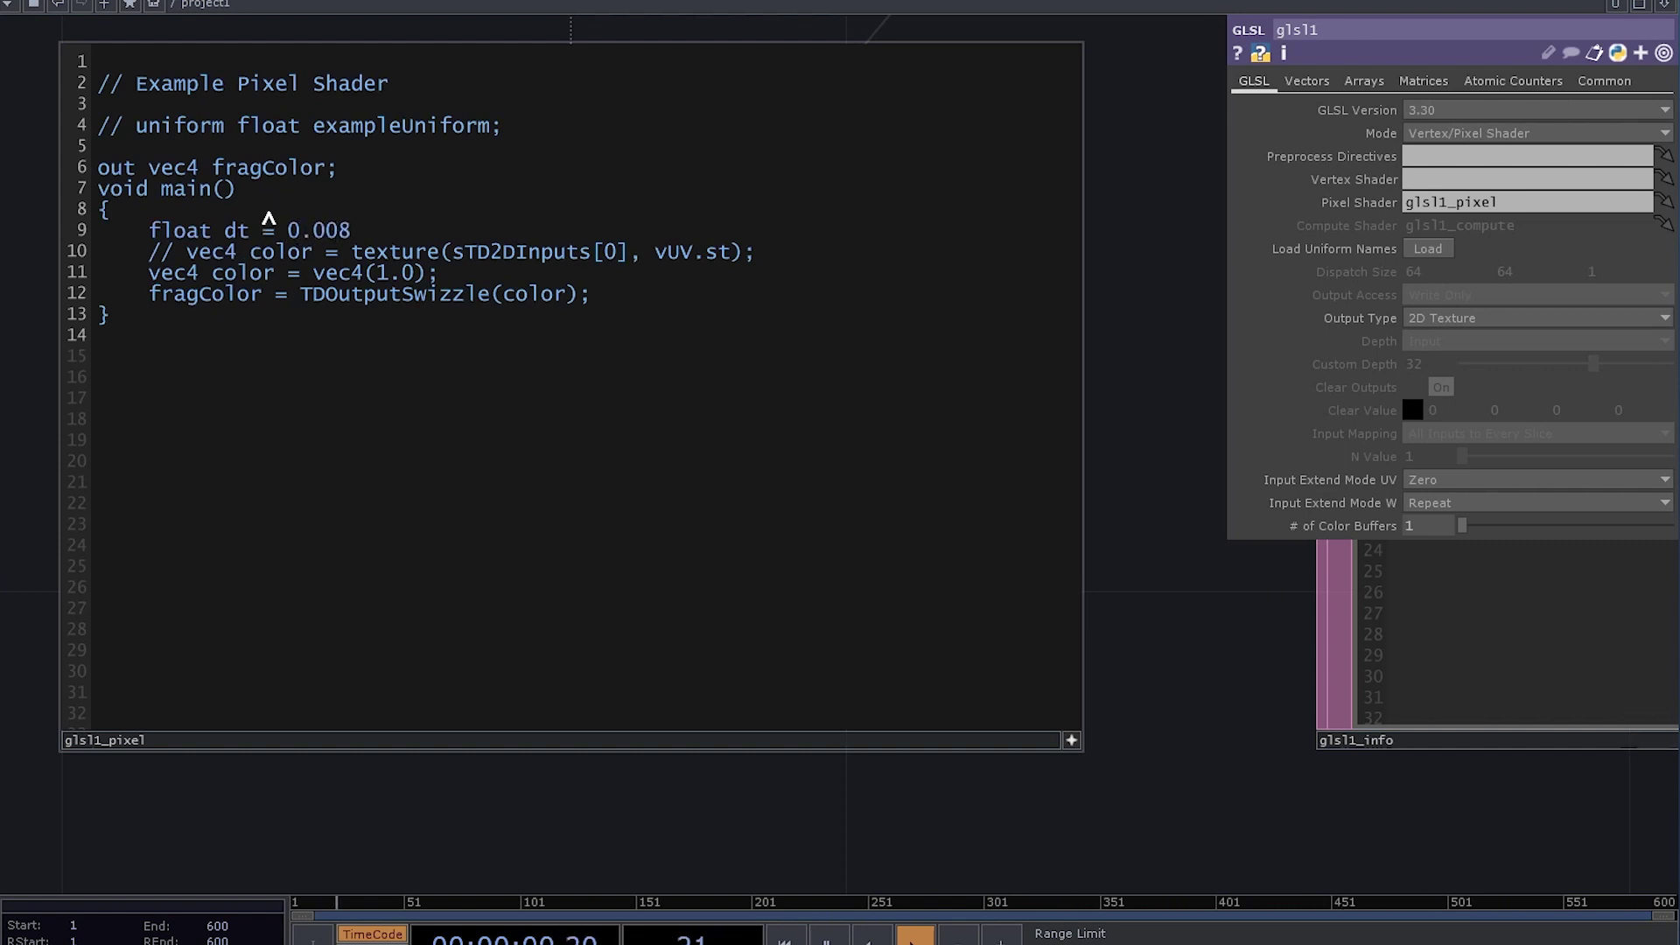
# Step: Uncomment glsl1_pixel's line sampling pos from sTD2DInputs[0]
pyautogui.press('Return')
pyautogui.press('Down')
pyautogui.press('Return')
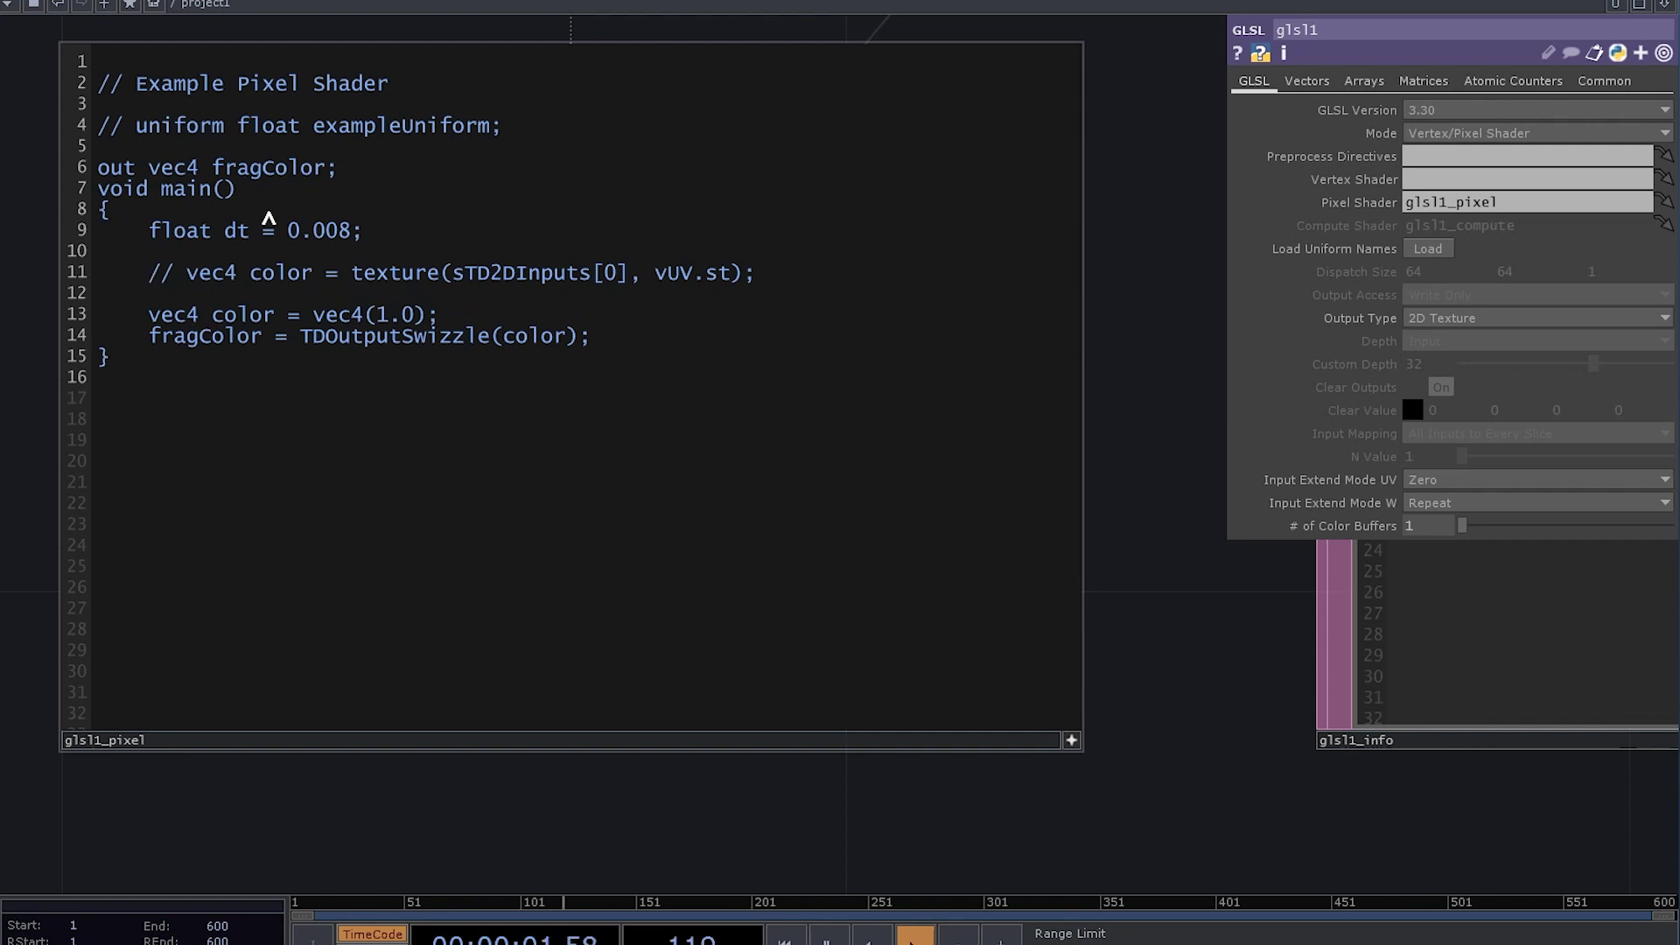
pyautogui.press('Up')
pyautogui.press('Delete')
pyautogui.press('Delete')
pyautogui.press('Delete')
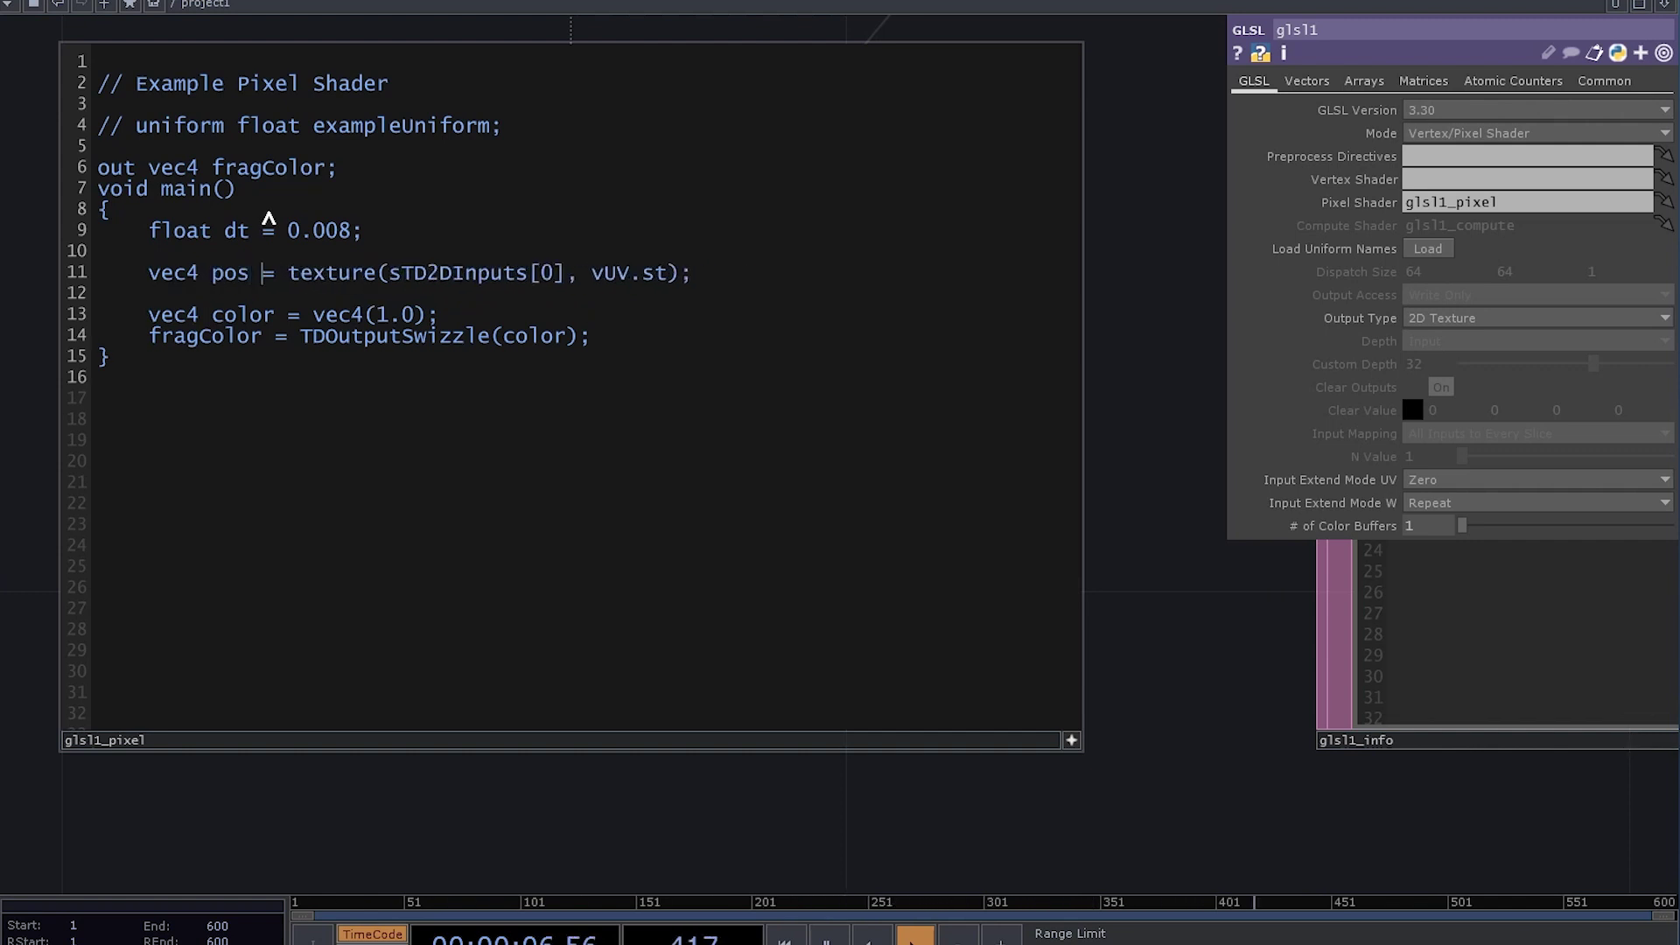
# Step: Add the Lorenz dx, dy, dz equations with dt 0.008 and add delta to pos
pyautogui.press('Return')
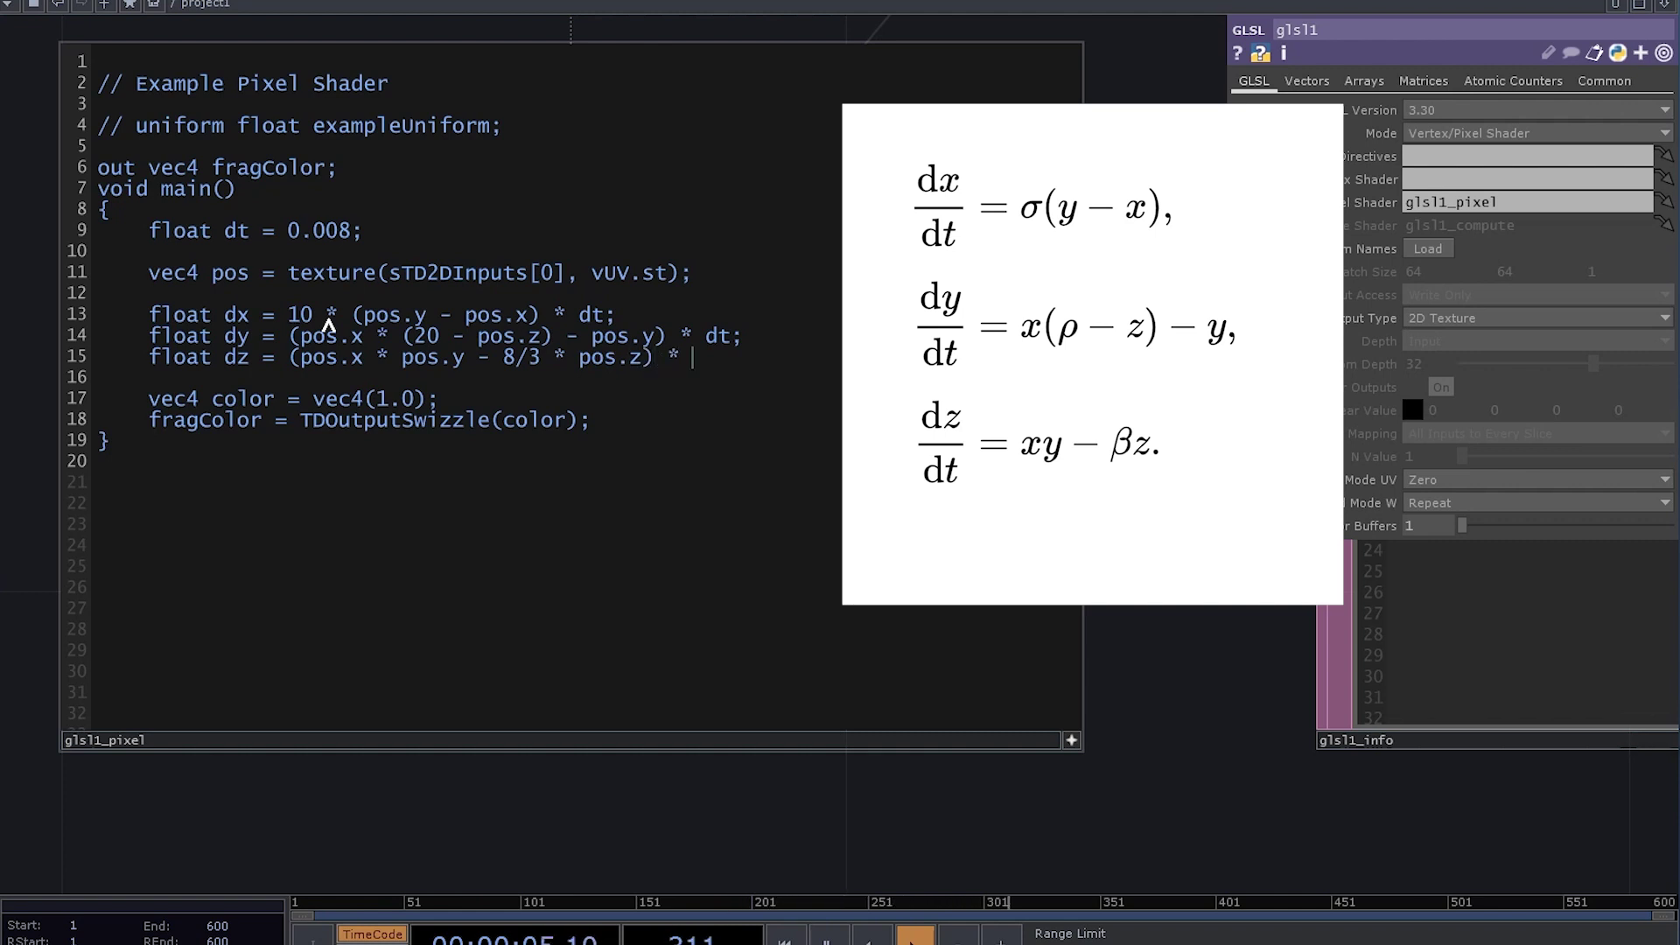
pyautogui.press('Return')
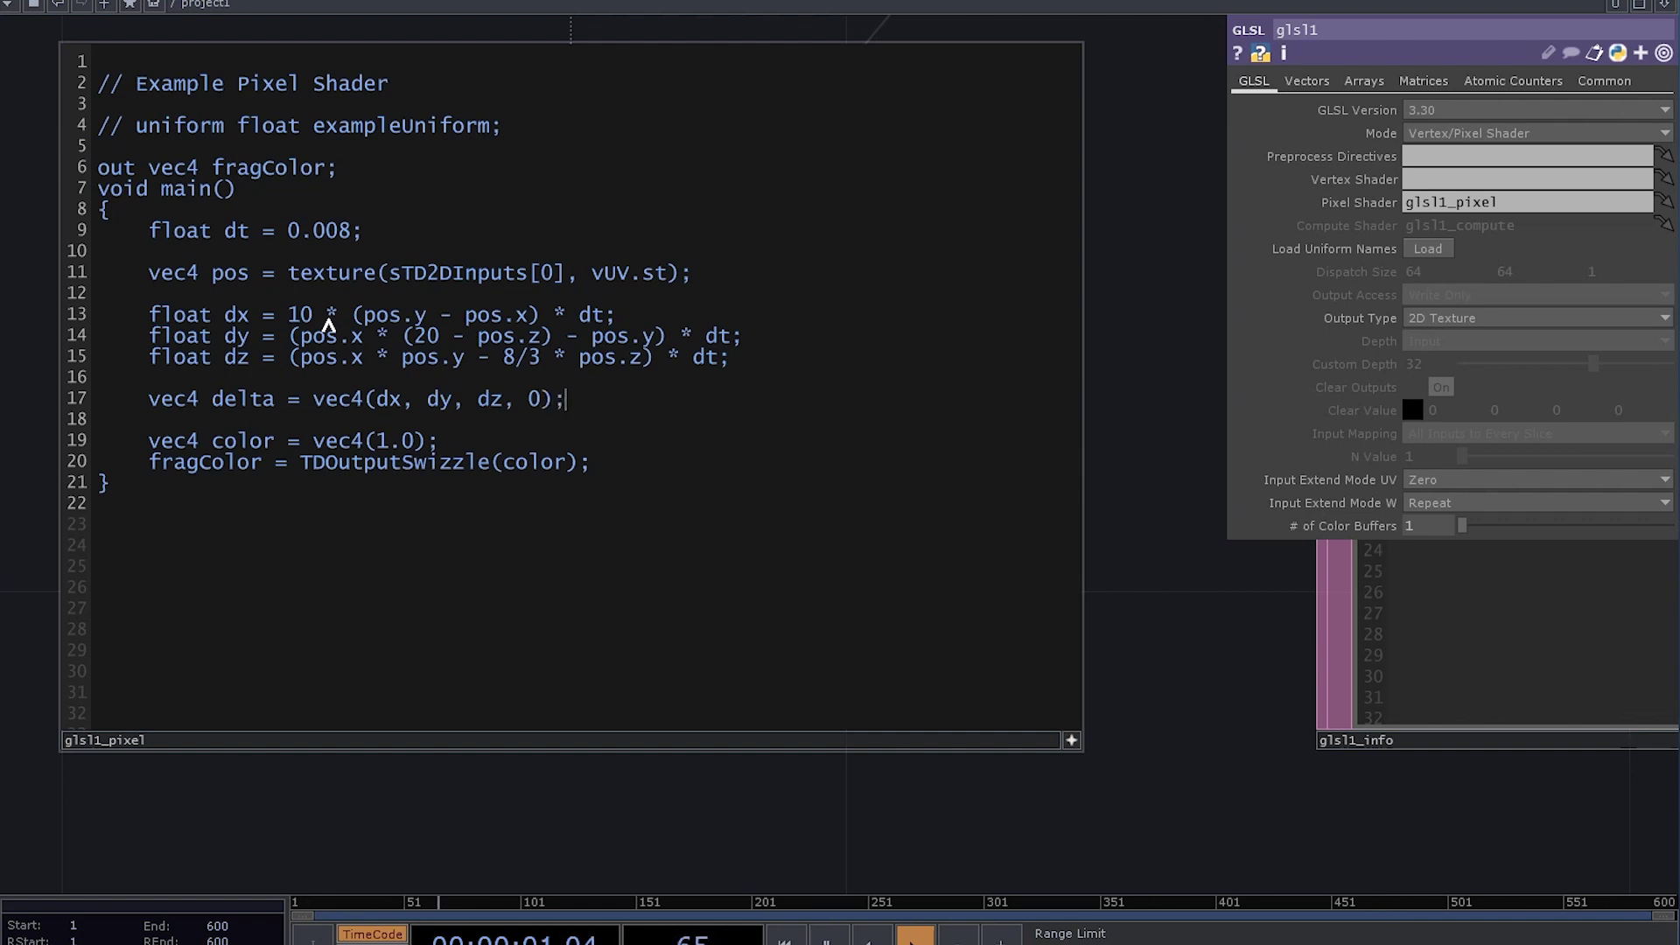
pyautogui.press('Return')
pyautogui.write('pos += delta;')
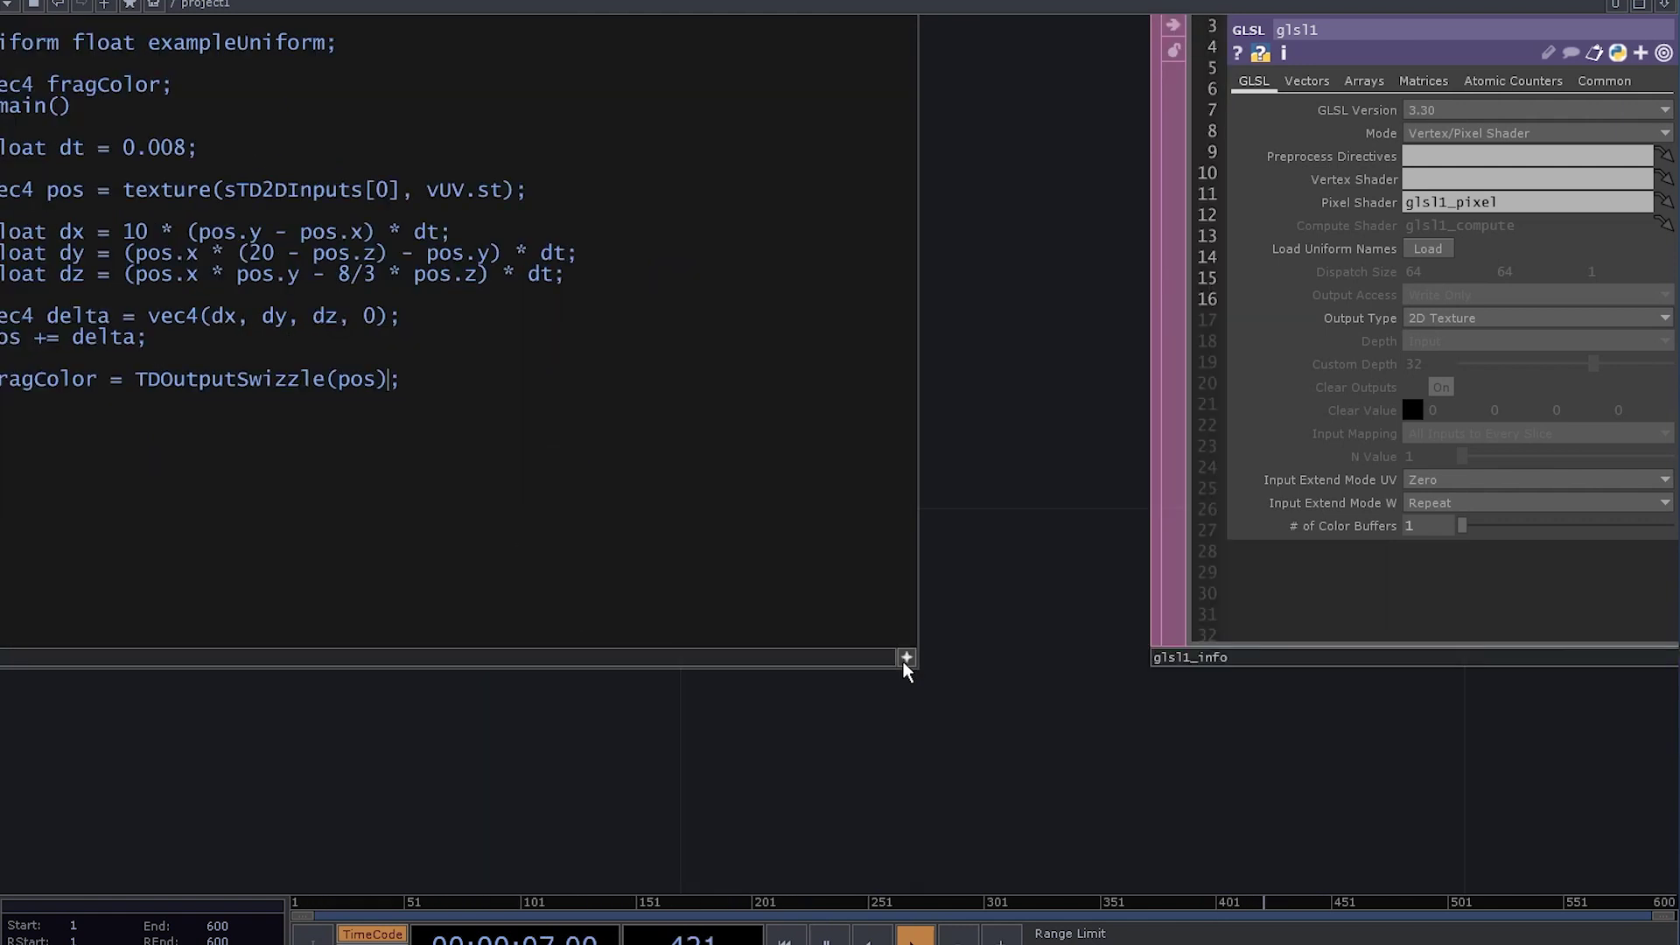
# Step: Fold glsl1's docked DATs away and make null1 feedback1's Target TOP
pyautogui.scroll(-10, 904, 525)
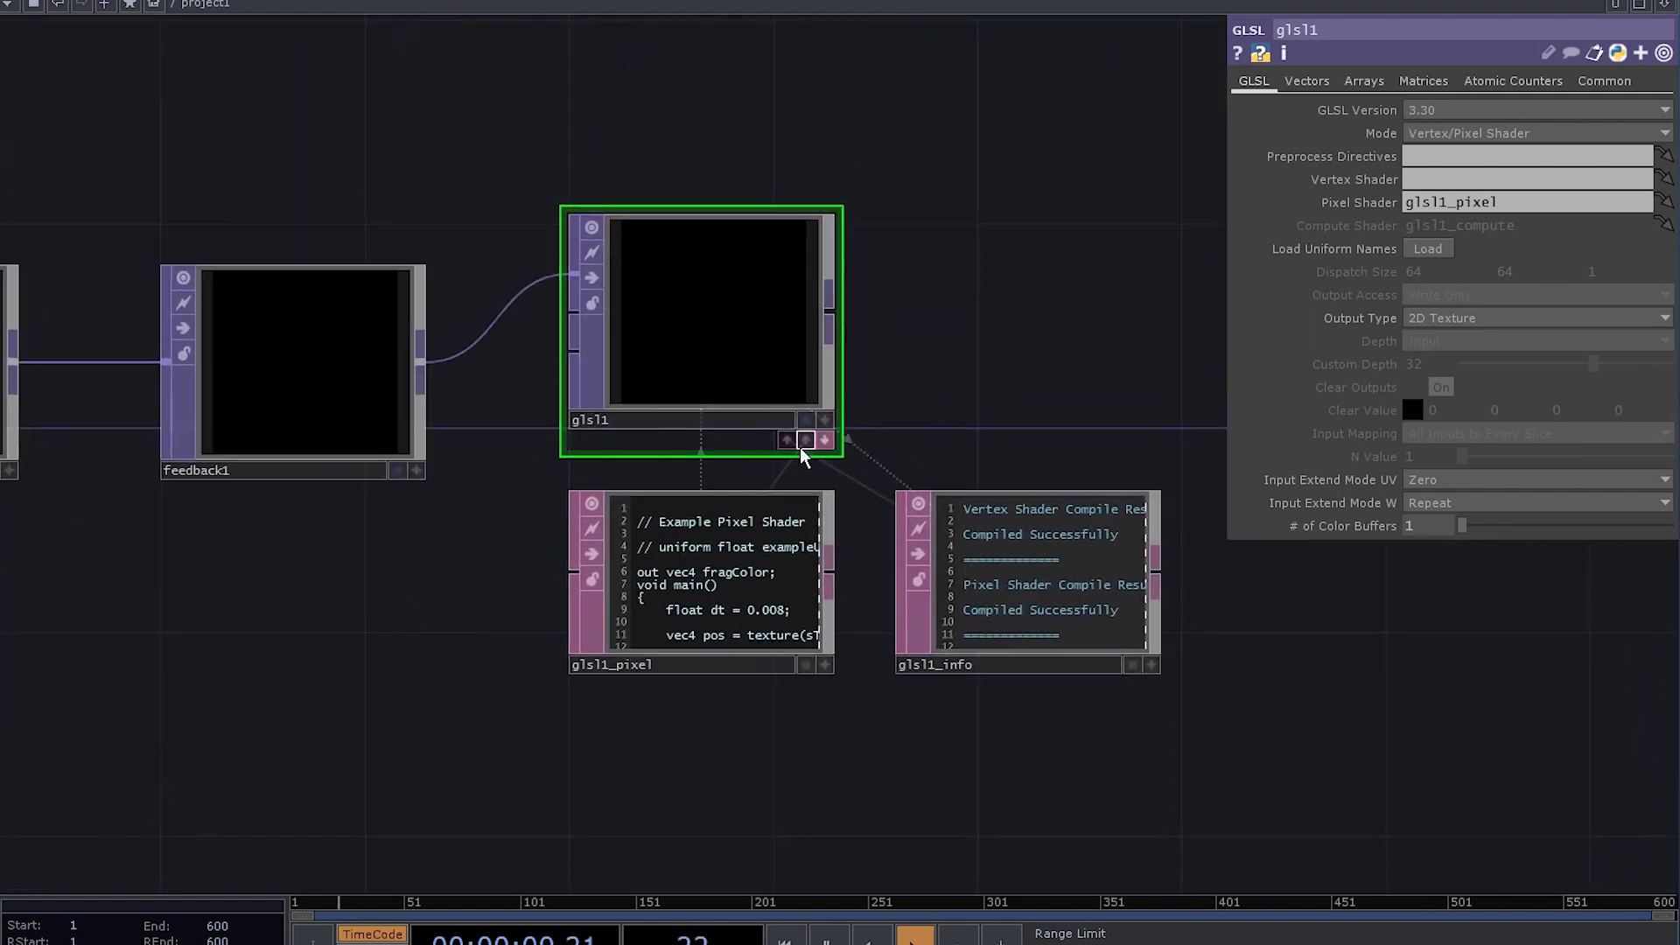
pyautogui.click(800, 445)
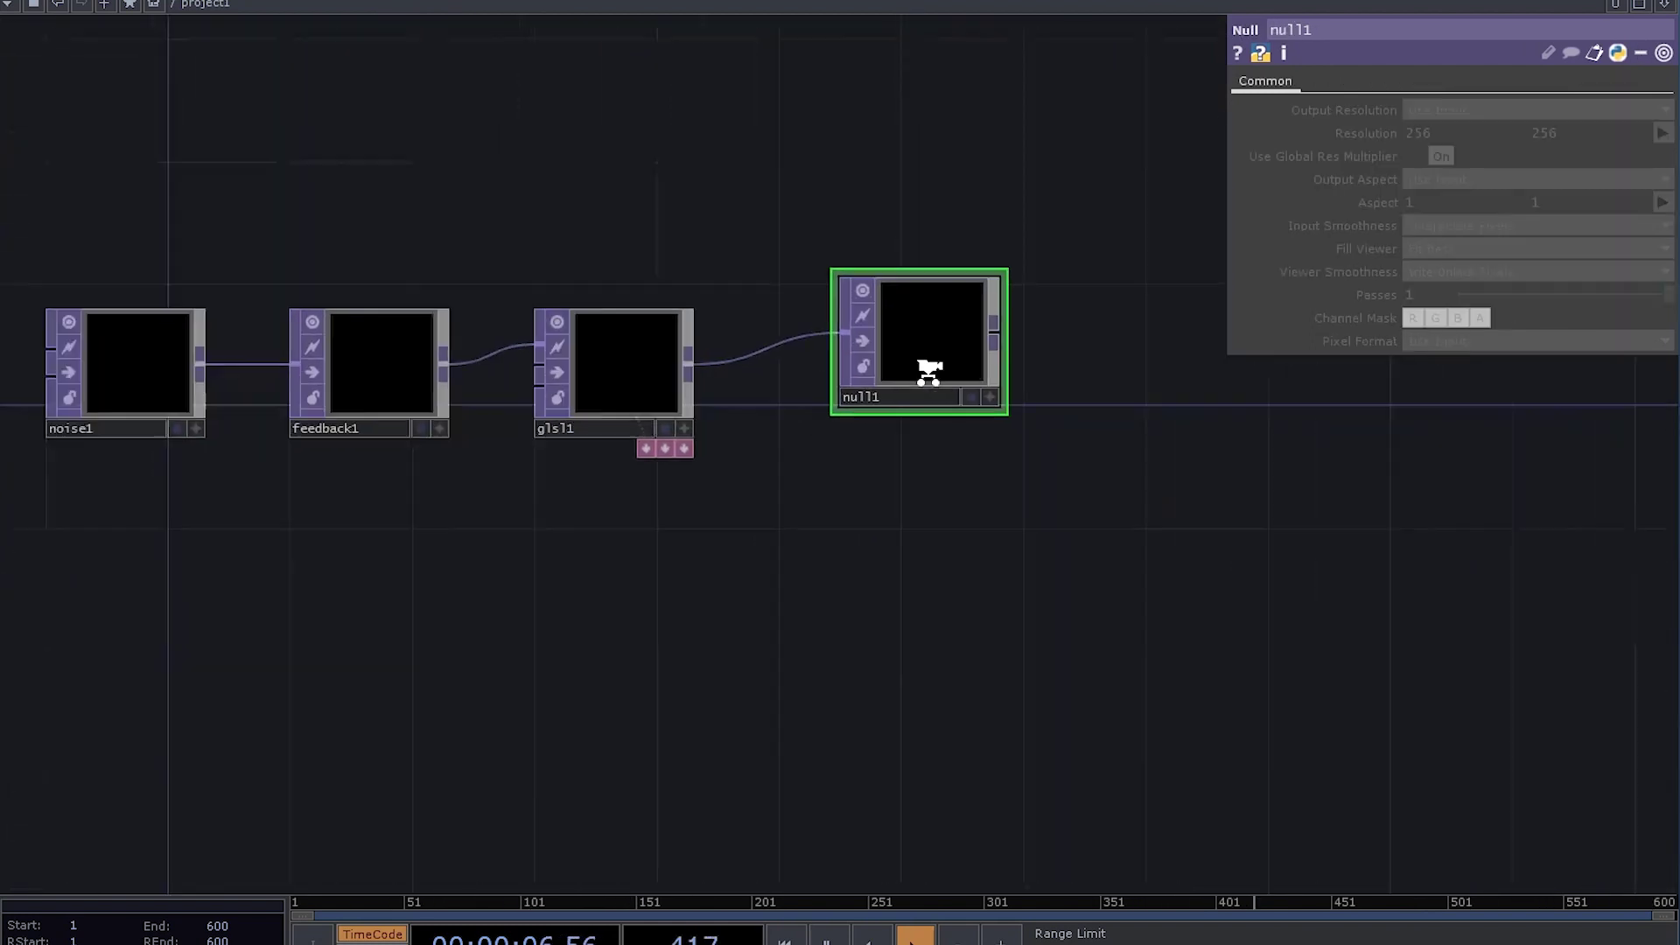
pyautogui.scroll(-2, 927, 368)
pyautogui.moveTo(927, 368); pyautogui.dragTo(477, 379)
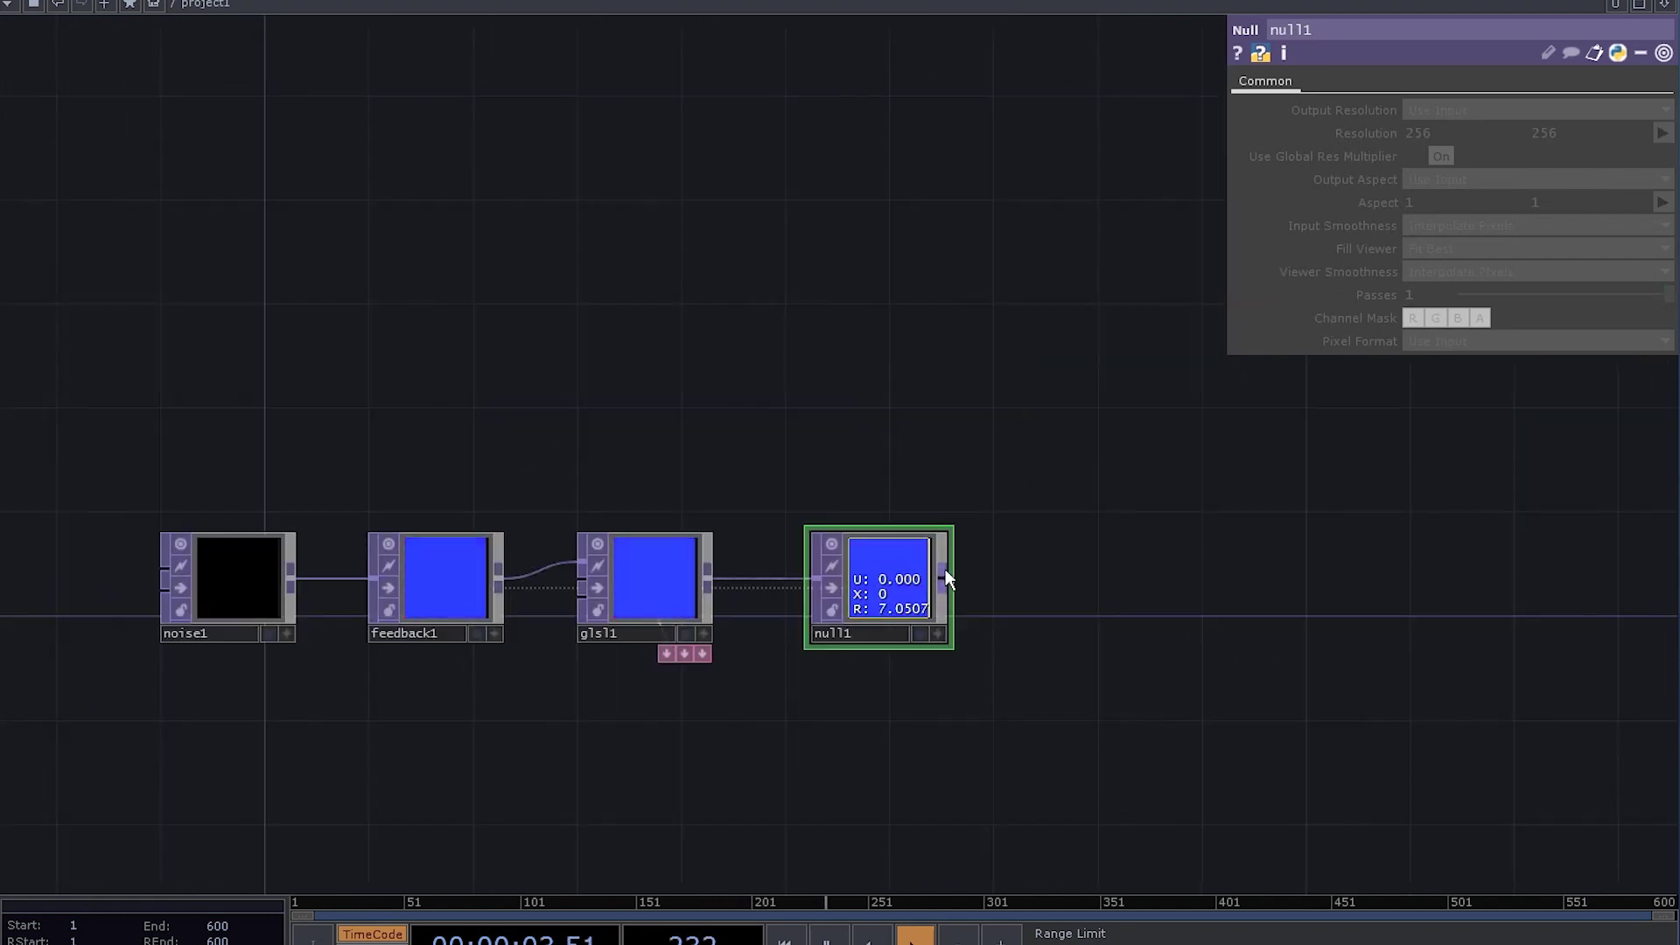
# Step: Add a Null TOP, null2, wired after null1
pyautogui.rightClick(945, 574)
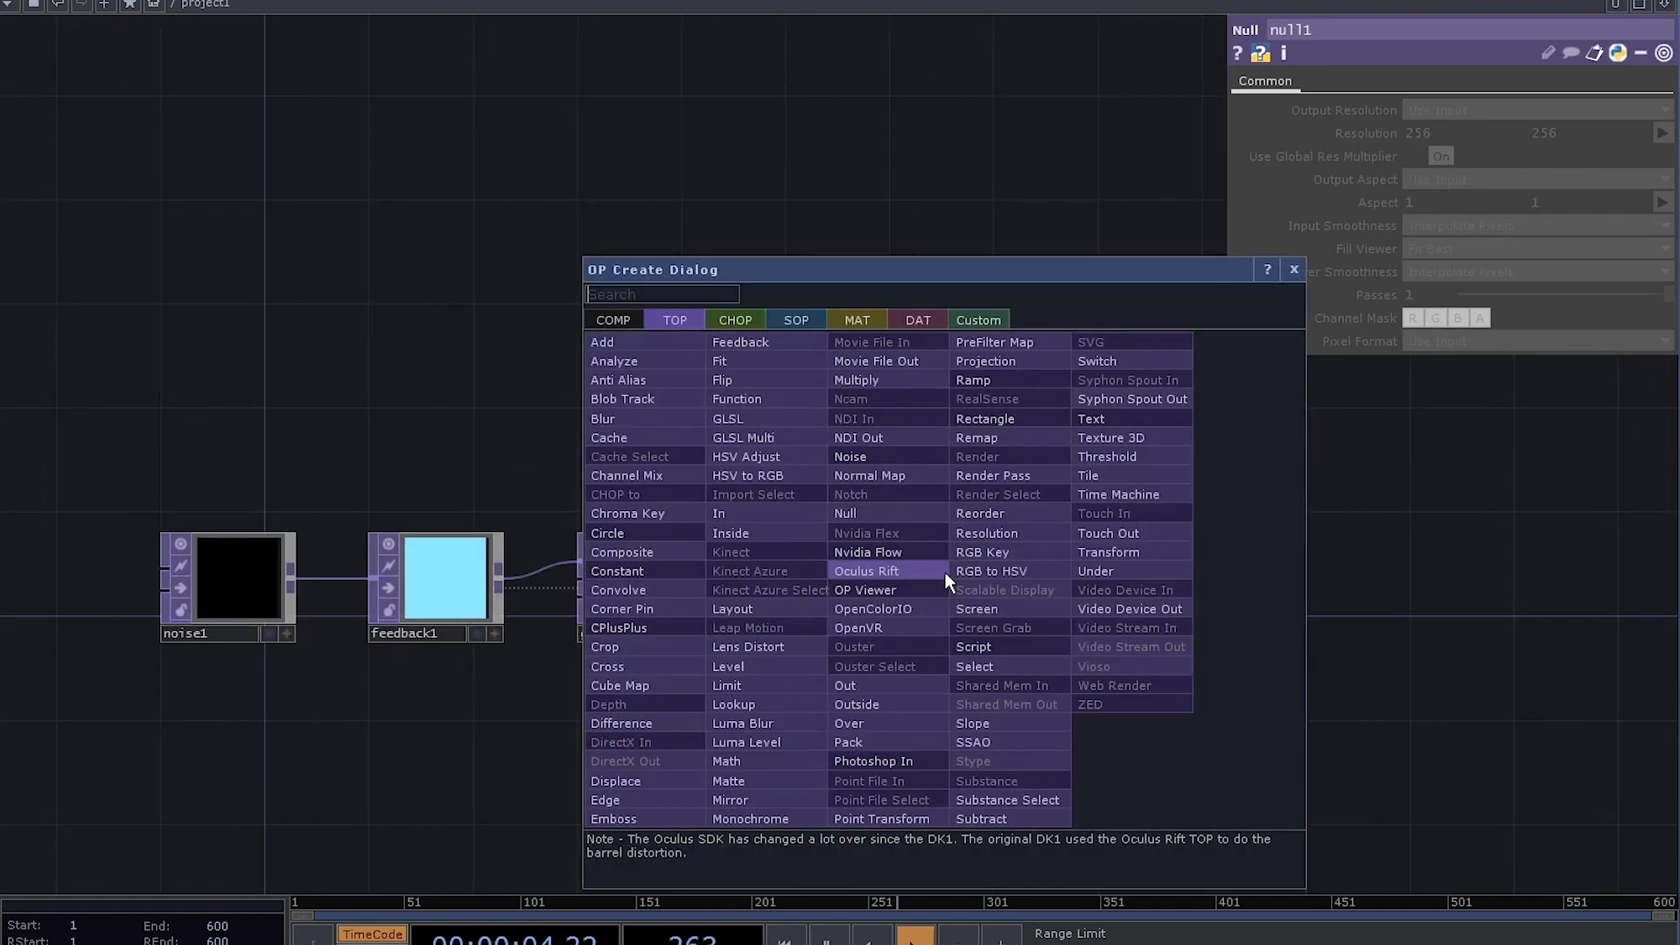
pyautogui.click(895, 517)
pyautogui.click(1124, 576)
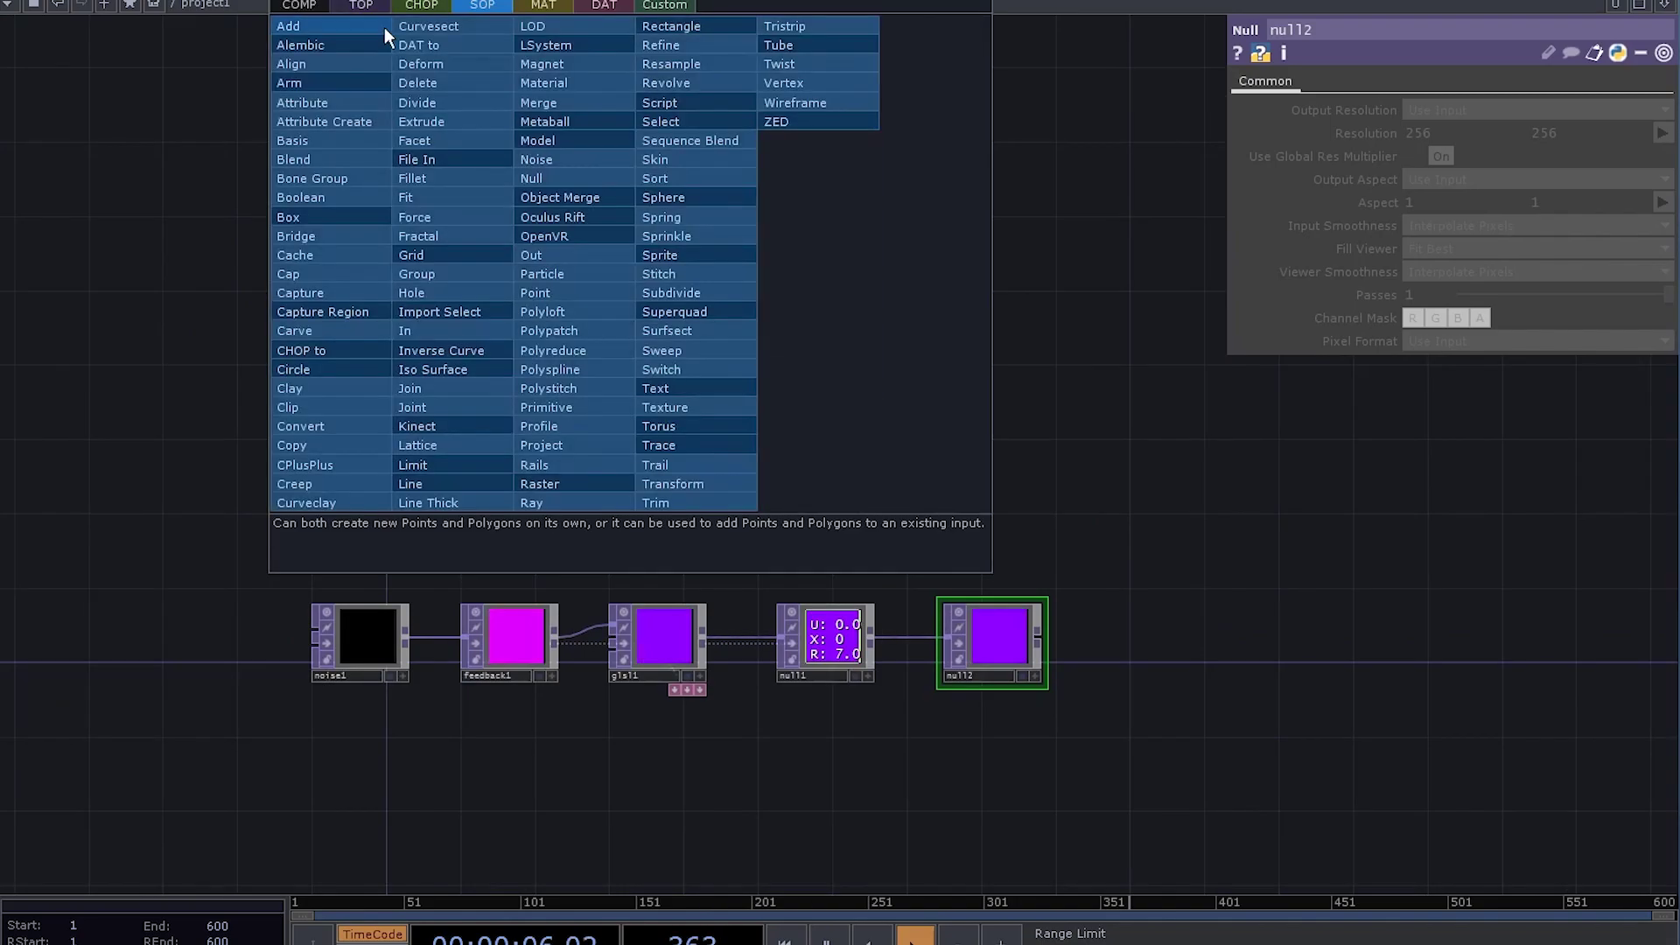
# Step: Add add1 and a Convert SOP, convert1, set to Particles Per Point
pyautogui.click(385, 28)
pyautogui.click(683, 315)
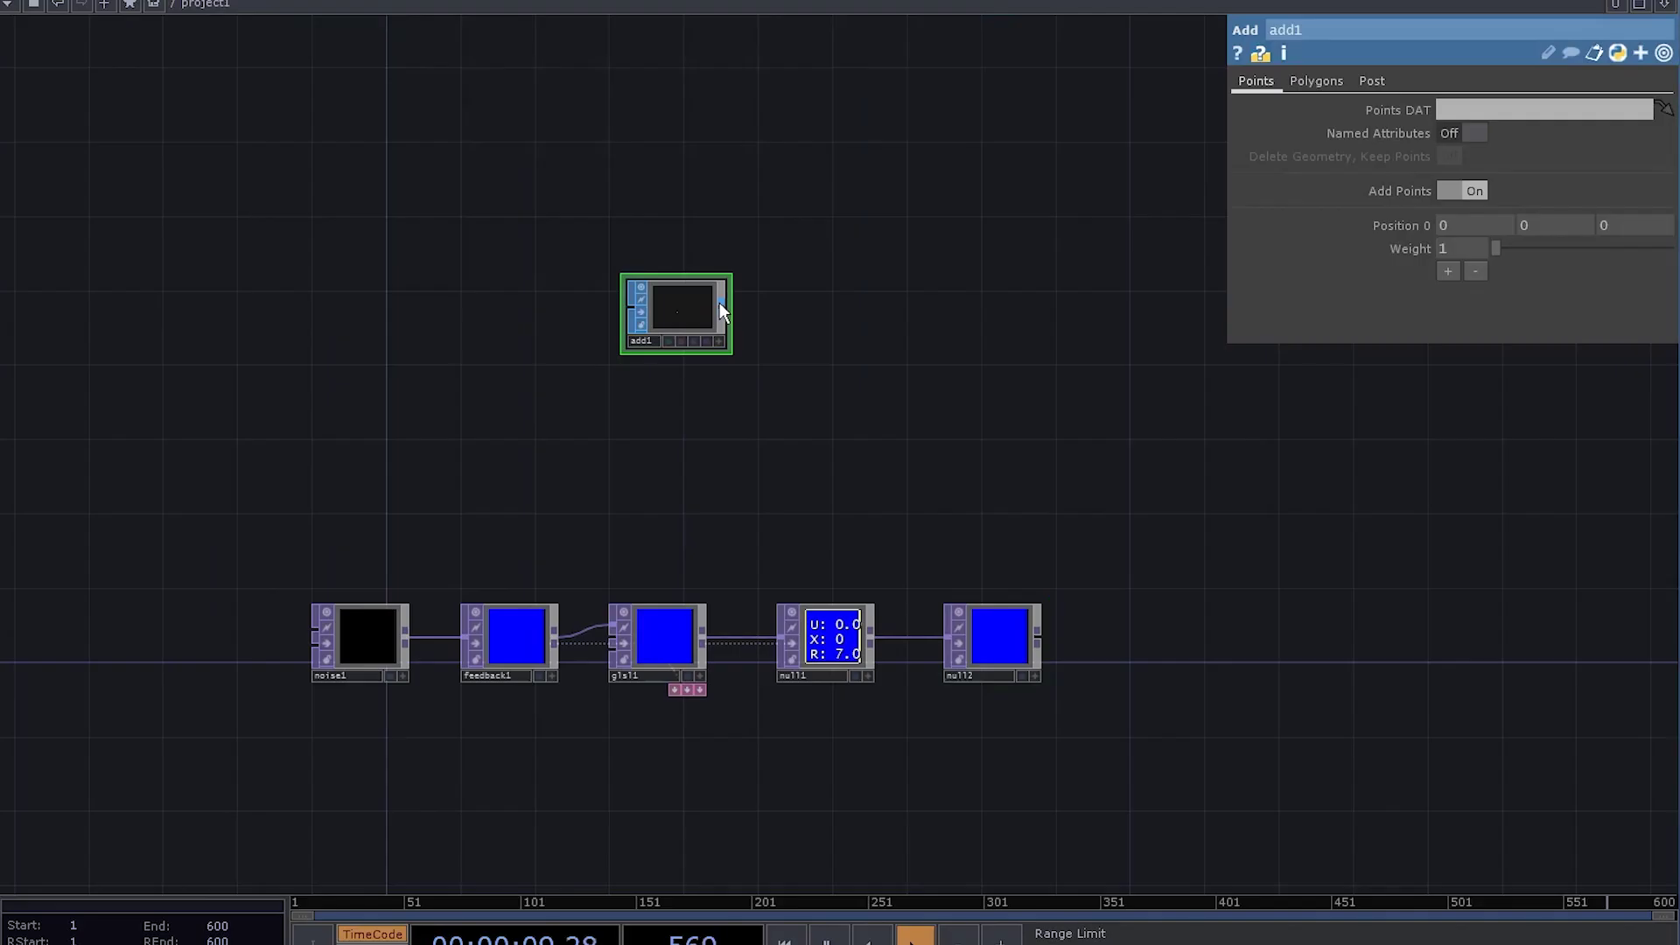
pyautogui.rightClick(319, 452)
pyautogui.click(439, 473)
pyautogui.click(440, 462)
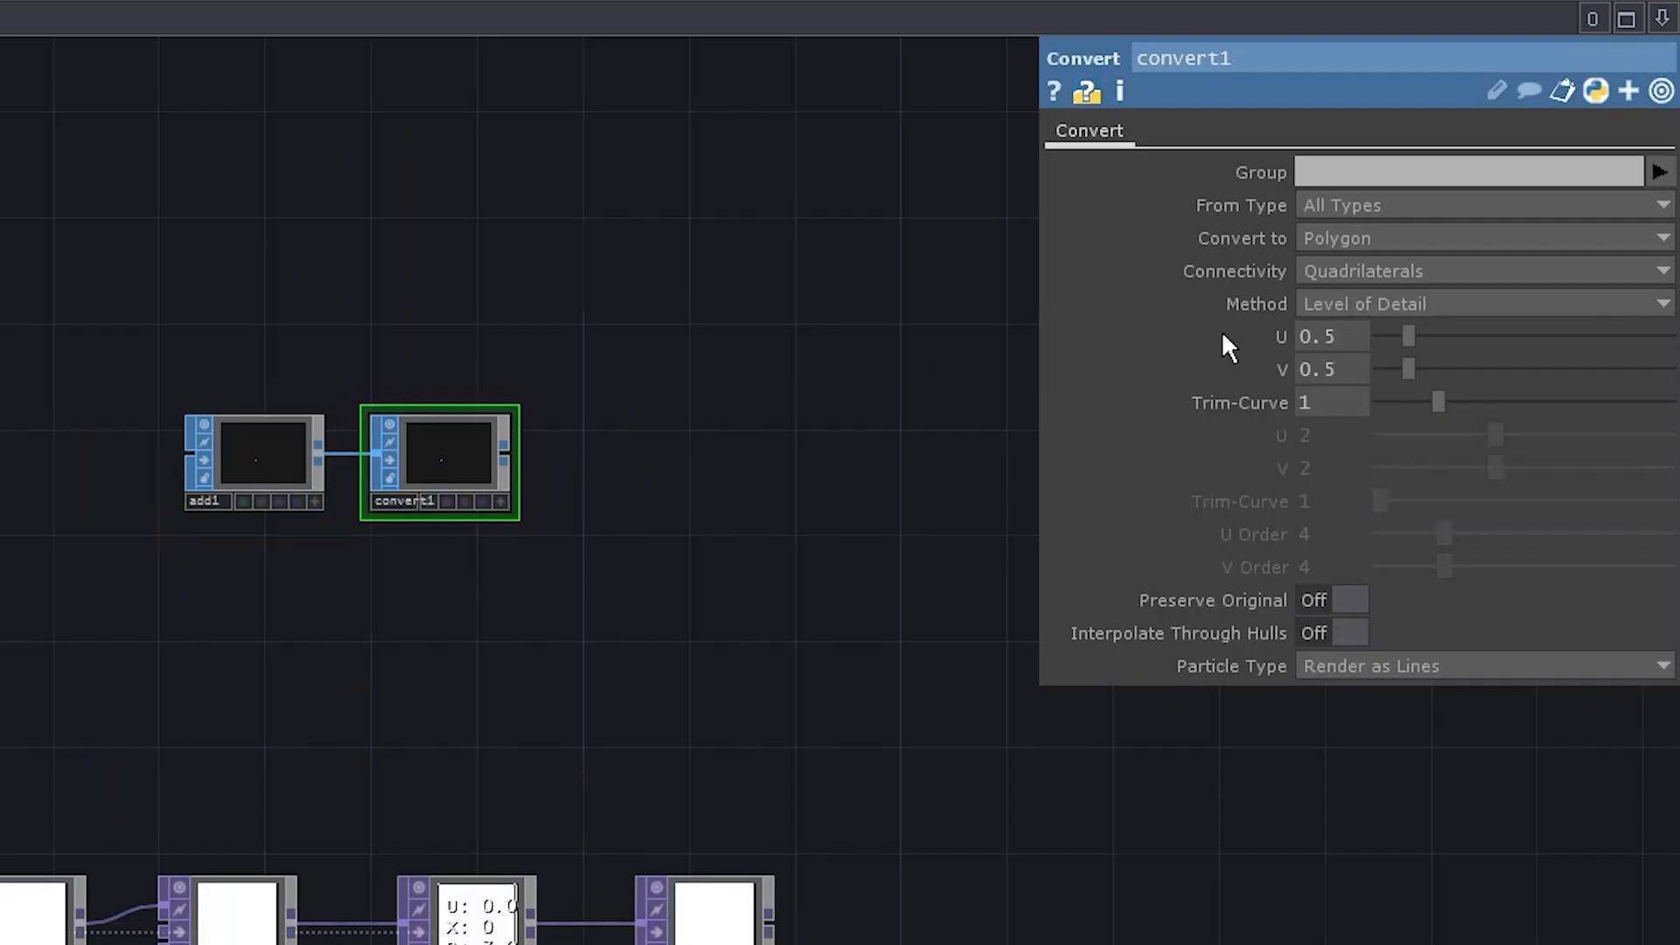
pyautogui.click(1397, 236)
pyautogui.click(1362, 522)
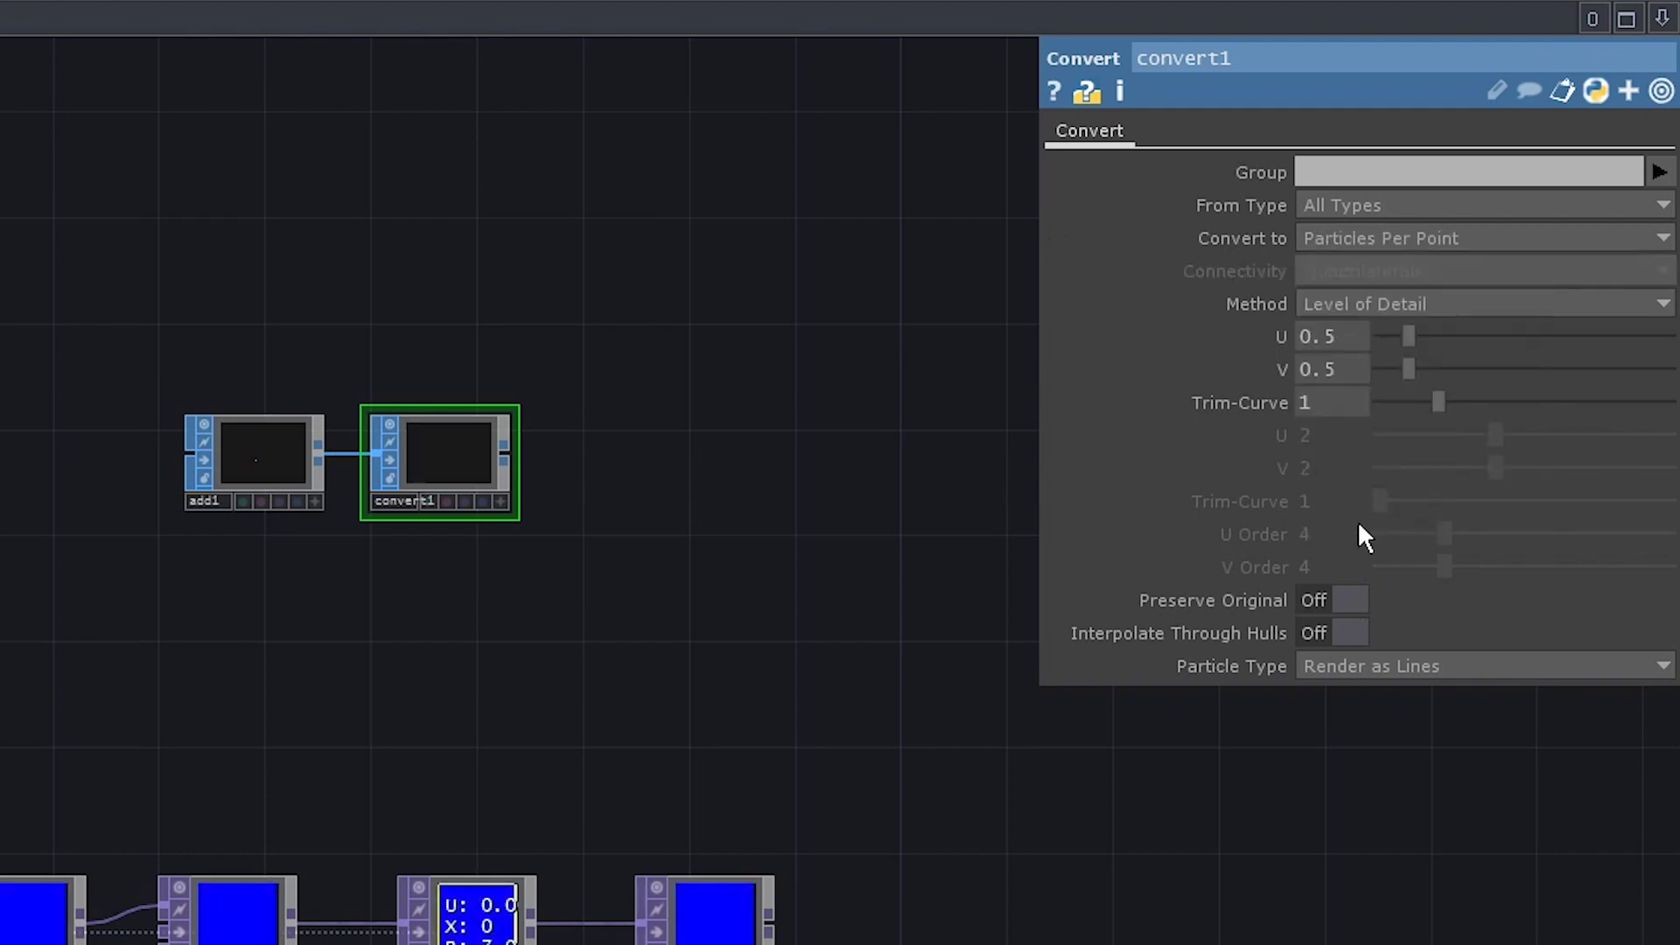
# Step: Add a Geometry COMP, geo1, after convert1, plus a camera, cam1
pyautogui.rightClick(505, 455)
pyautogui.click(29, 98)
pyautogui.click(67, 372)
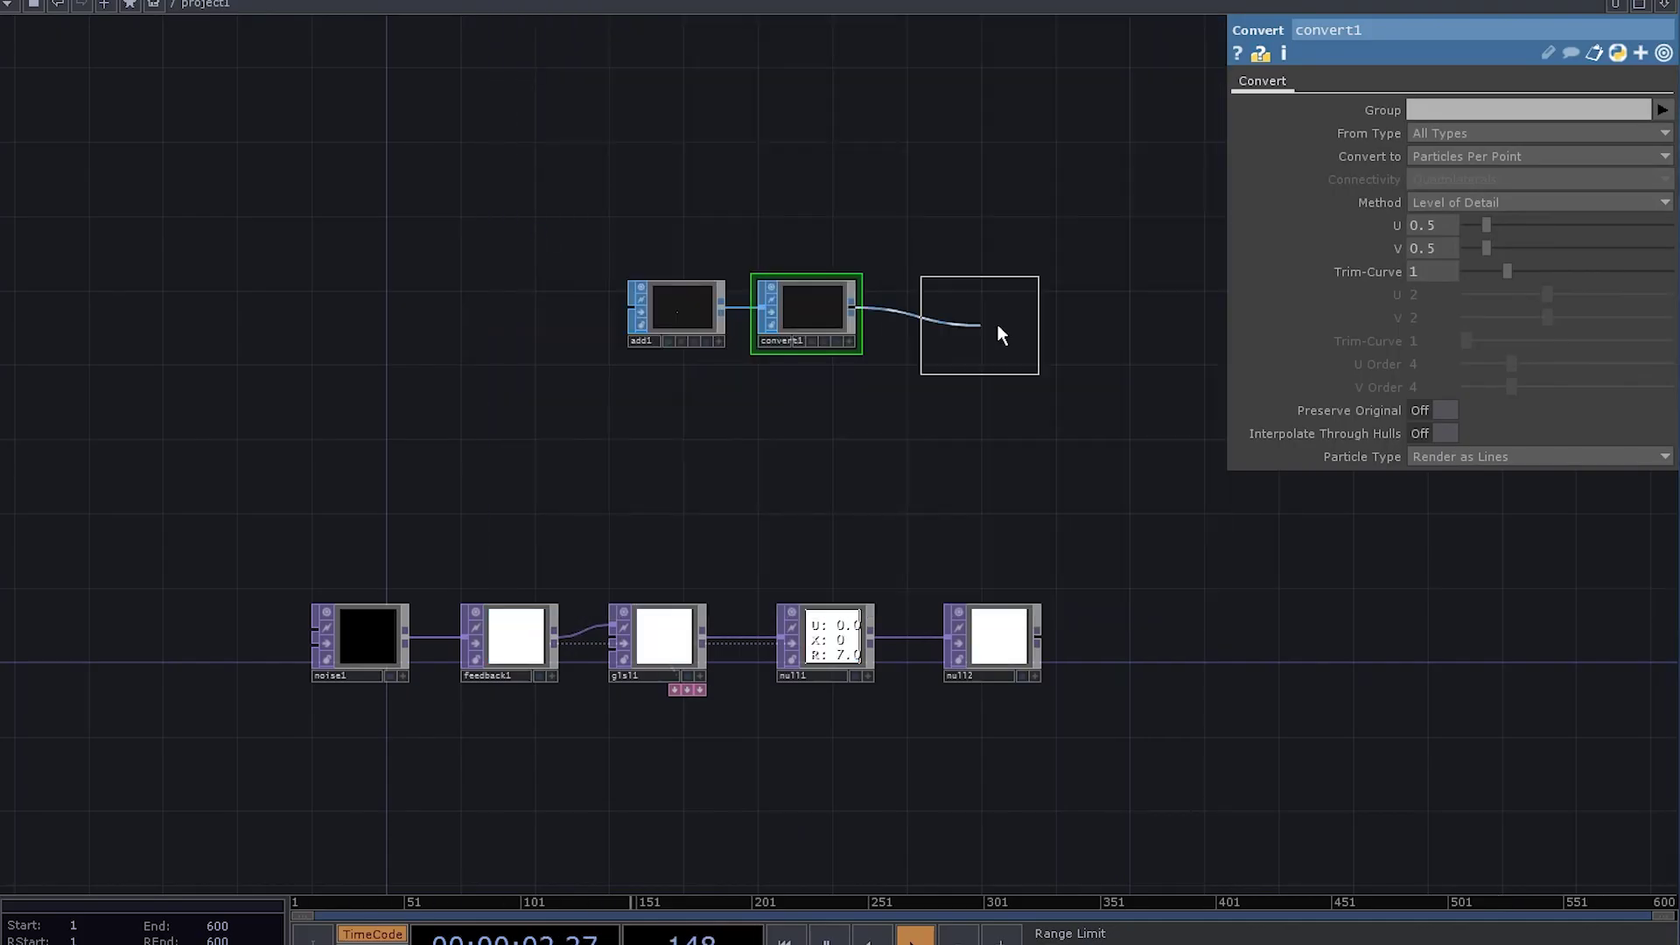
pyautogui.click(1002, 336)
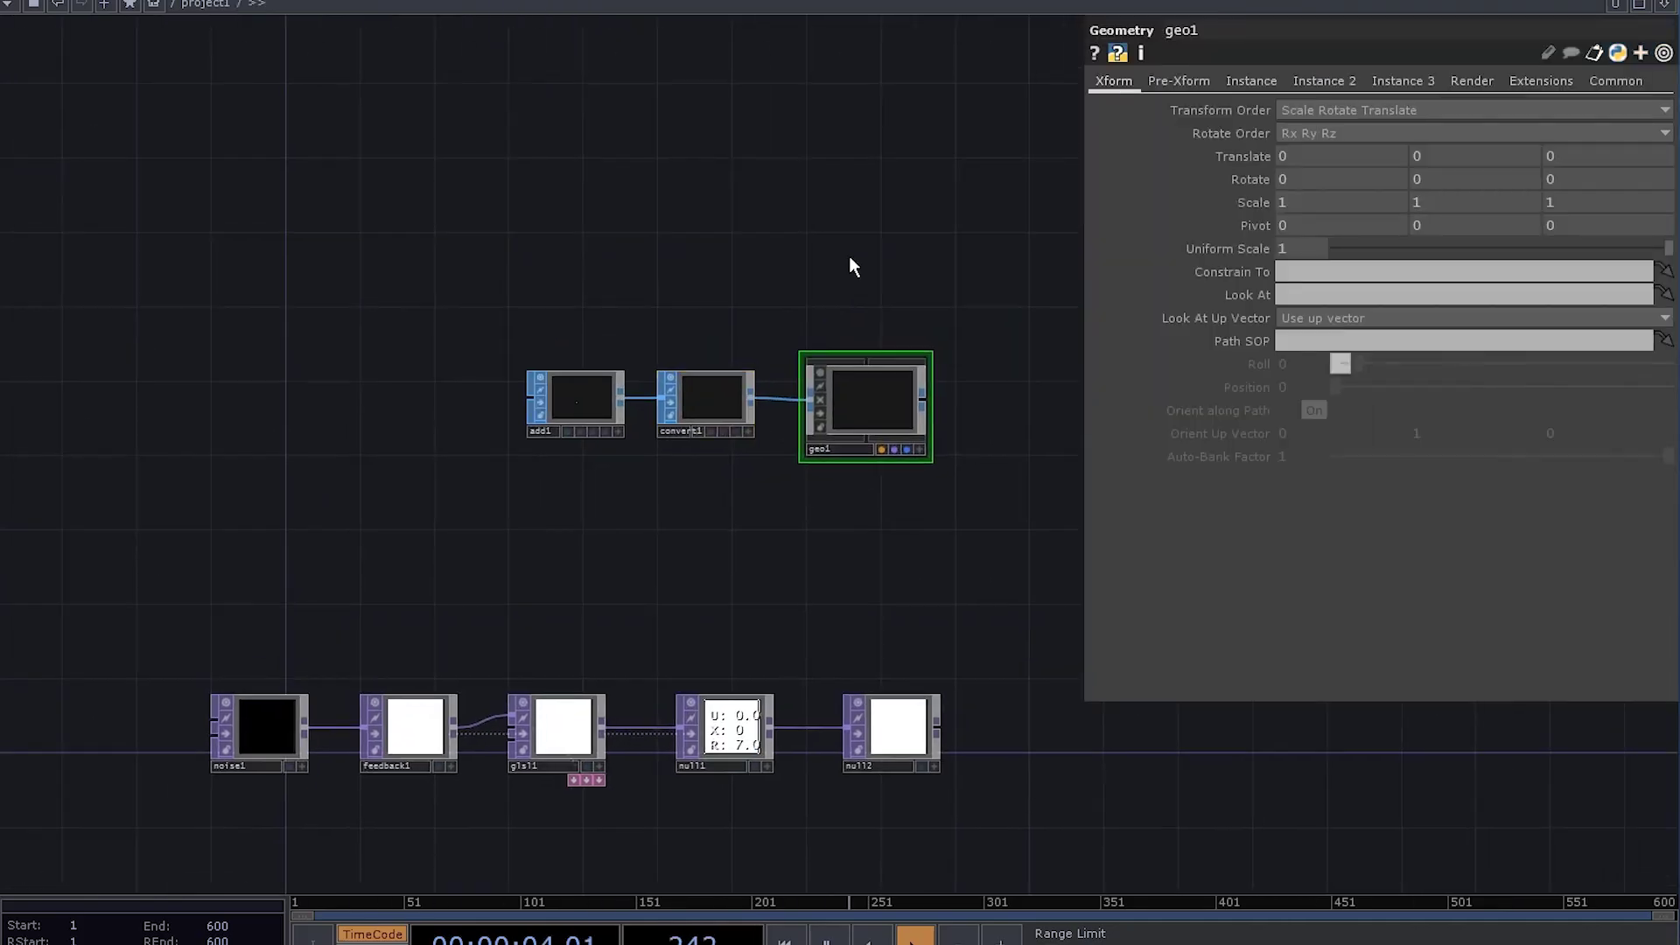
pyautogui.press('Tab')
pyautogui.click(571, 166)
pyautogui.click(869, 290)
# Step: Create a Constant MAT, constant1, and assign it as geo1's material
pyautogui.press('Tab')
pyautogui.click(818, 49)
pyautogui.write('c')
pyautogui.click(595, 74)
pyautogui.click(911, 280)
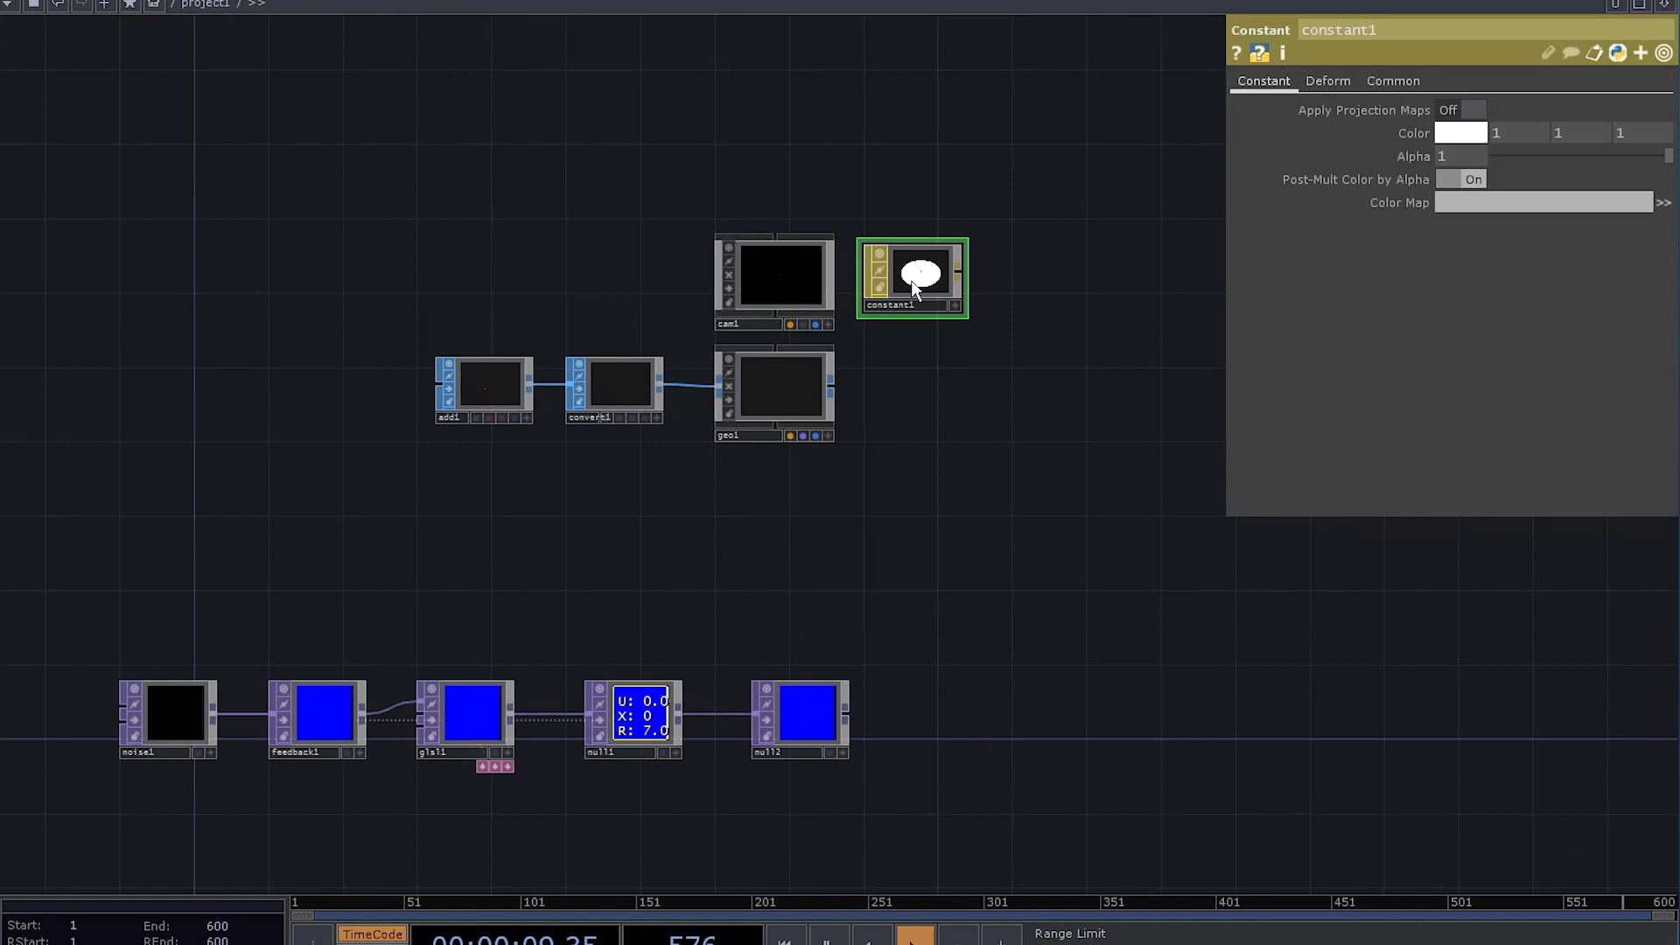
pyautogui.moveTo(911, 280); pyautogui.dragTo(760, 370)
pyautogui.click(759, 369)
# Step: Choose the Render TOP from the operator dialog
pyautogui.press('Tab')
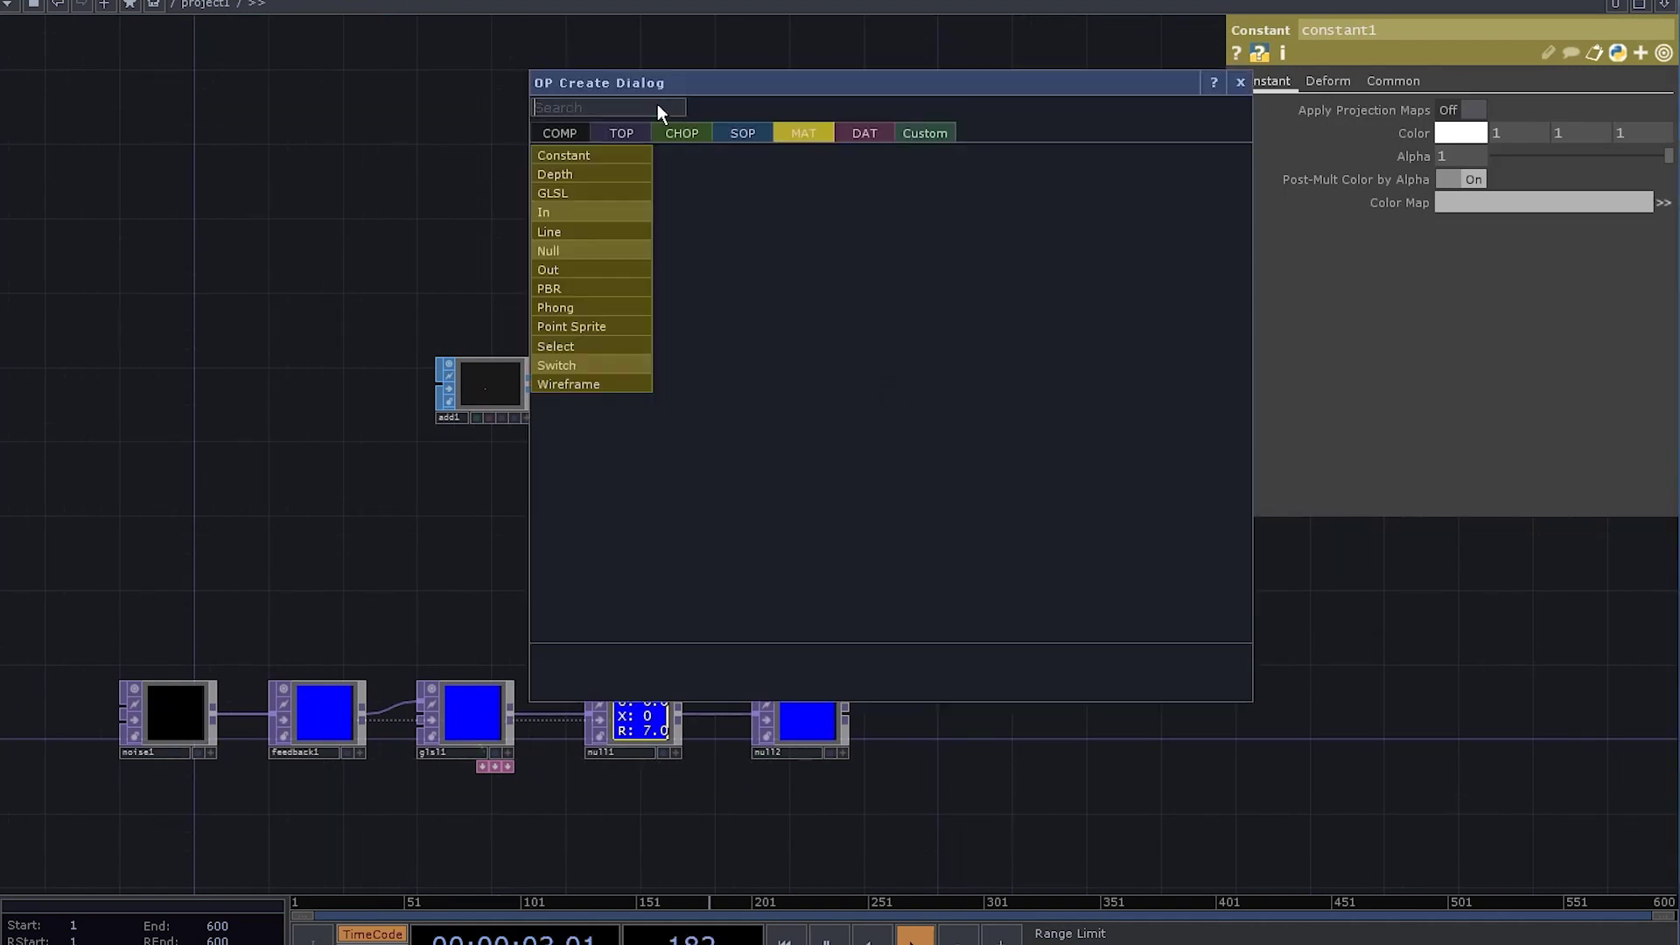
pyautogui.click(623, 131)
pyautogui.click(933, 265)
# Step: Place render1 beside geo1 and instance geo1's translate from null2's r, g, b channels
pyautogui.click(919, 390)
pyautogui.click(775, 385)
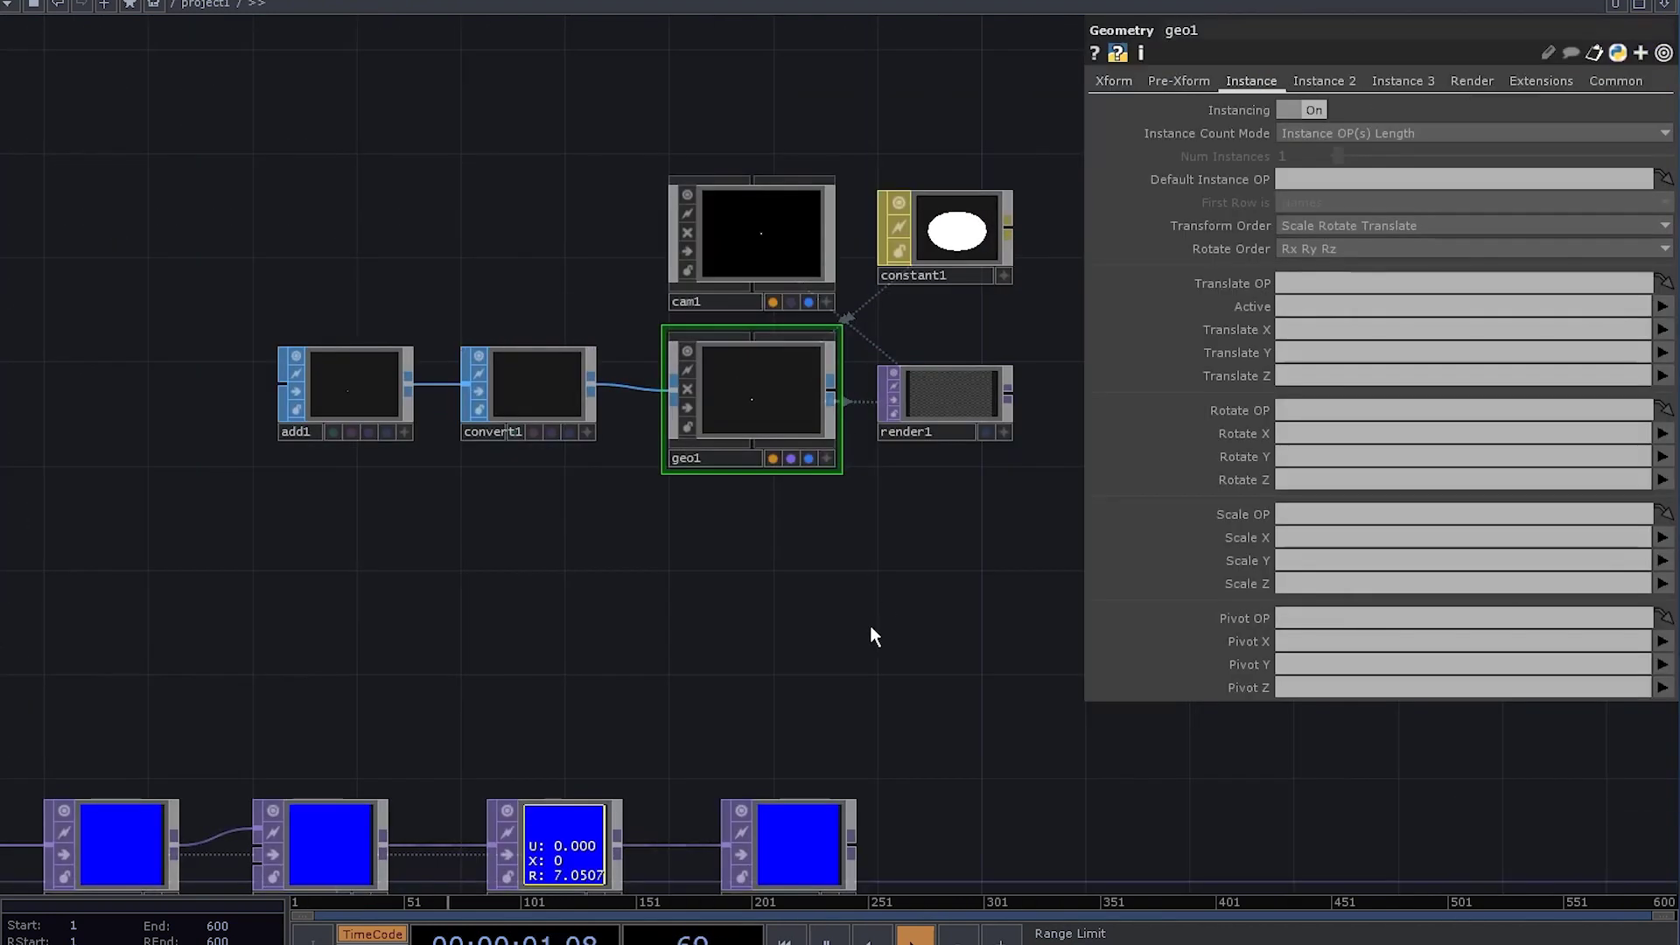
pyautogui.scroll(3, 870, 630)
pyautogui.moveTo(870, 689); pyautogui.dragTo(1293, 285)
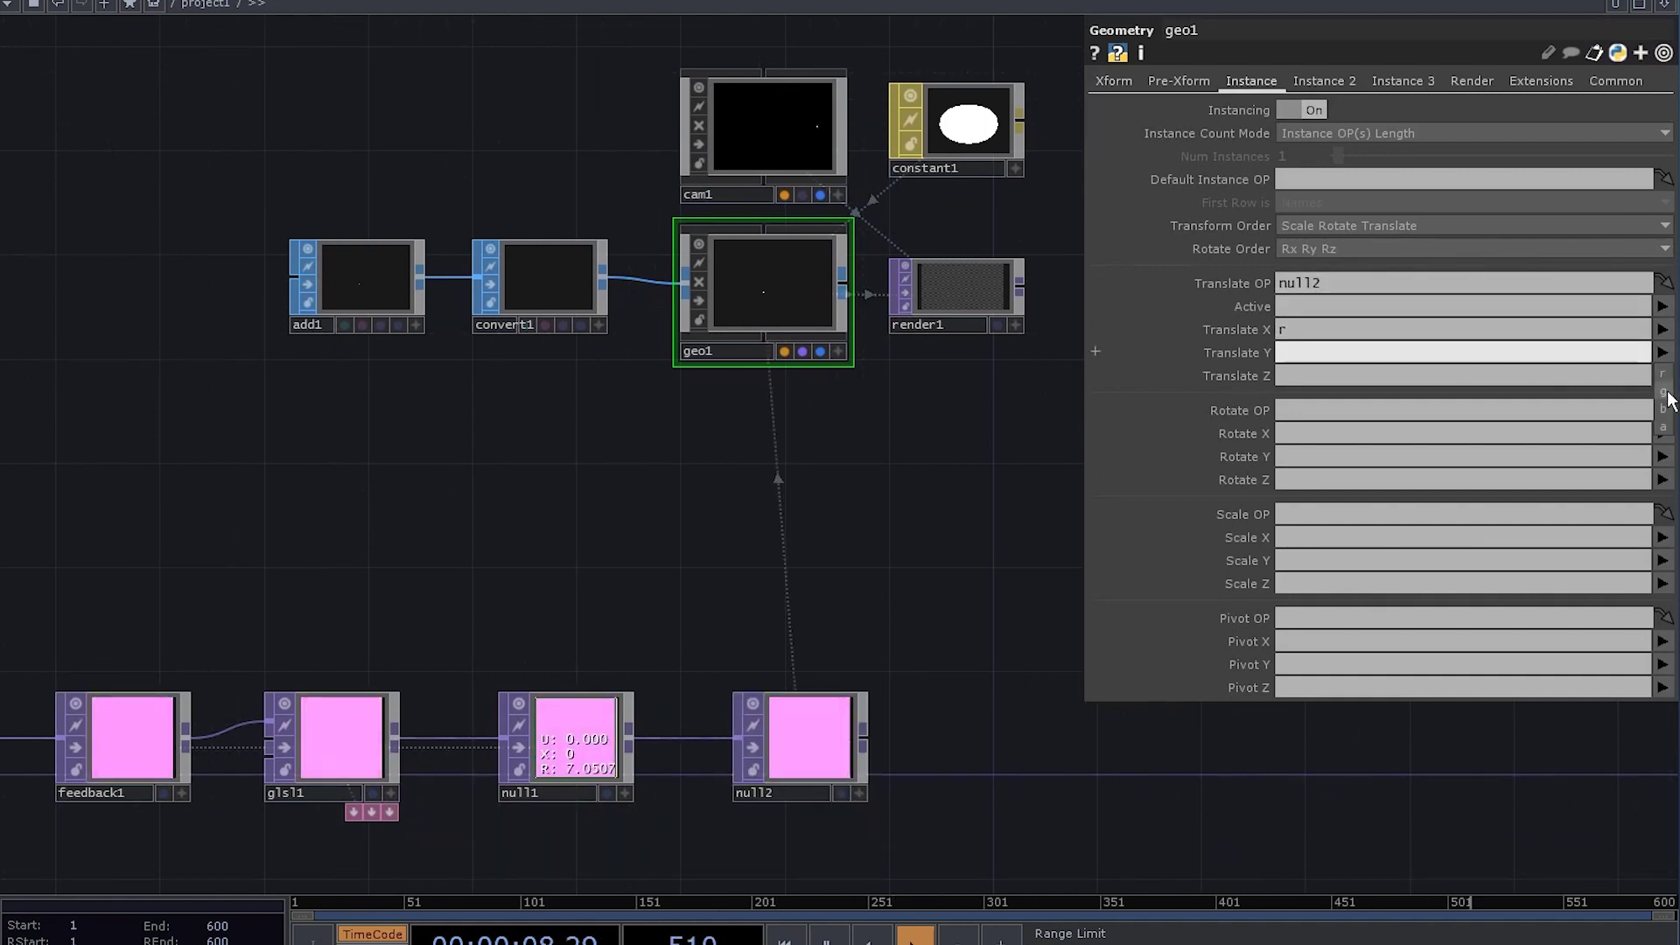
pyautogui.click(1664, 391)
pyautogui.click(1663, 431)
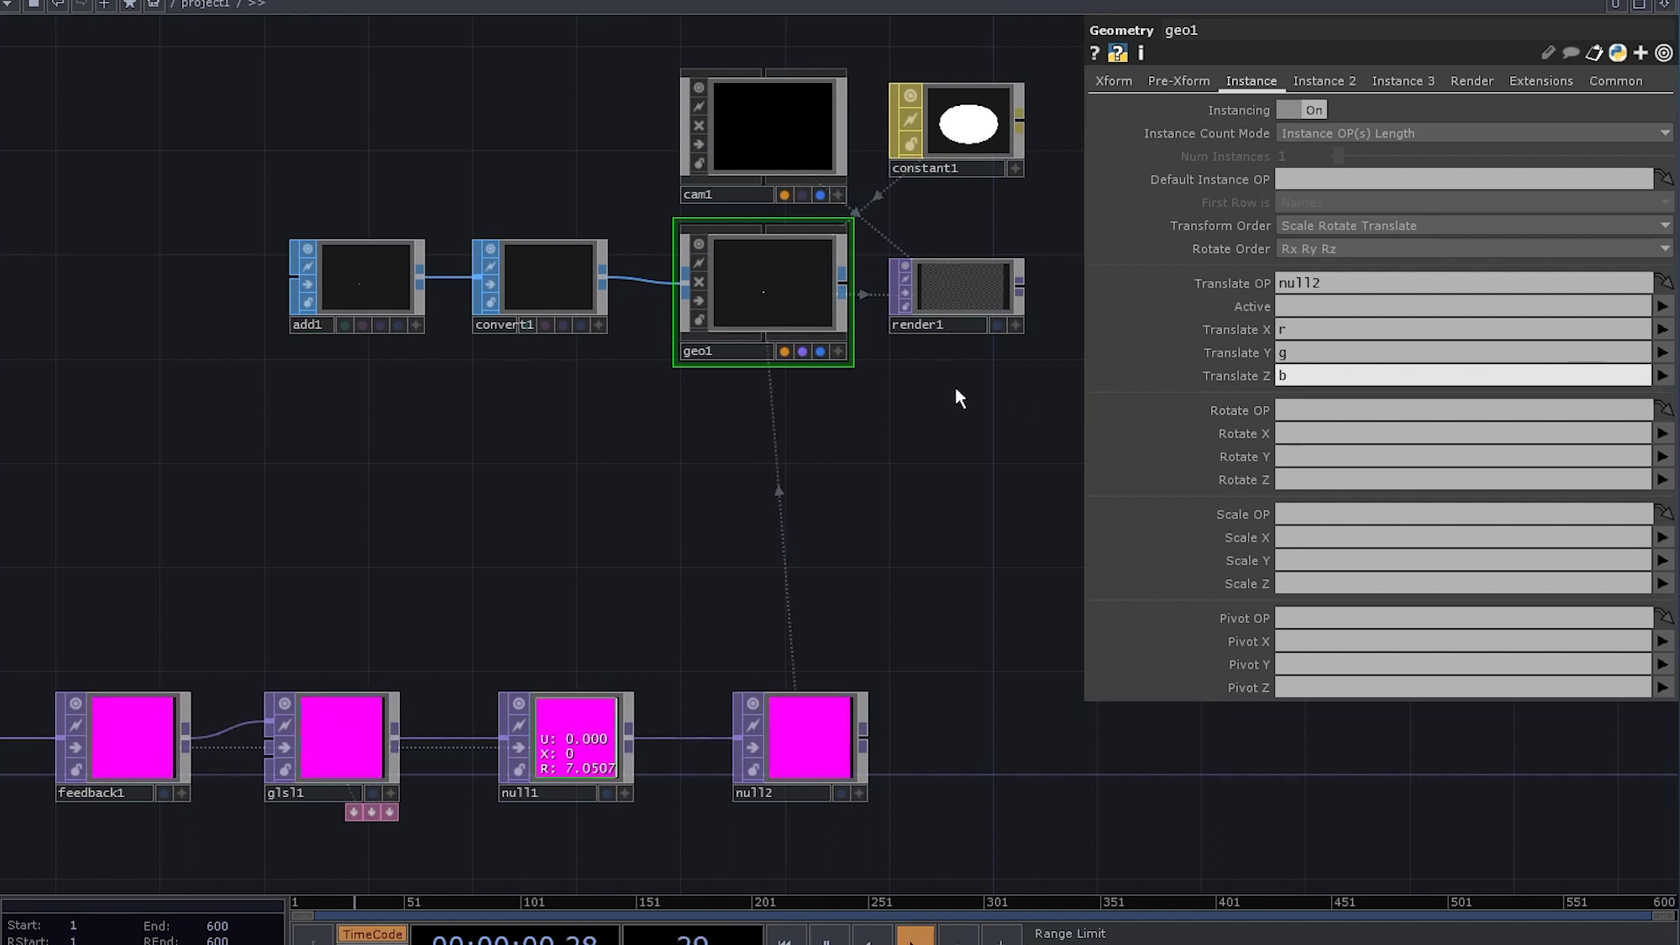
# Step: Insert a Math TOP, math1, between null1 and null2 with Multiply 0.1
pyautogui.scroll(5, 832, 429)
pyautogui.moveTo(929, 525); pyautogui.dragTo(895, 521)
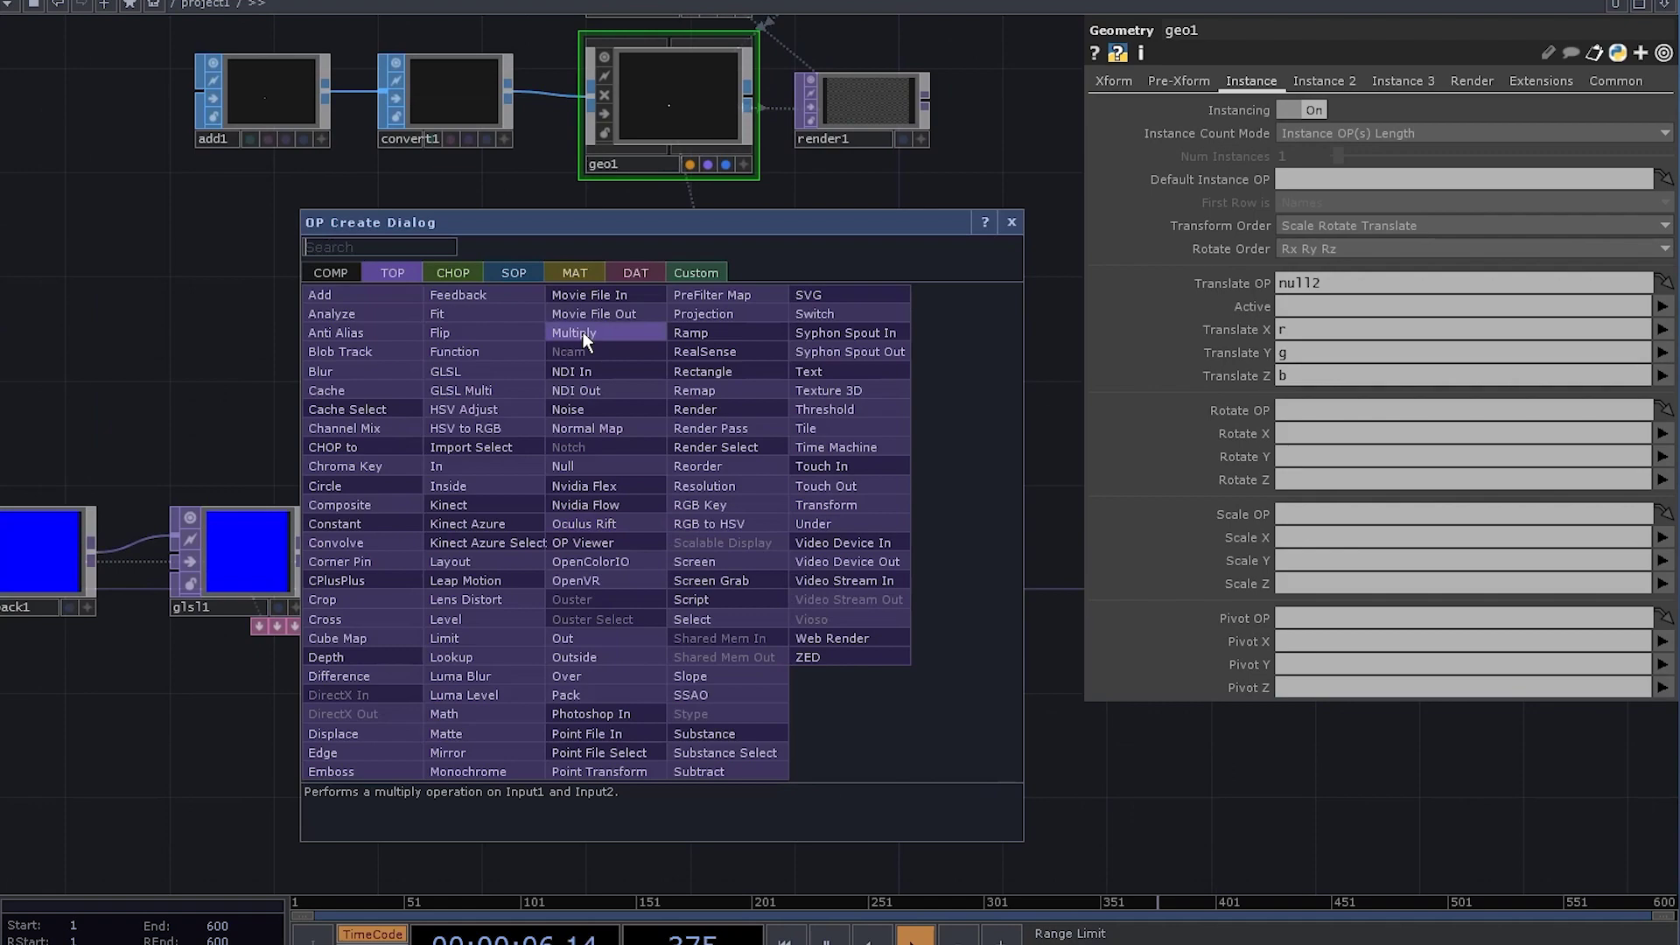
pyautogui.click(516, 642)
pyautogui.click(625, 558)
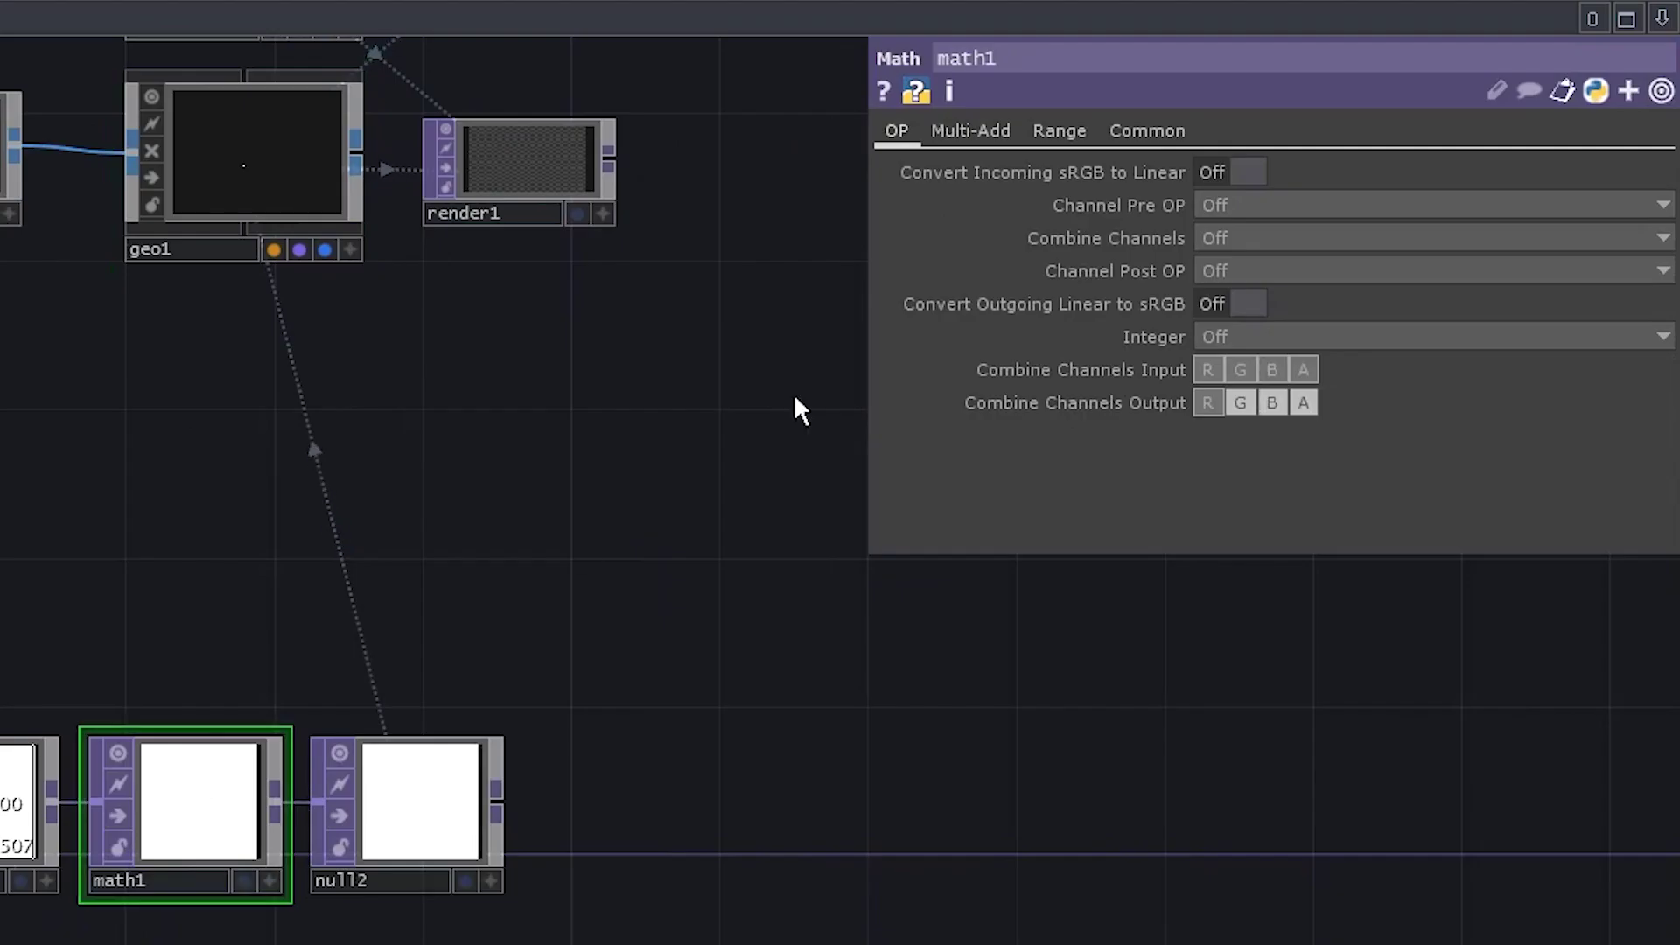
pyautogui.click(983, 127)
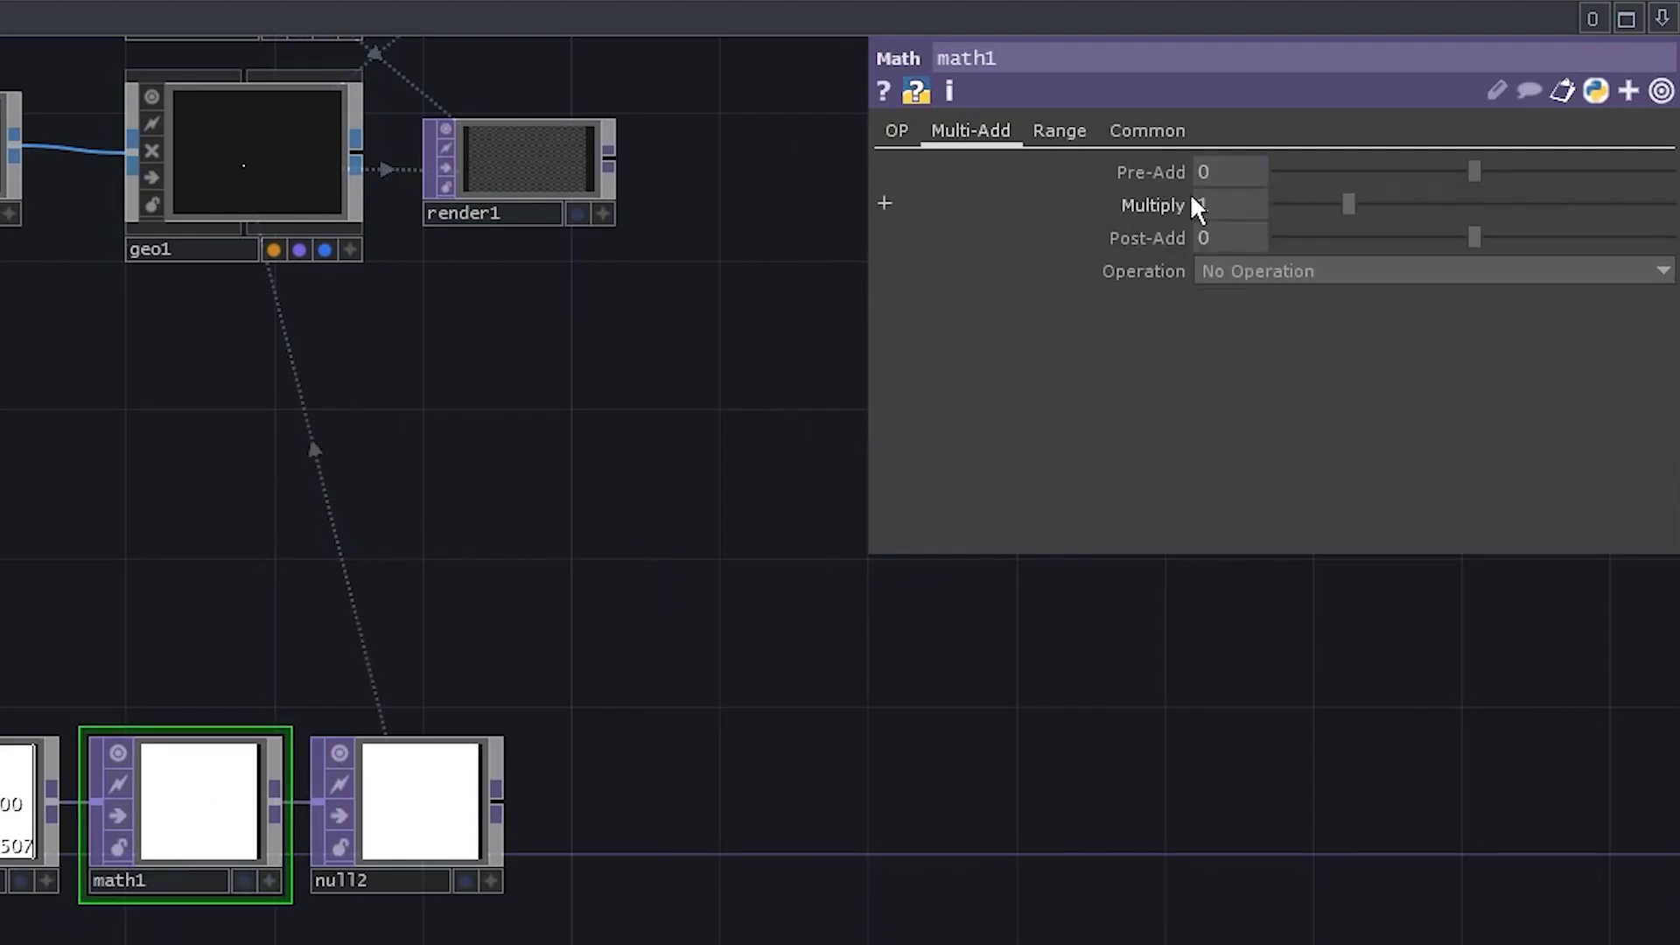
pyautogui.click(1227, 202)
pyautogui.write('.1')
pyautogui.press('Return')
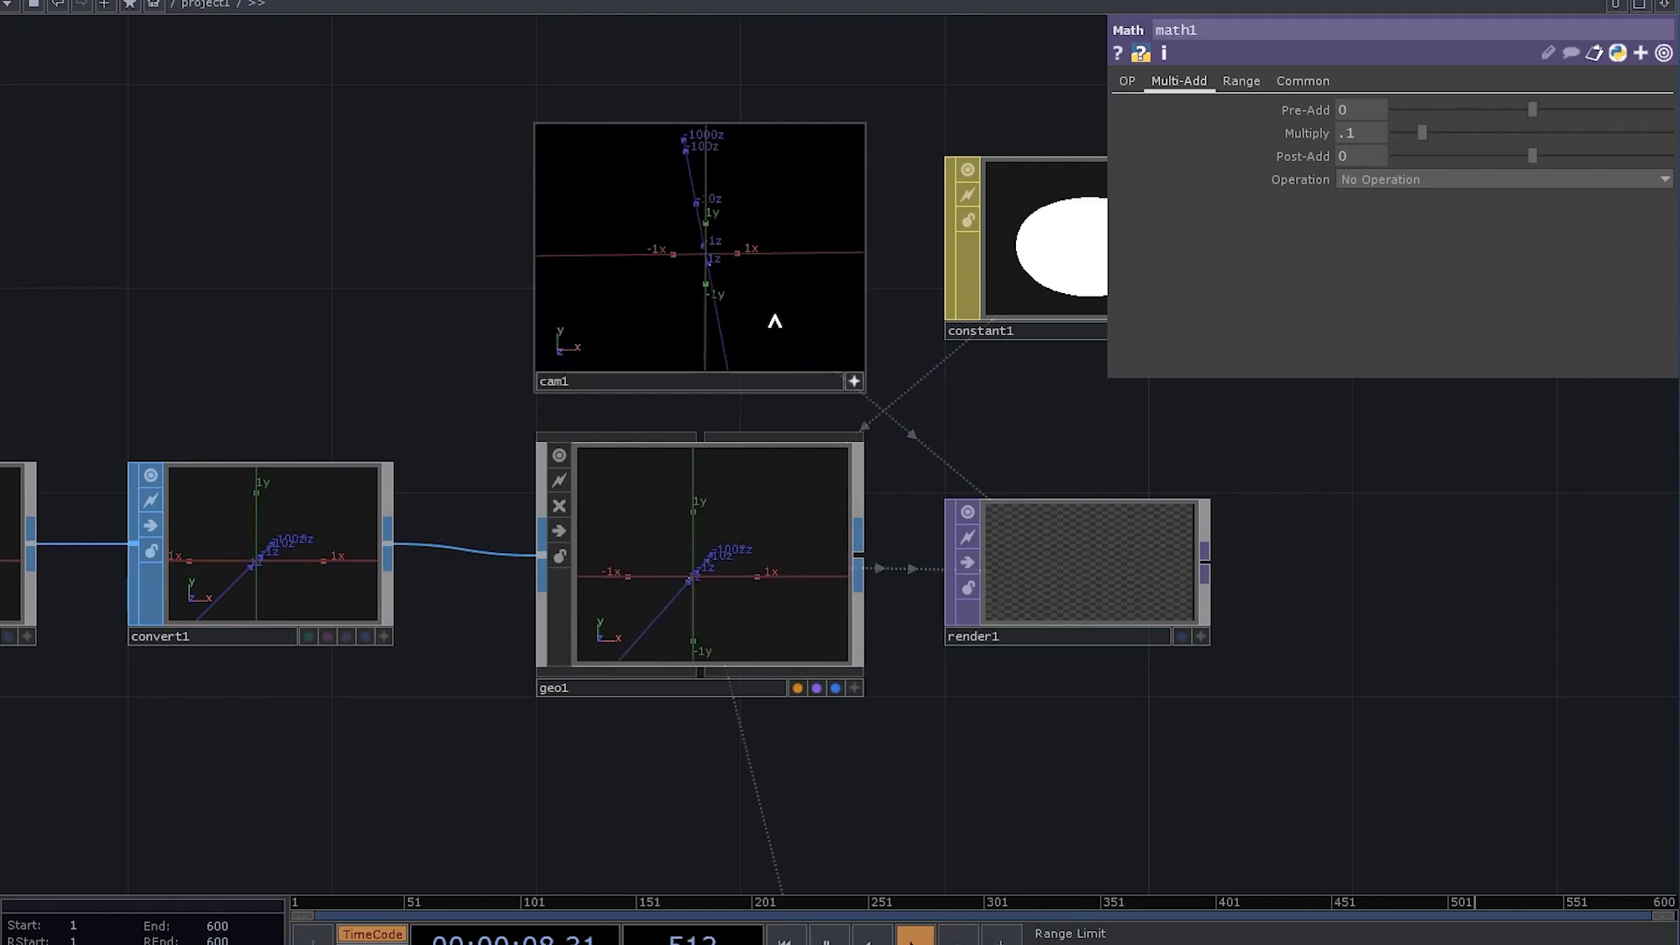
pyautogui.scroll(-5, 856, 446)
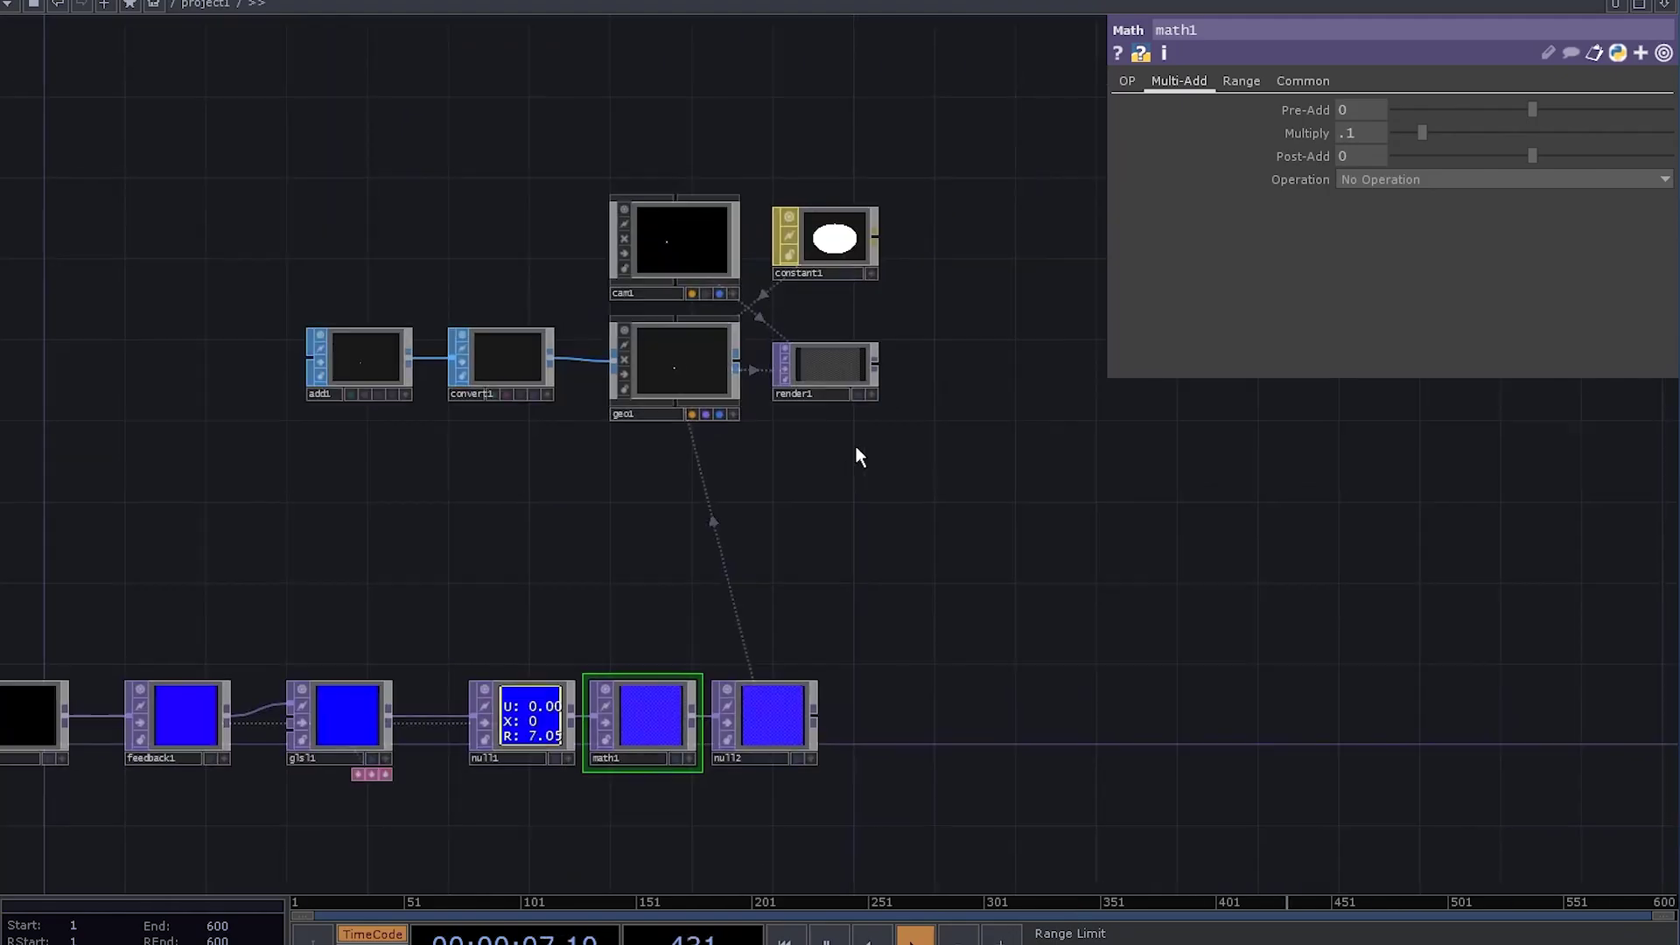
# Step: Add feedback2 after render1 and comp1 layering render1 with the Over operation
pyautogui.press('Tab')
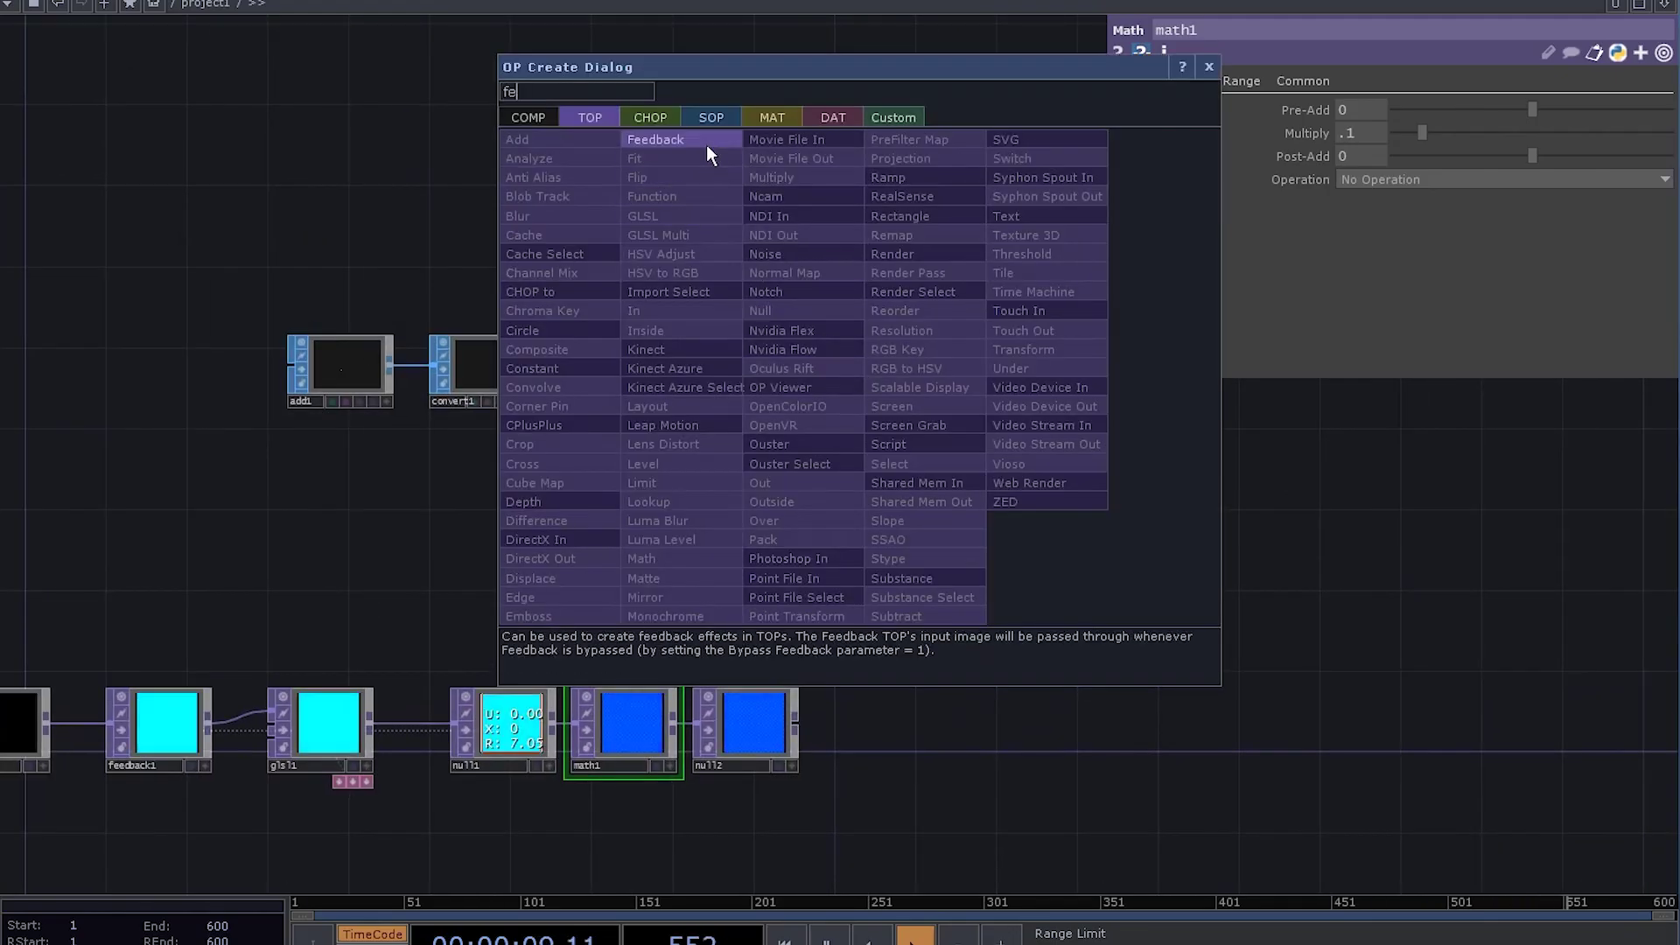
pyautogui.click(706, 142)
pyautogui.click(1007, 337)
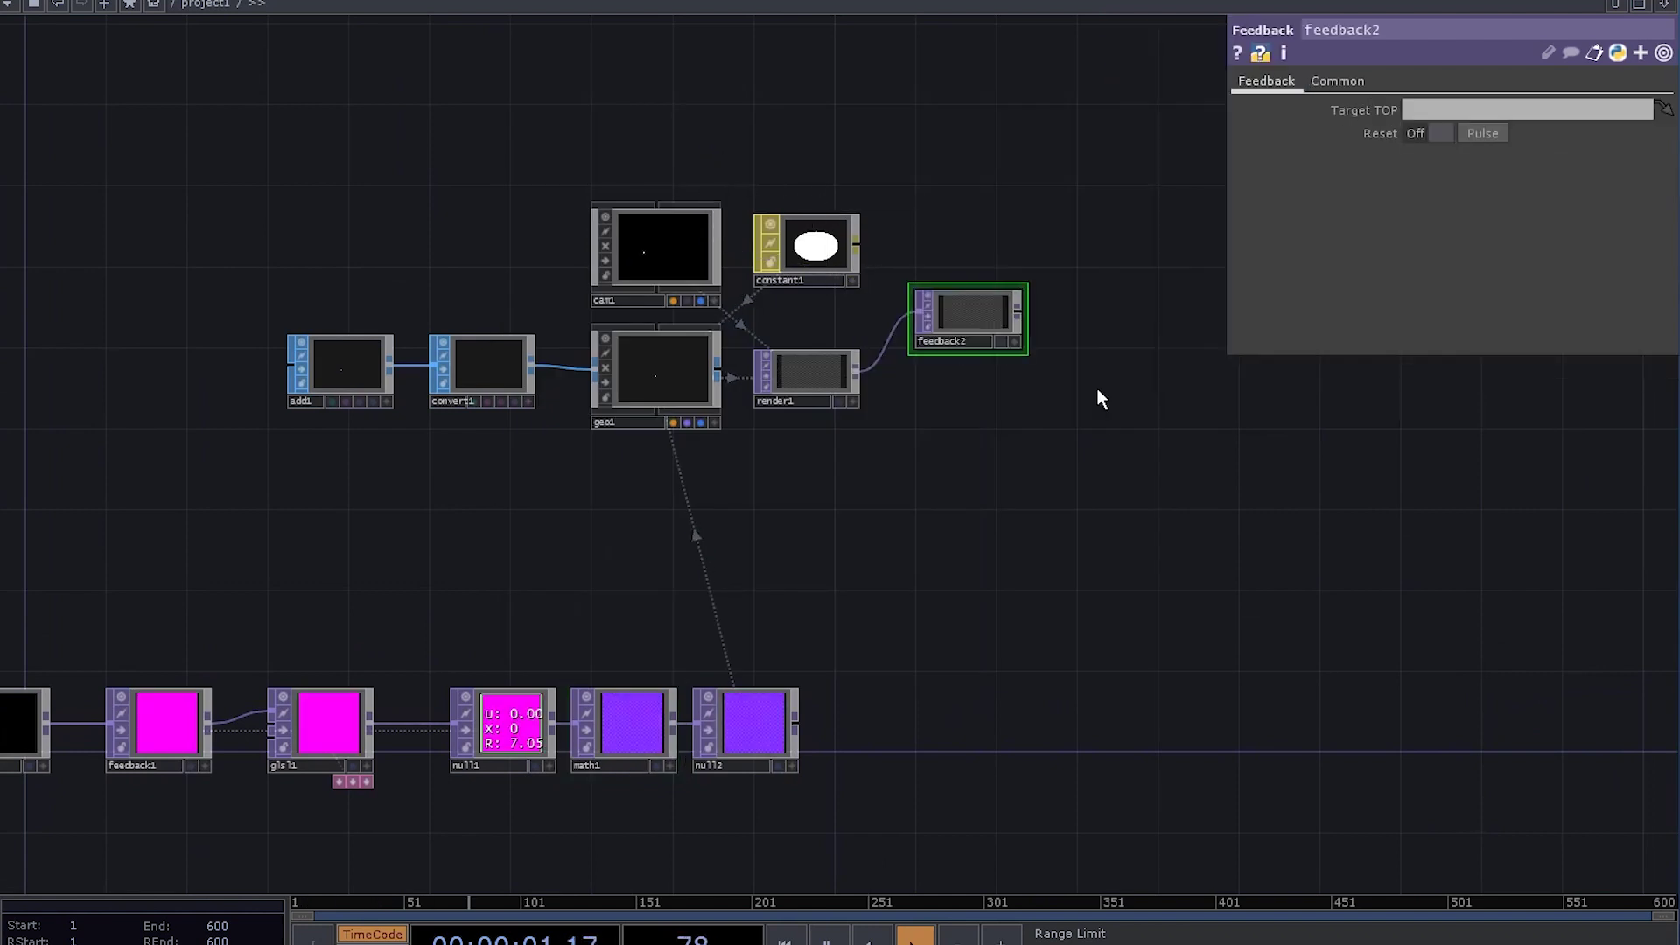
pyautogui.press('Tab')
pyautogui.click(810, 342)
pyautogui.click(1099, 396)
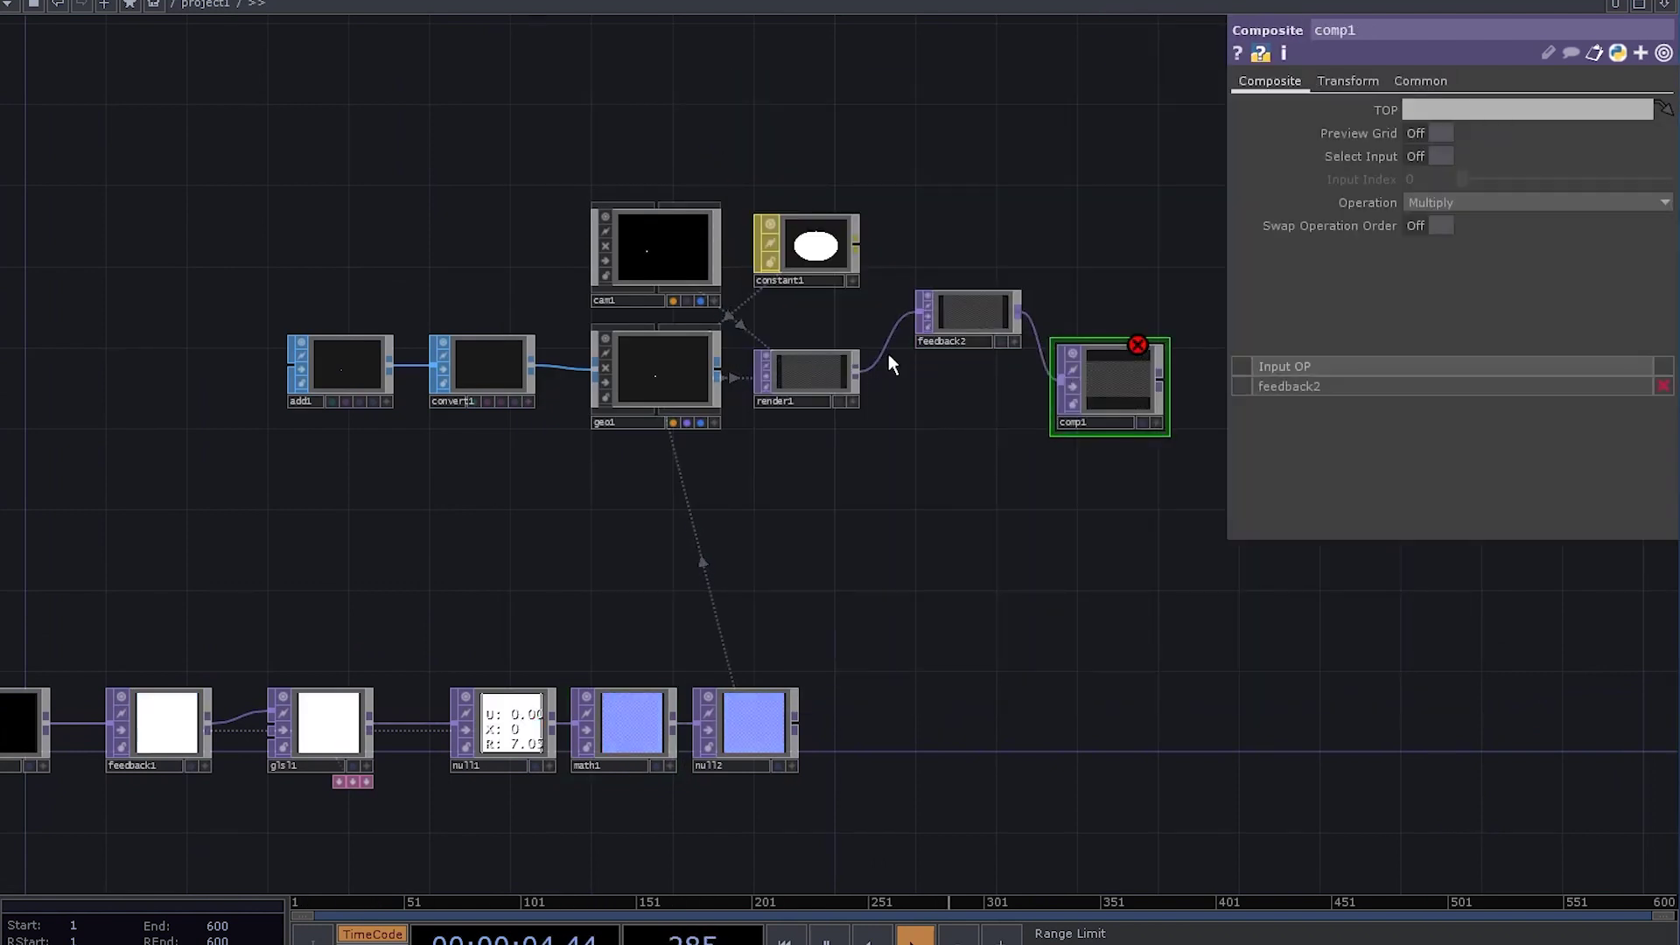
pyautogui.moveTo(857, 372); pyautogui.dragTo(1055, 386)
pyautogui.click(1505, 202)
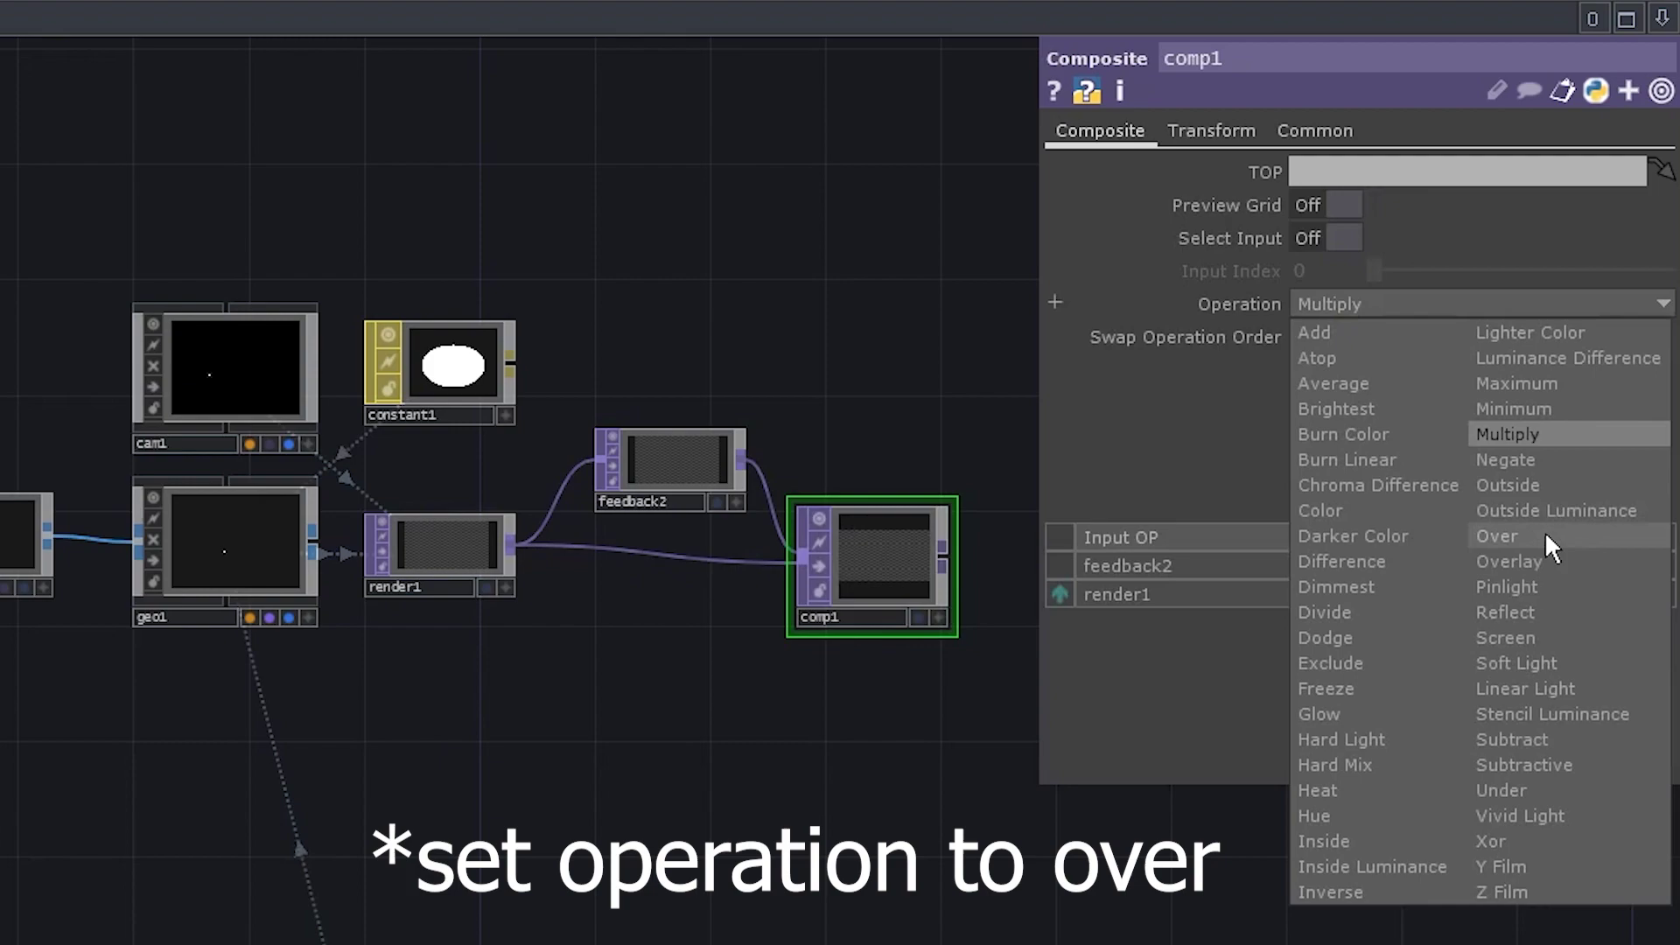
pyautogui.click(1545, 535)
# Step: Reposition comp1 right of feedback2 and review feedback2 and comp1 settings
pyautogui.scroll(3, 879, 570)
pyautogui.scroll(-3, 848, 554)
pyautogui.moveTo(848, 554); pyautogui.dragTo(519, 423)
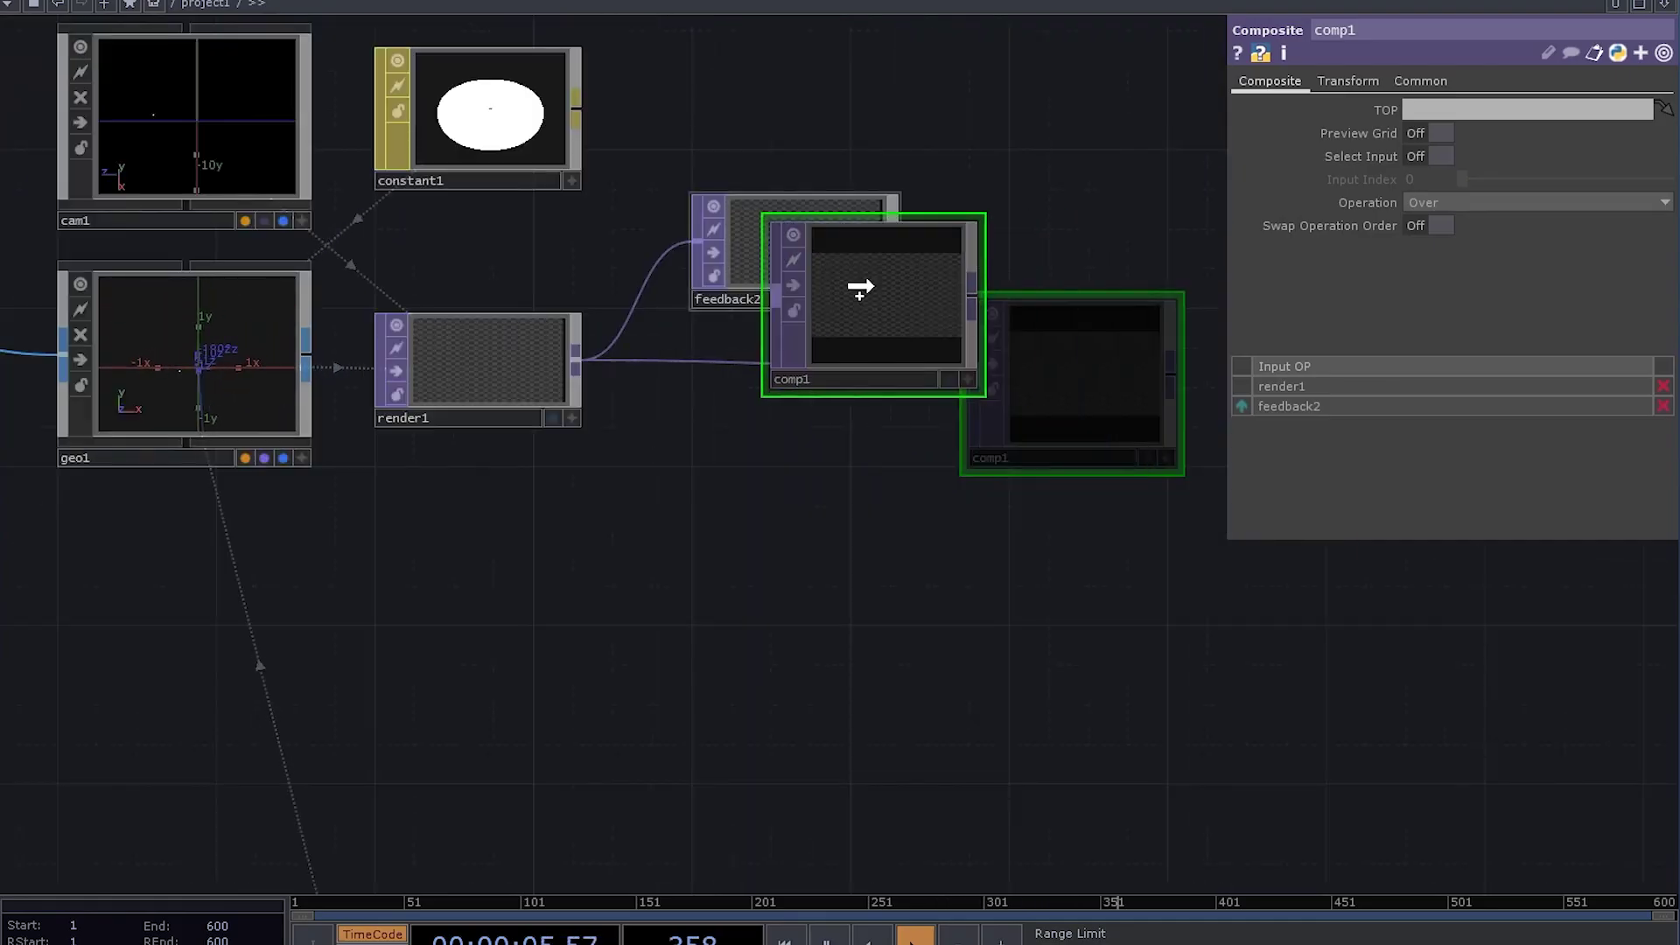
pyautogui.moveTo(861, 289); pyautogui.dragTo(1074, 508)
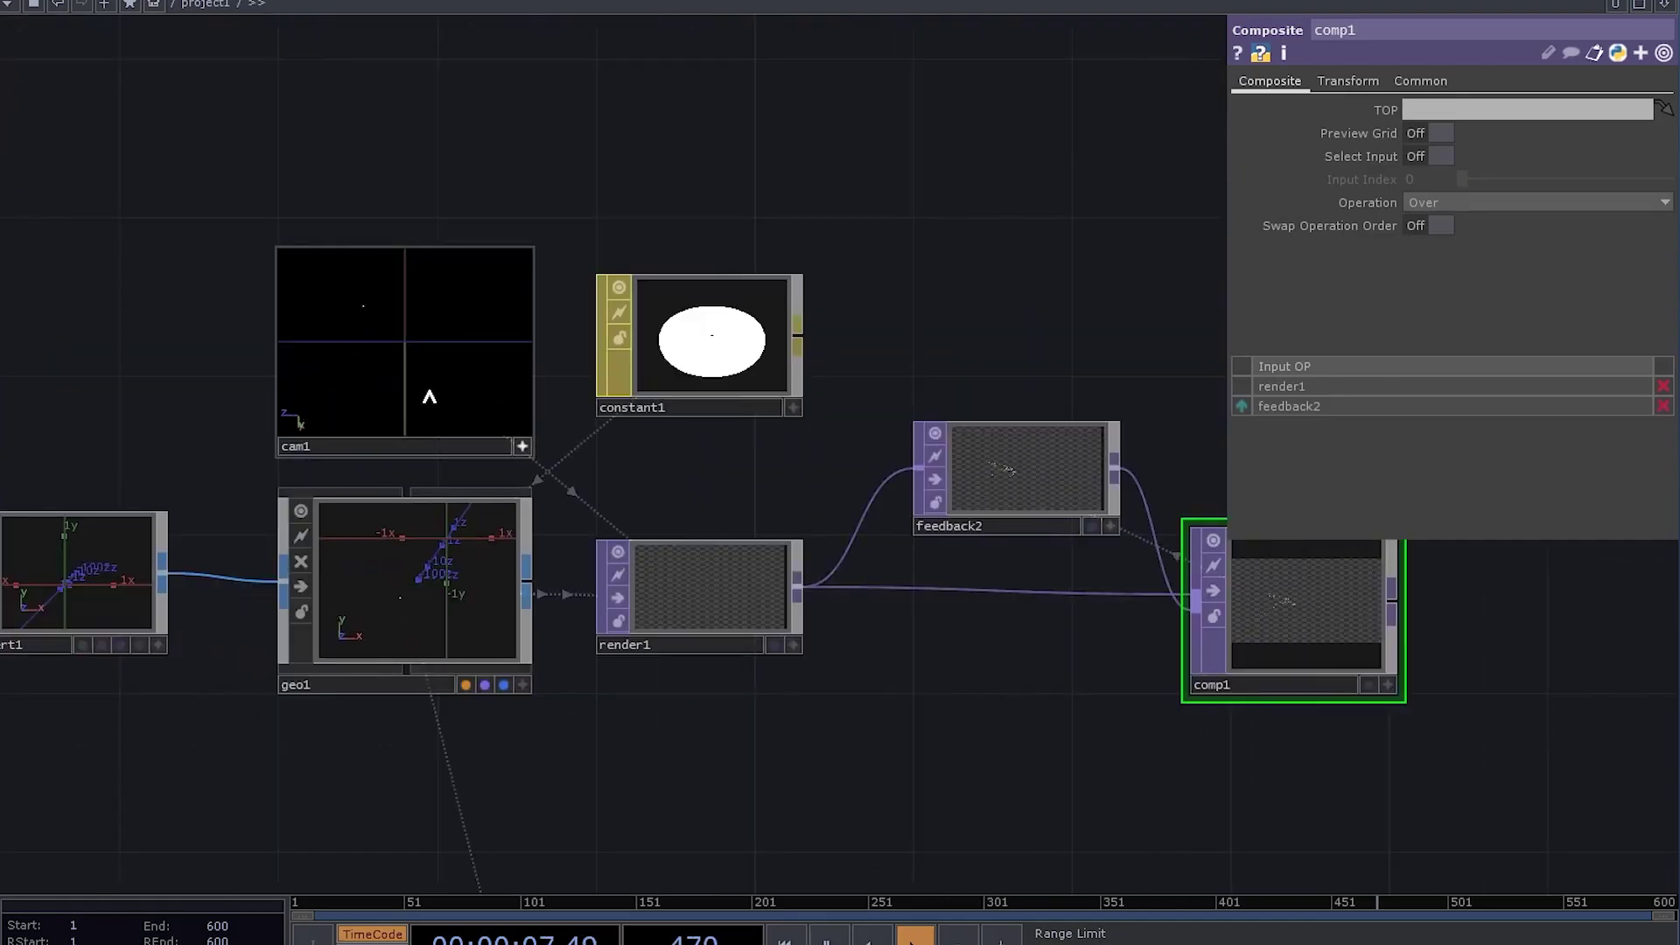
pyautogui.moveTo(1005, 505); pyautogui.dragTo(672, 388)
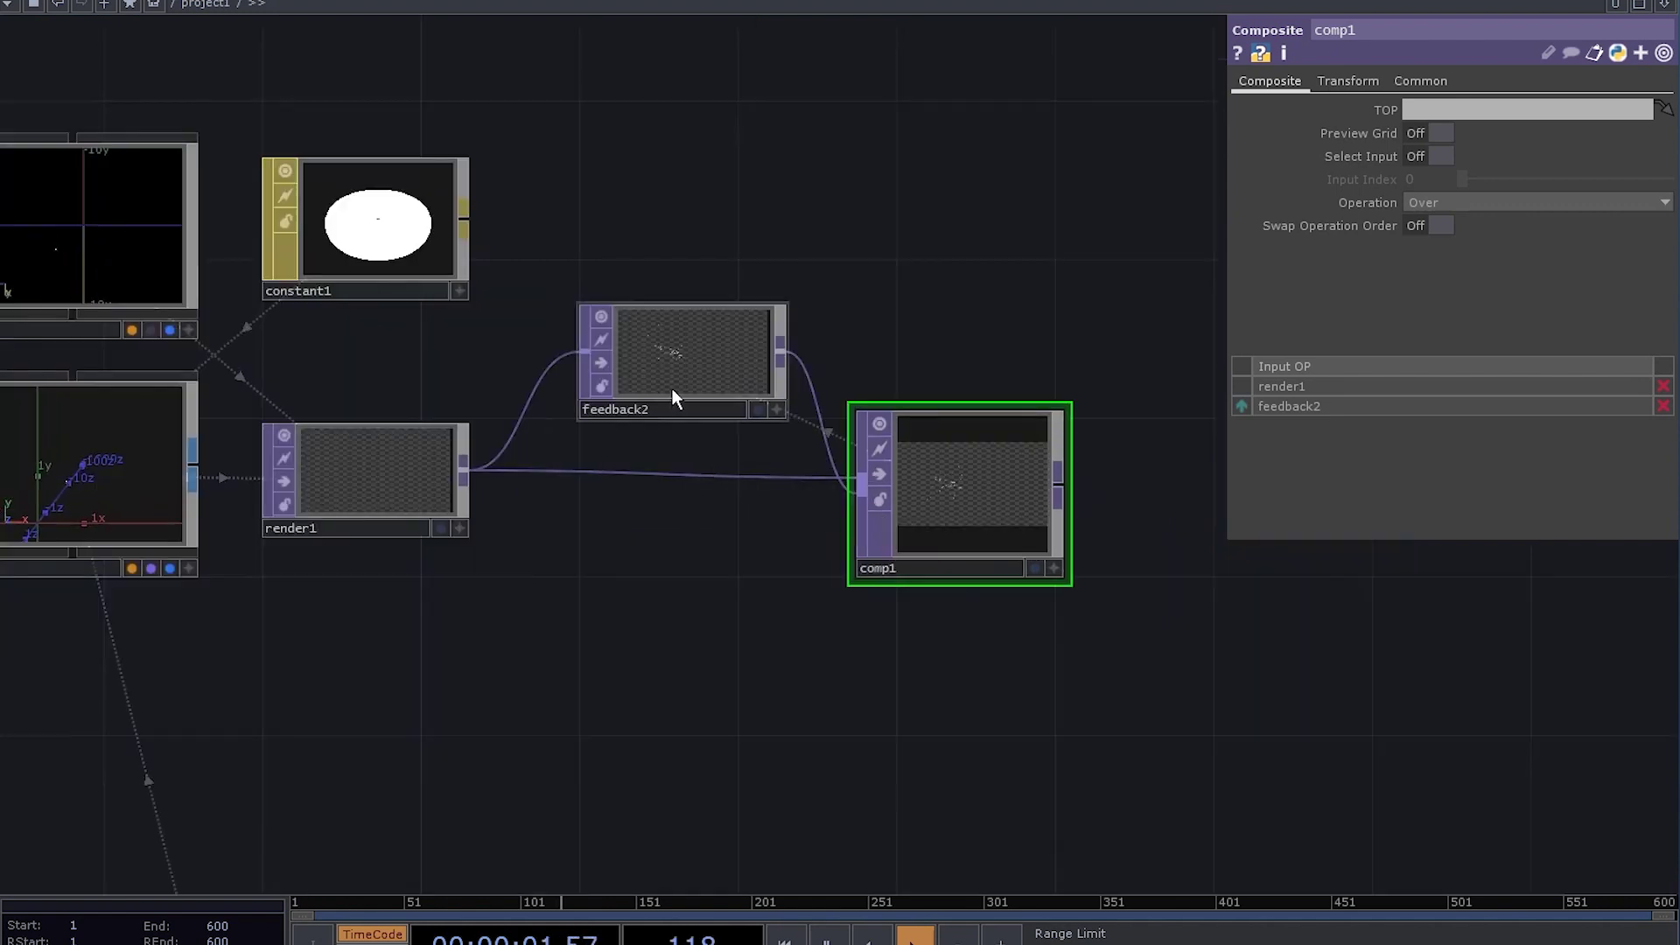
pyautogui.click(673, 388)
pyautogui.click(1042, 512)
pyautogui.scroll(-5, 968, 481)
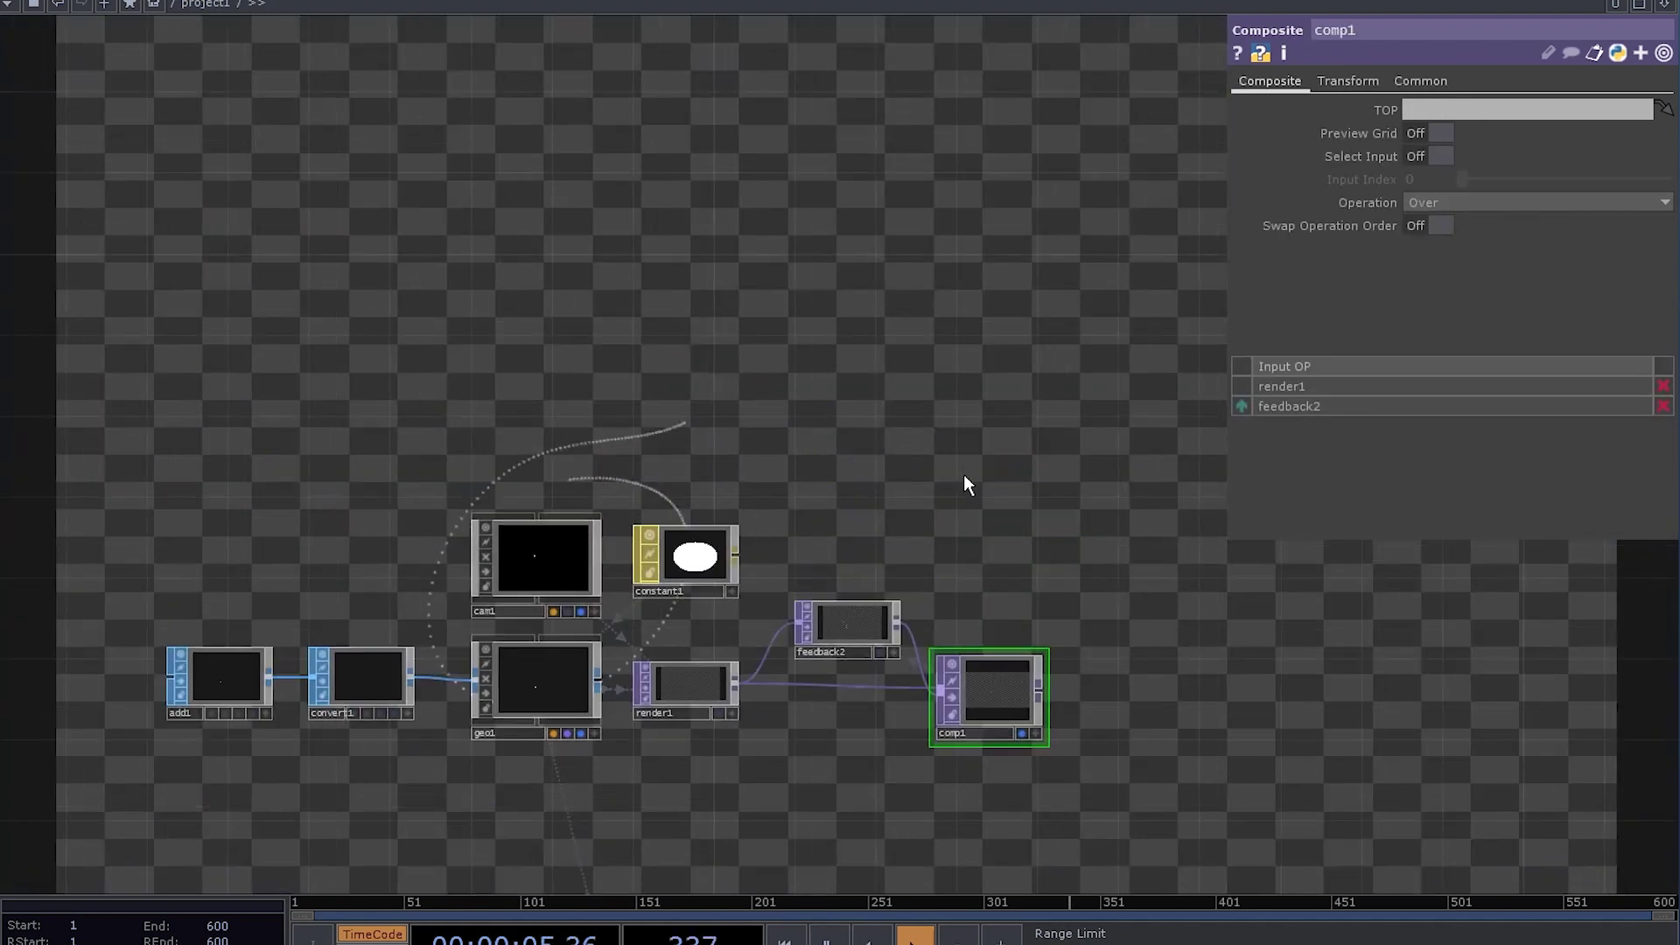
pyautogui.moveTo(969, 601); pyautogui.dragTo(958, 454)
# Step: Add a Keyboard In CHOP, keyboardin1, and check feedback1's Target TOP reference
pyautogui.moveTo(463, 760); pyautogui.dragTo(662, 528)
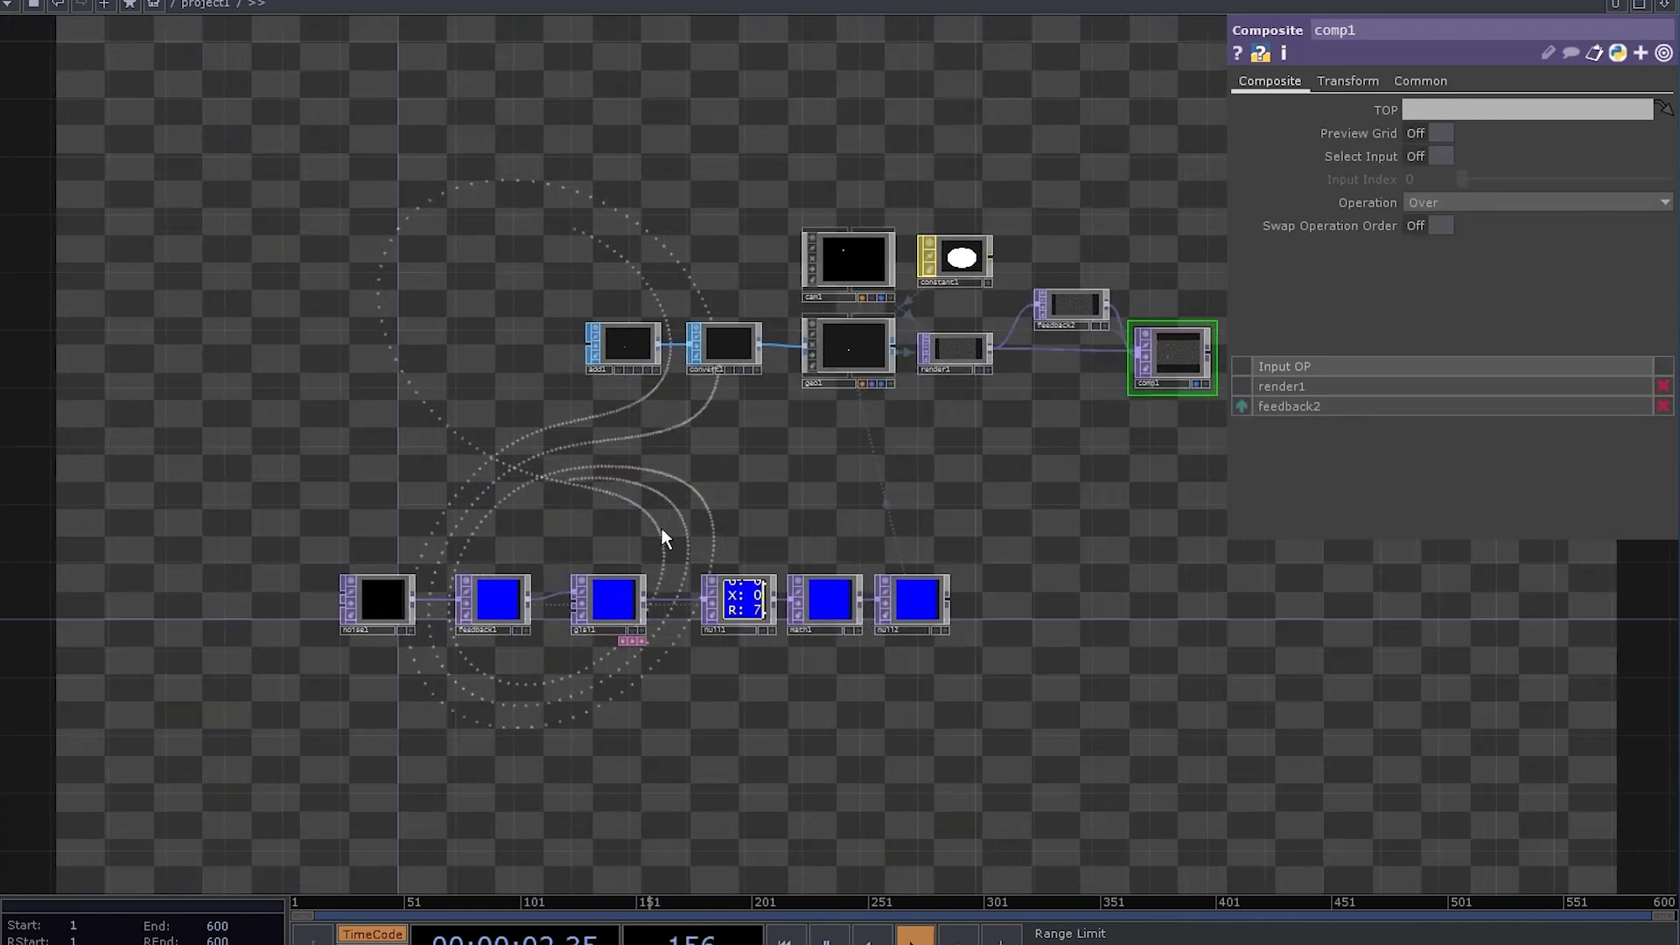
pyautogui.press('Tab')
pyautogui.click(468, 208)
pyautogui.click(604, 517)
pyautogui.click(623, 521)
pyautogui.click(494, 602)
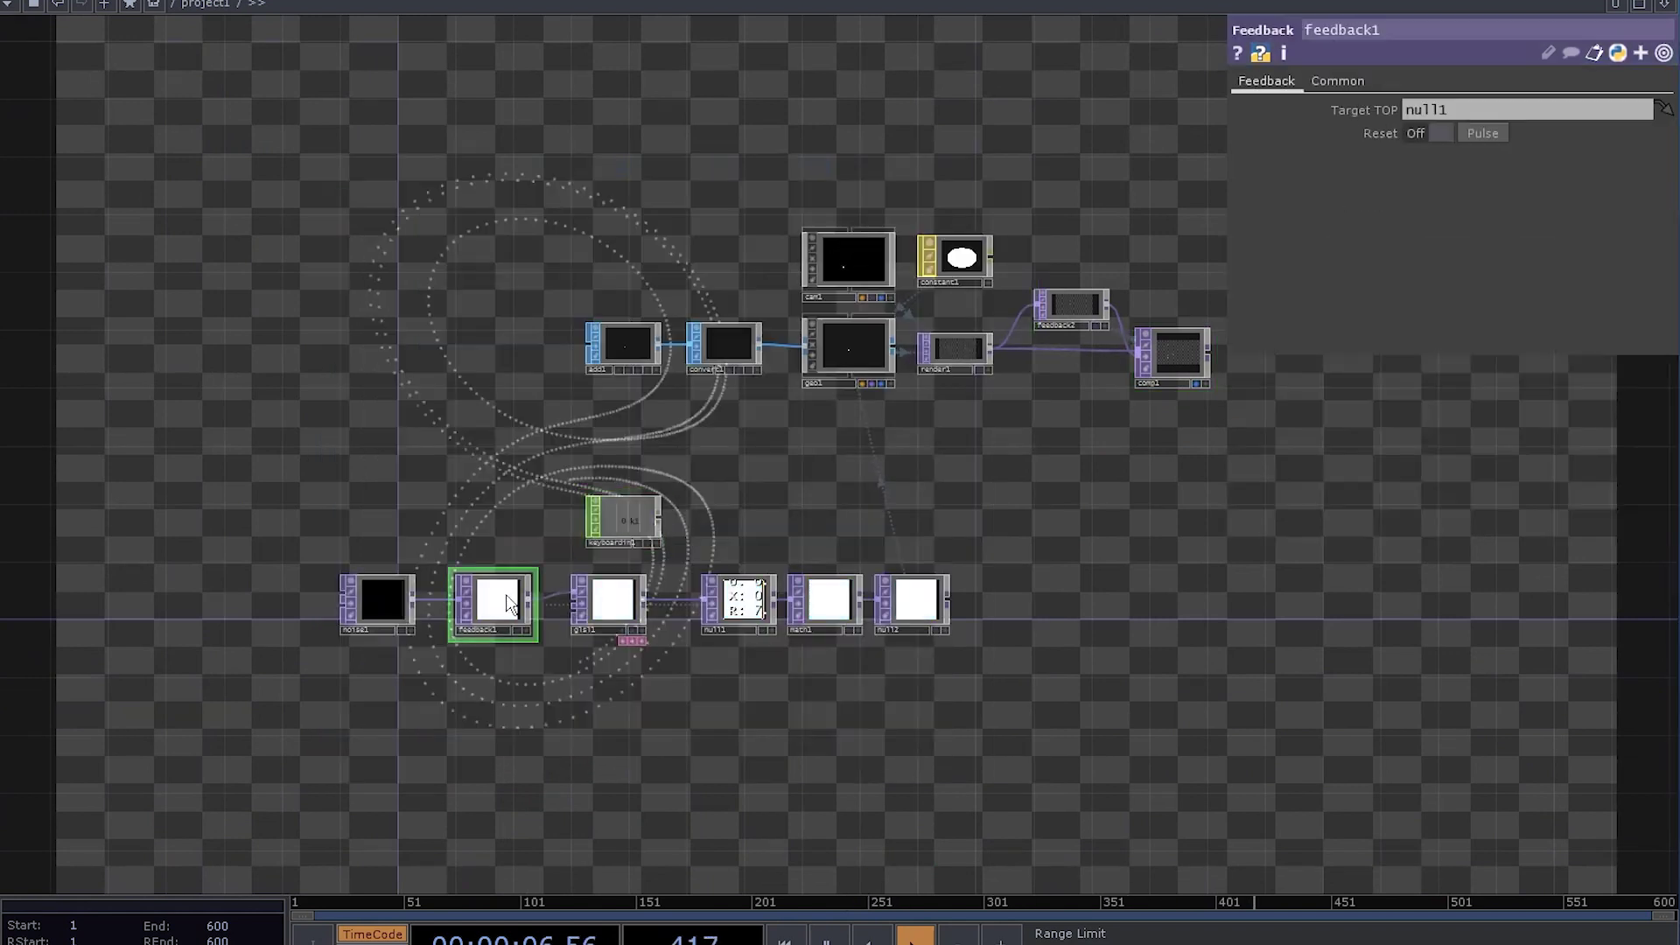
pyautogui.click(1413, 112)
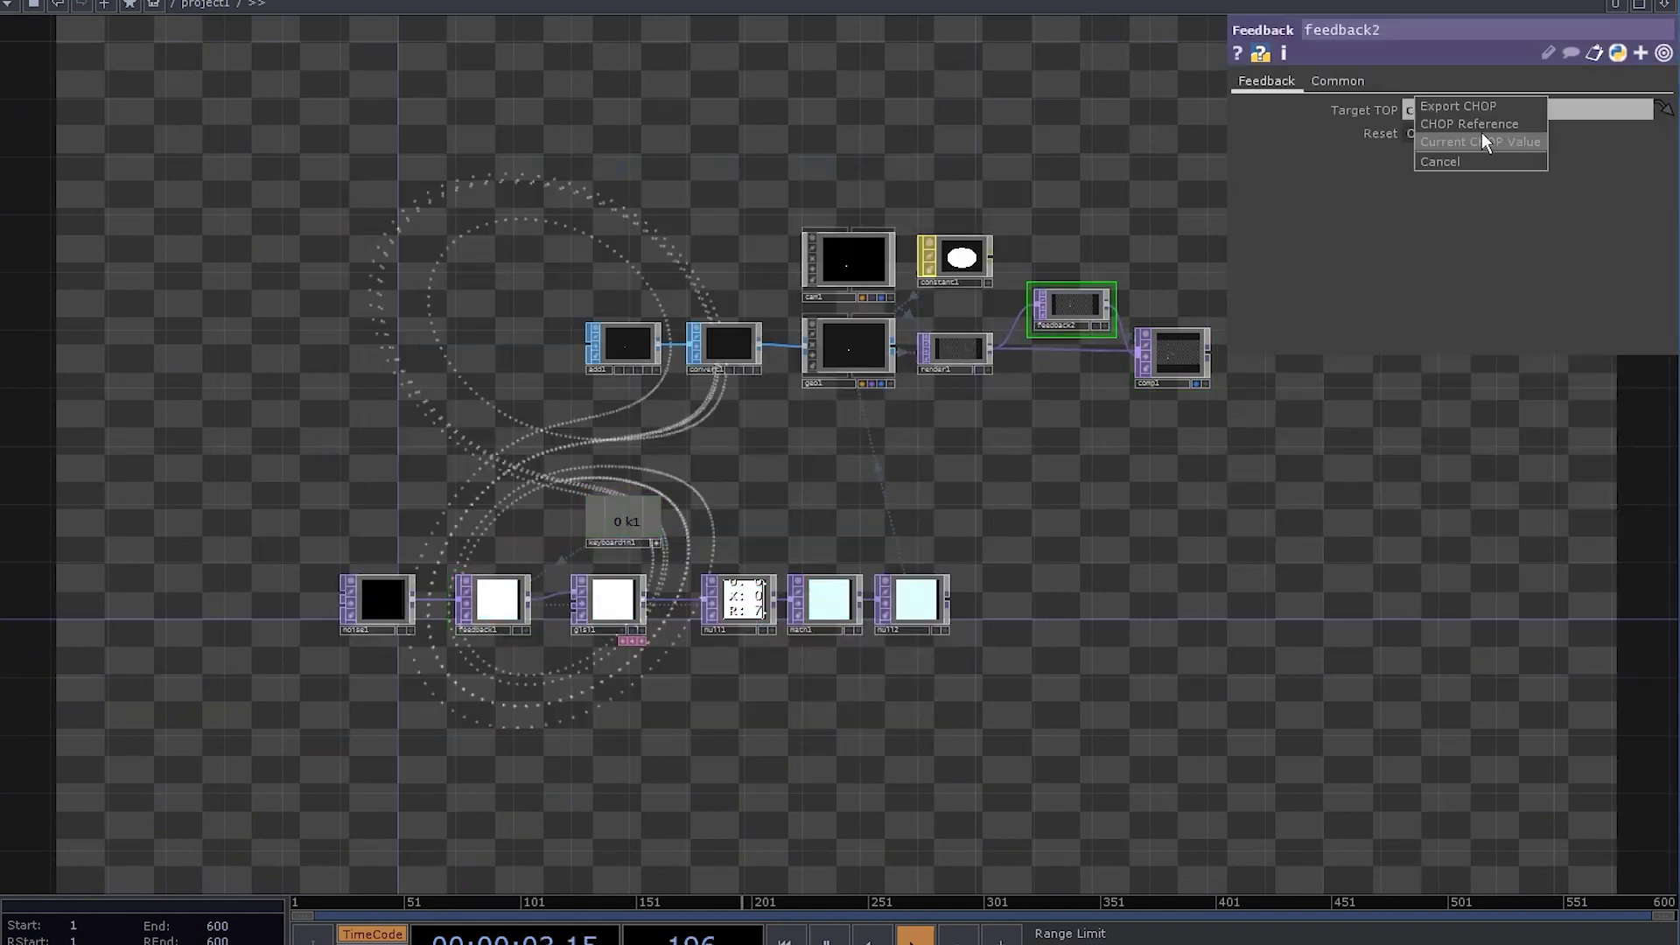
# Step: Set noise1's resolution to 10 by 10
pyautogui.click(514, 686)
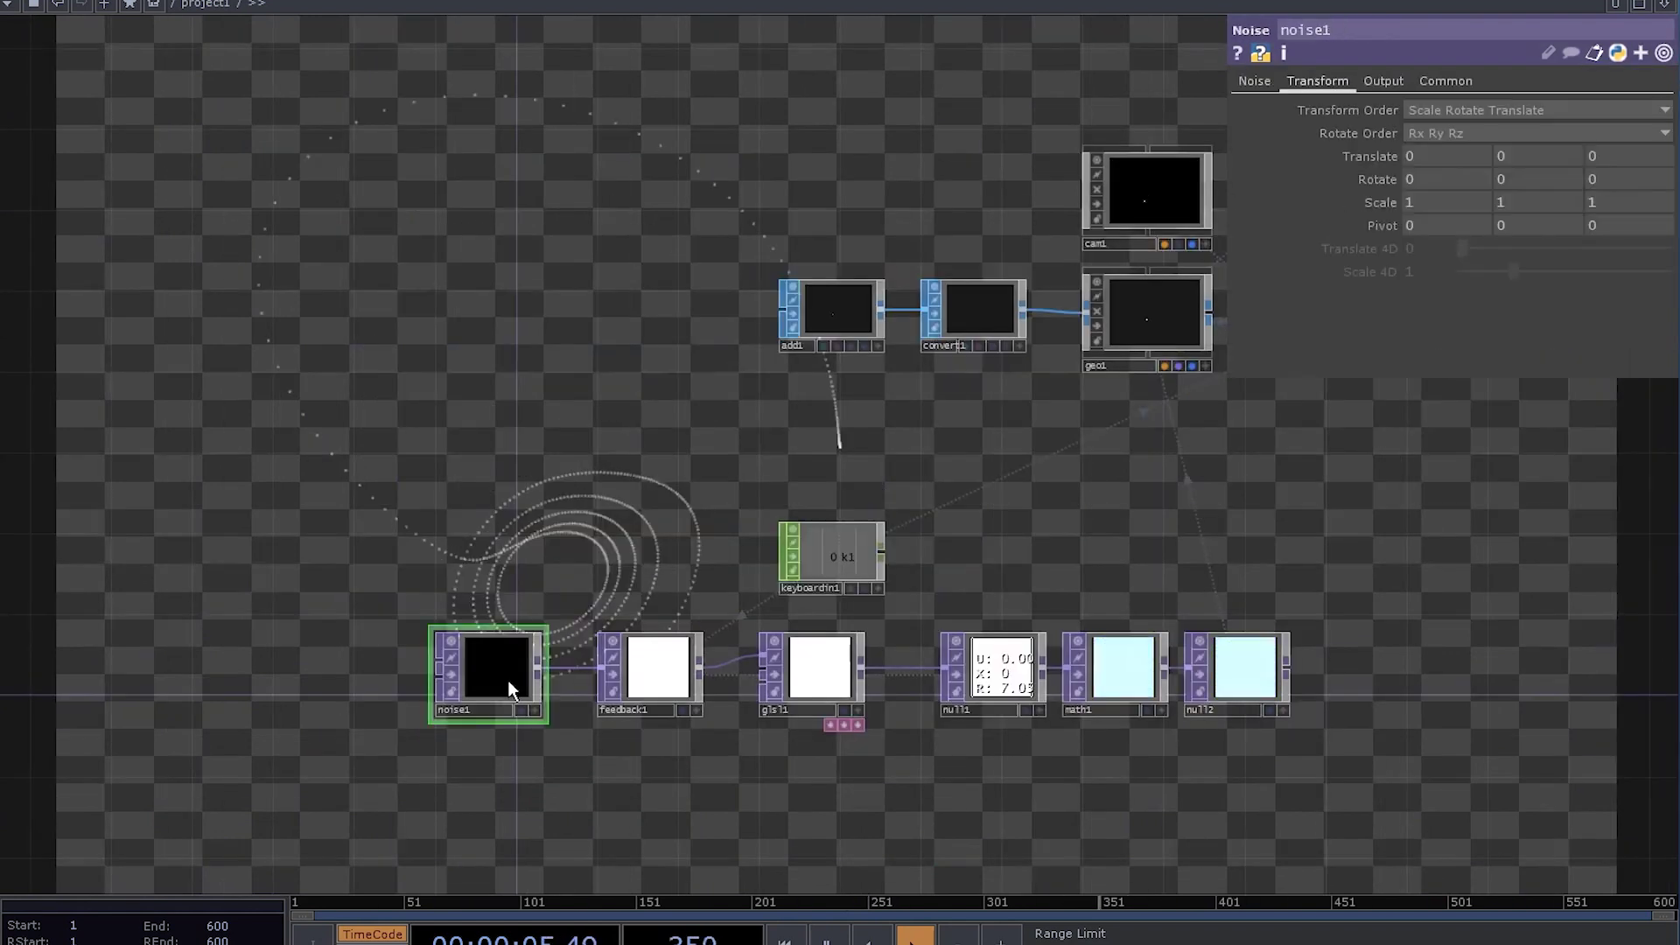
pyautogui.click(1458, 79)
pyautogui.click(1495, 129)
pyautogui.write('10')
pyautogui.press('Return')
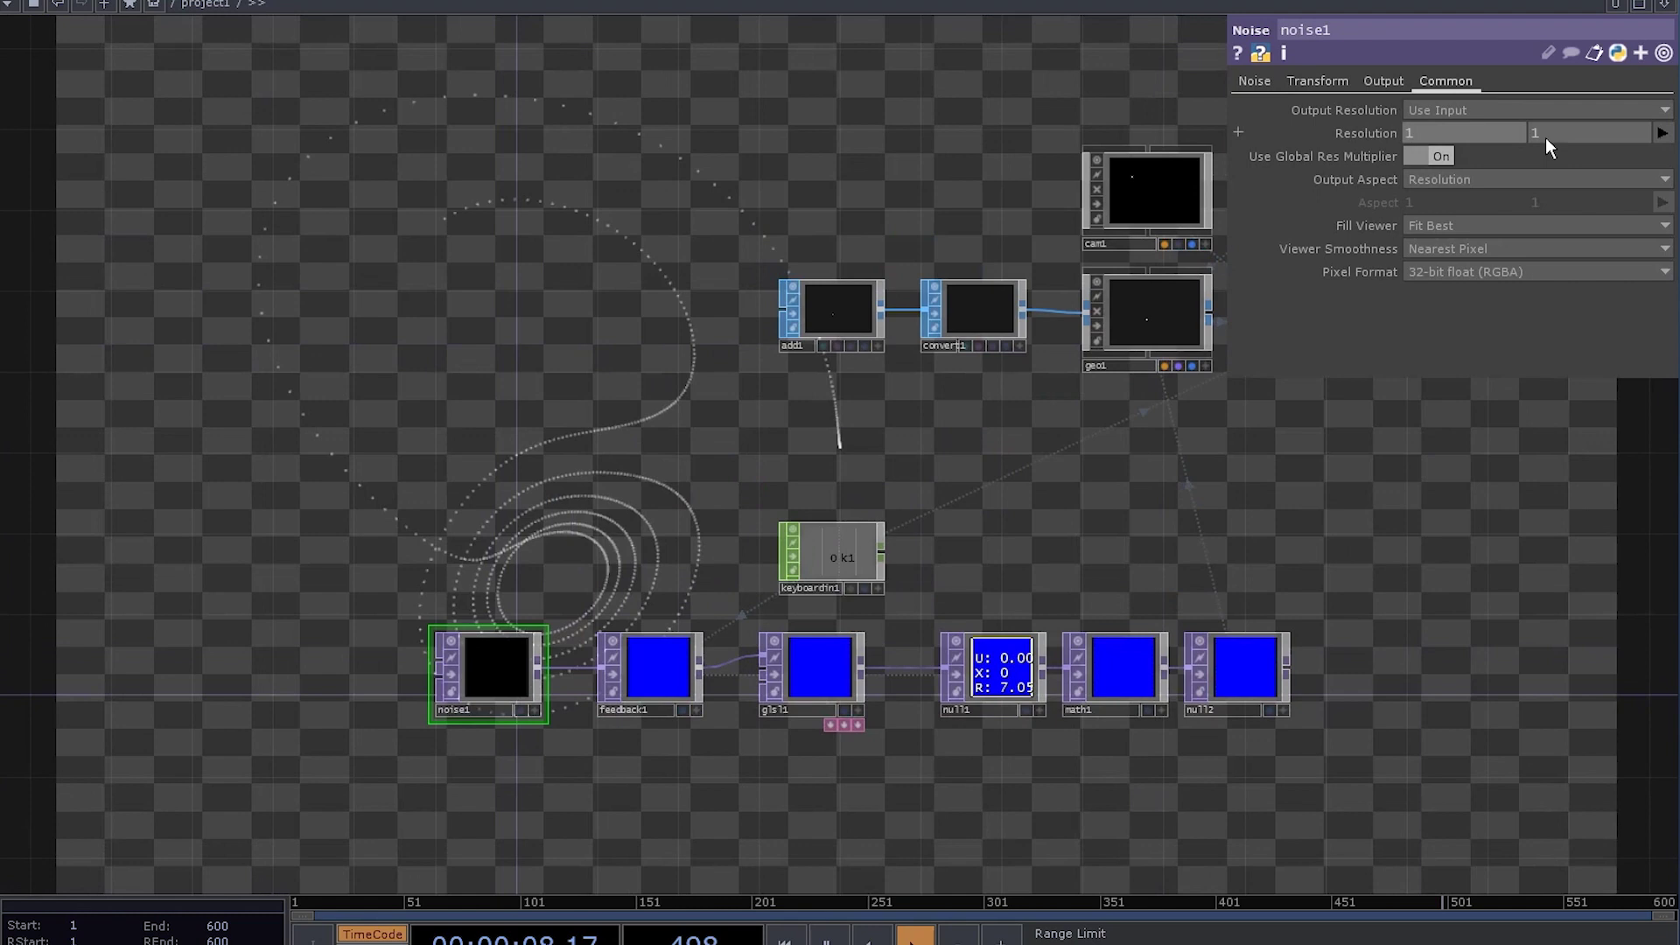
pyautogui.write('0')
pyautogui.press('Return')
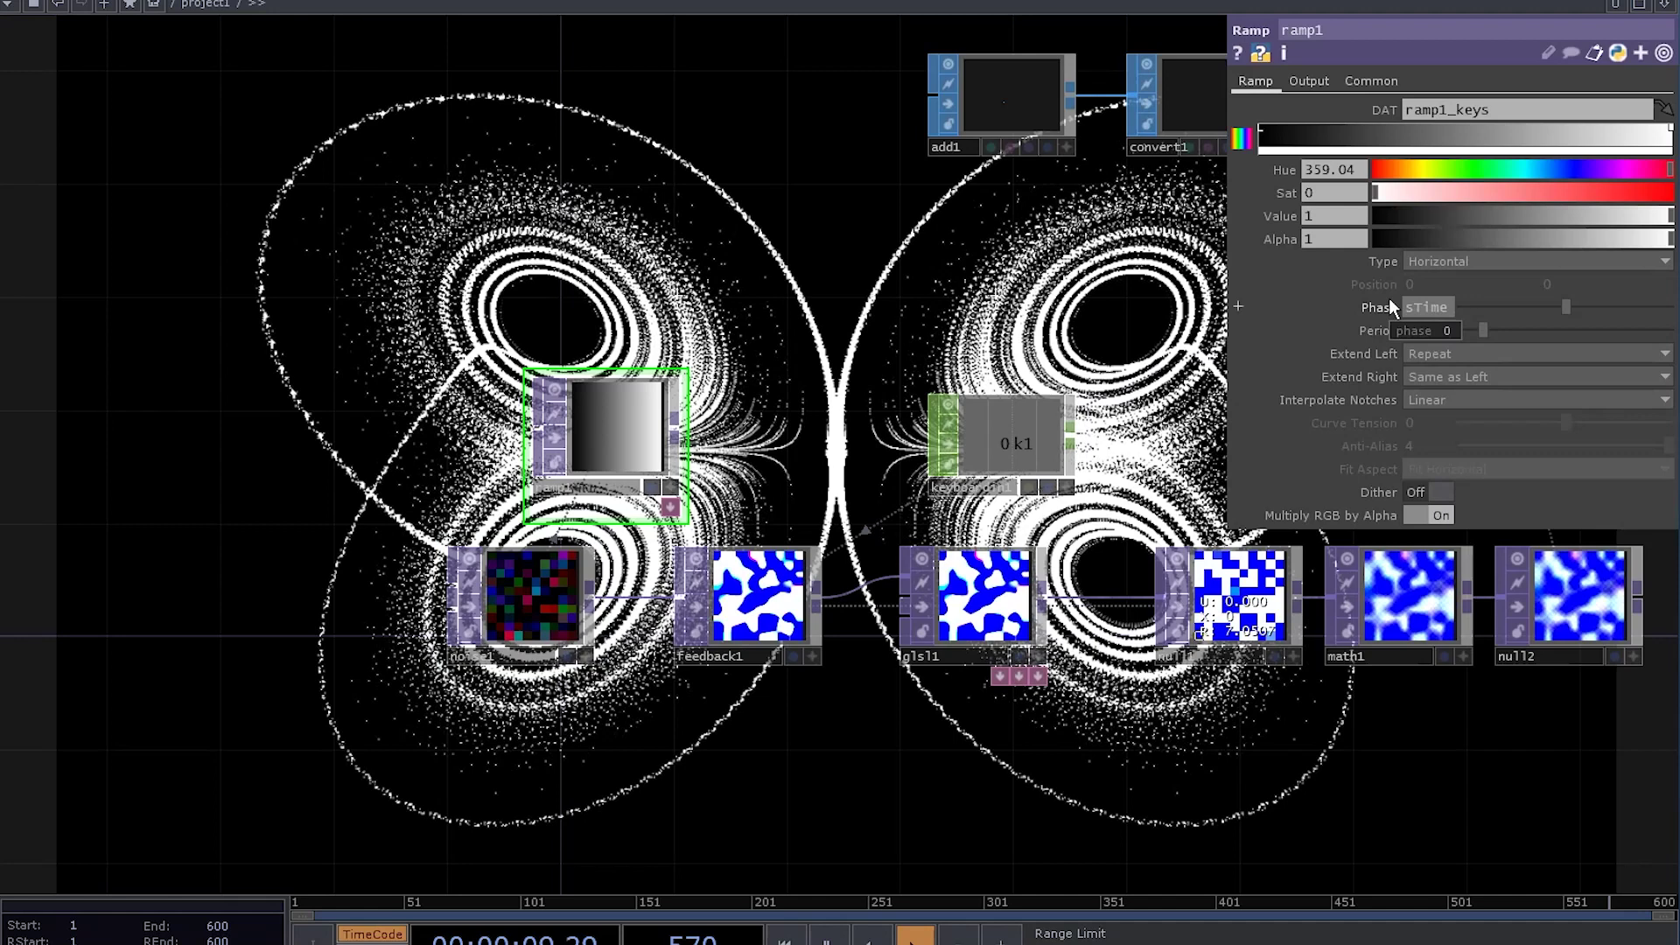
# Step: Shift ramp1's phase and recolour its key's hue, saturation and value toward tan and cyan
pyautogui.moveTo(1391, 302); pyautogui.dragTo(1422, 315)
pyautogui.moveTo(1379, 193); pyautogui.dragTo(1559, 193)
pyautogui.moveTo(1667, 170); pyautogui.dragTo(1405, 170)
pyautogui.moveTo(1670, 216); pyautogui.dragTo(1600, 214)
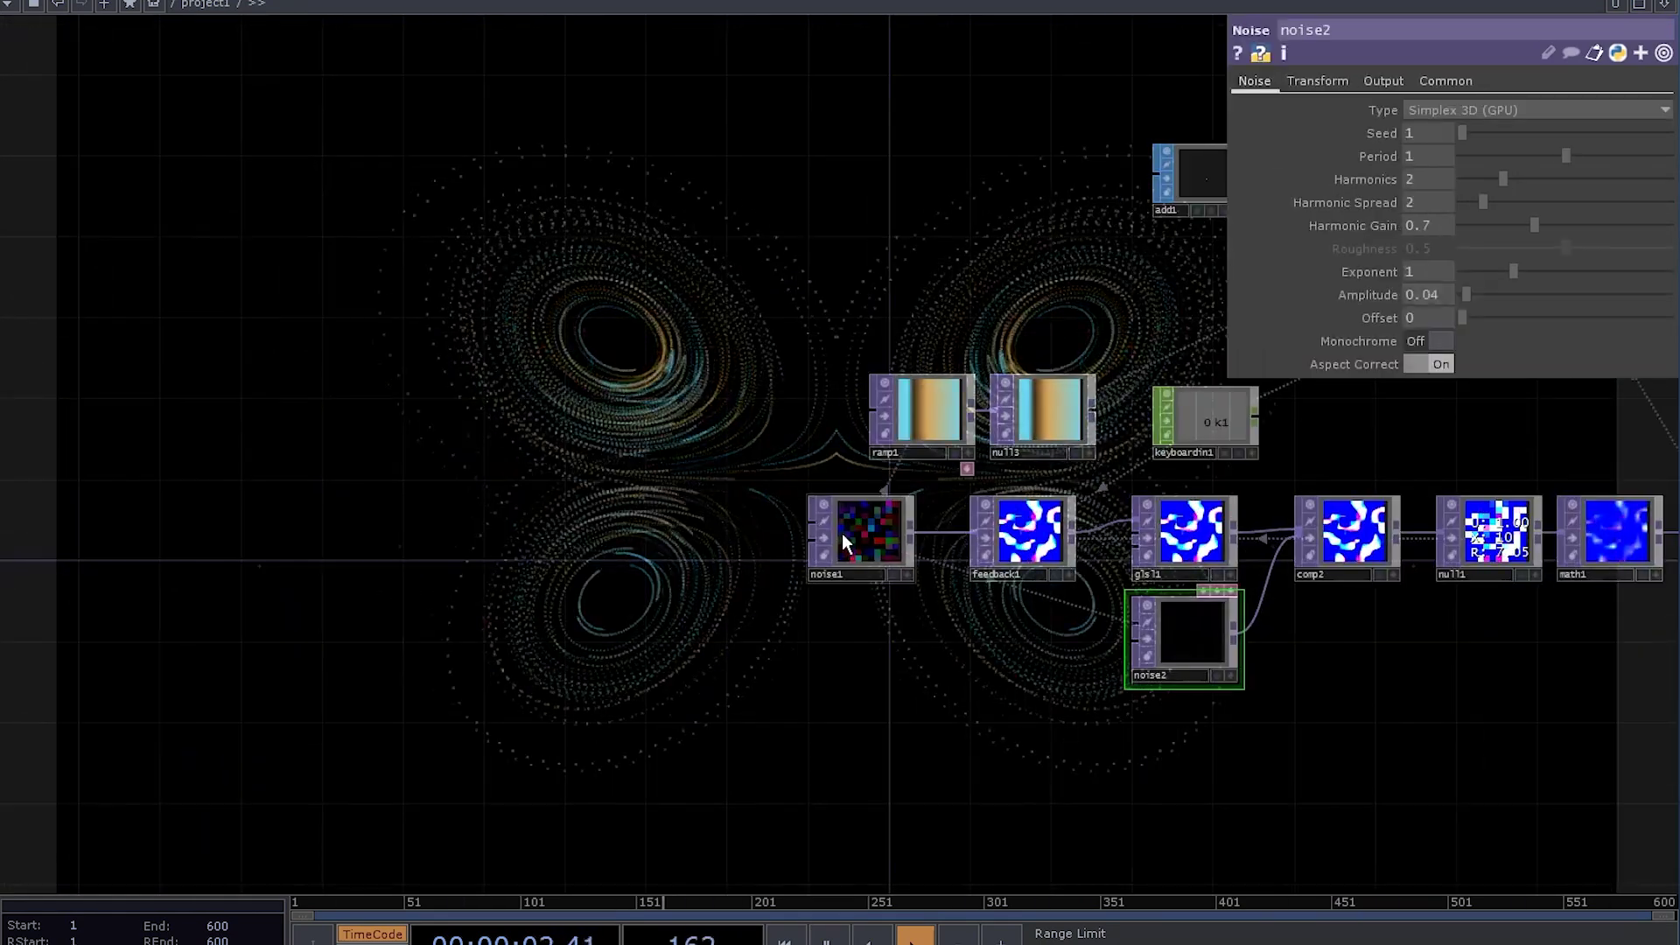
# Step: Check noise1's Common page, then return to its Noise parameters
pyautogui.click(1446, 81)
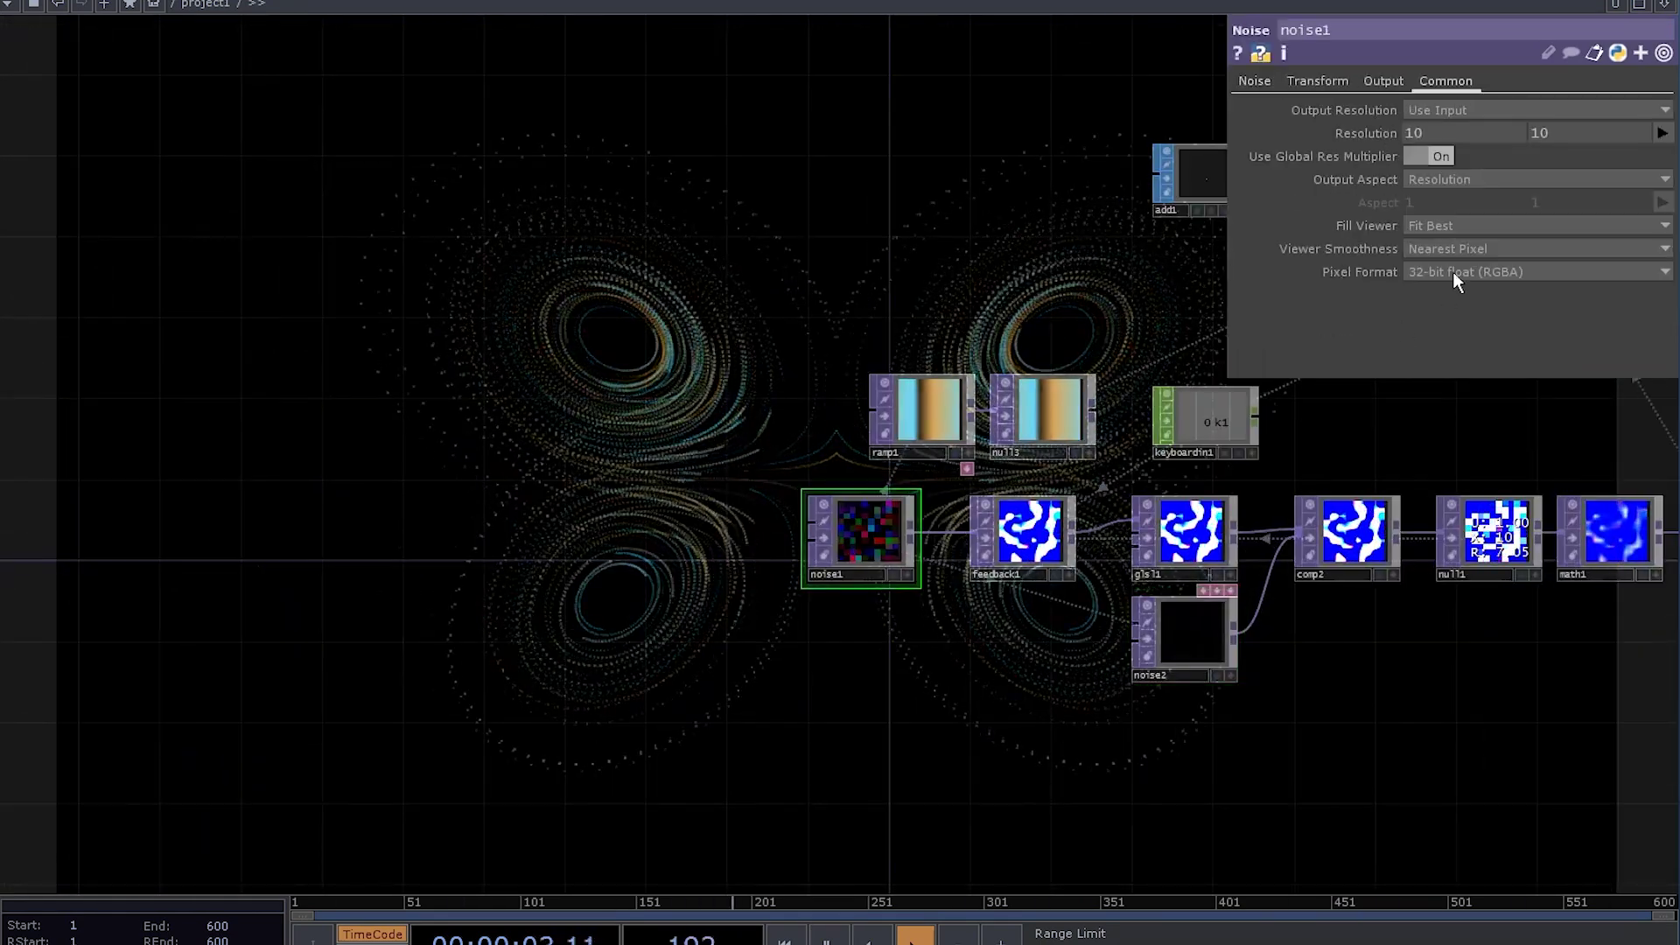
pyautogui.click(1257, 81)
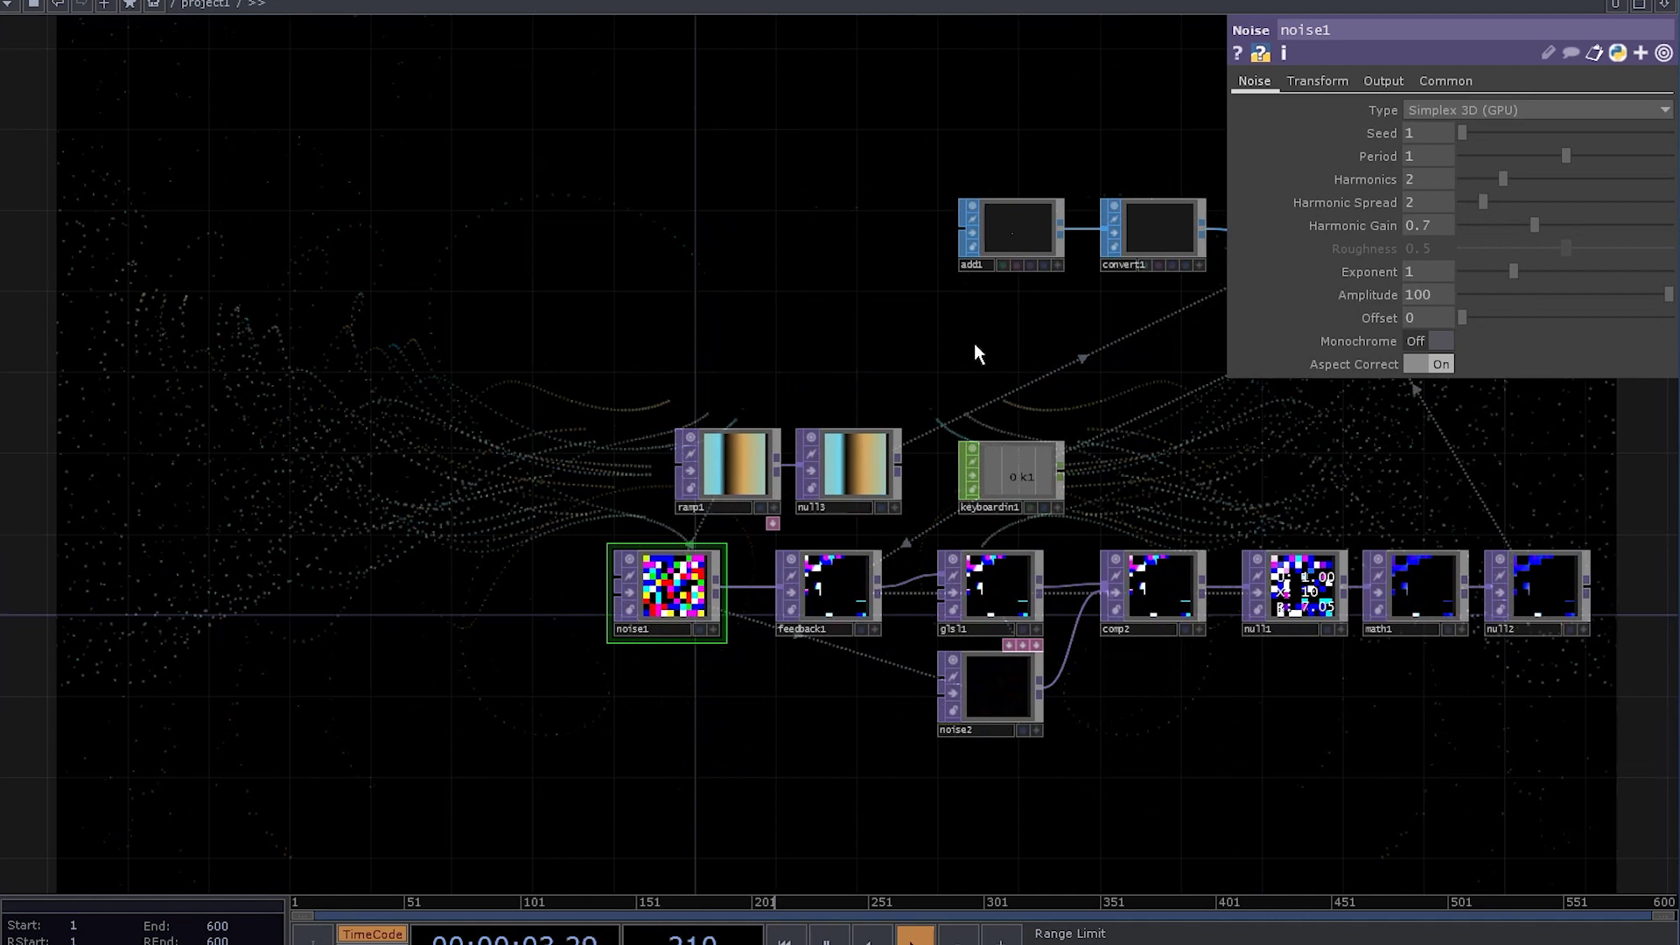
pyautogui.scroll(-1, 1007, 394)
pyautogui.scroll(-2, 1005, 401)
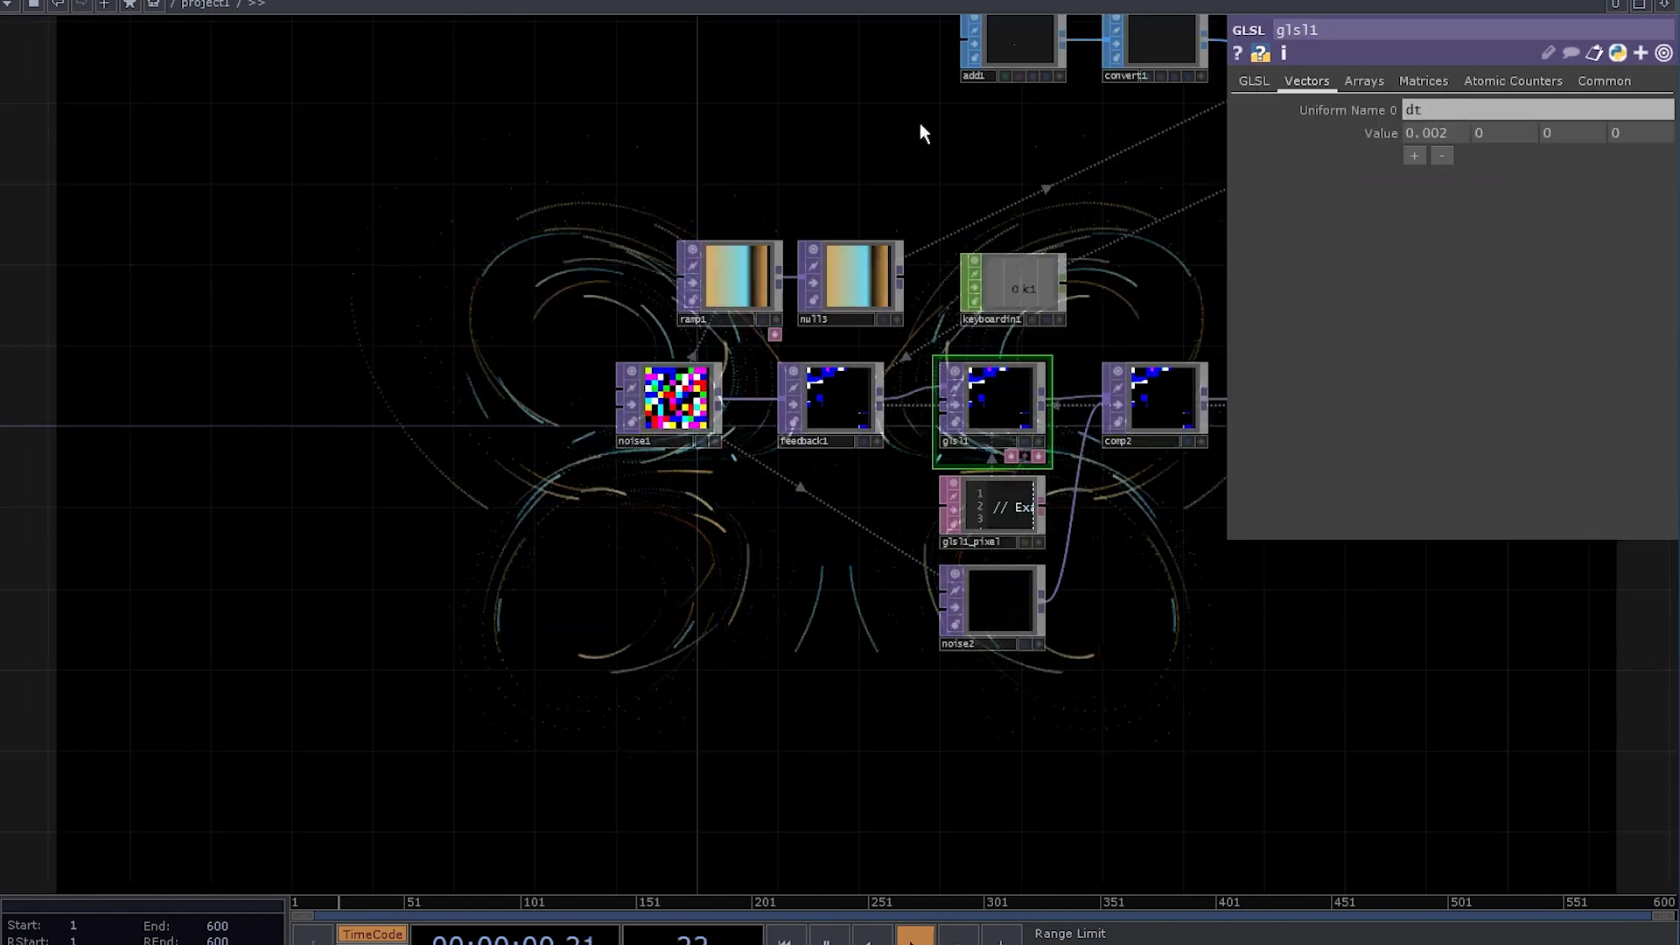
# Step: Bring up the glsl1_pixel shader code and delete the trailing 8 from dt = 0.008
pyautogui.moveTo(919, 131); pyautogui.dragTo(832, 394)
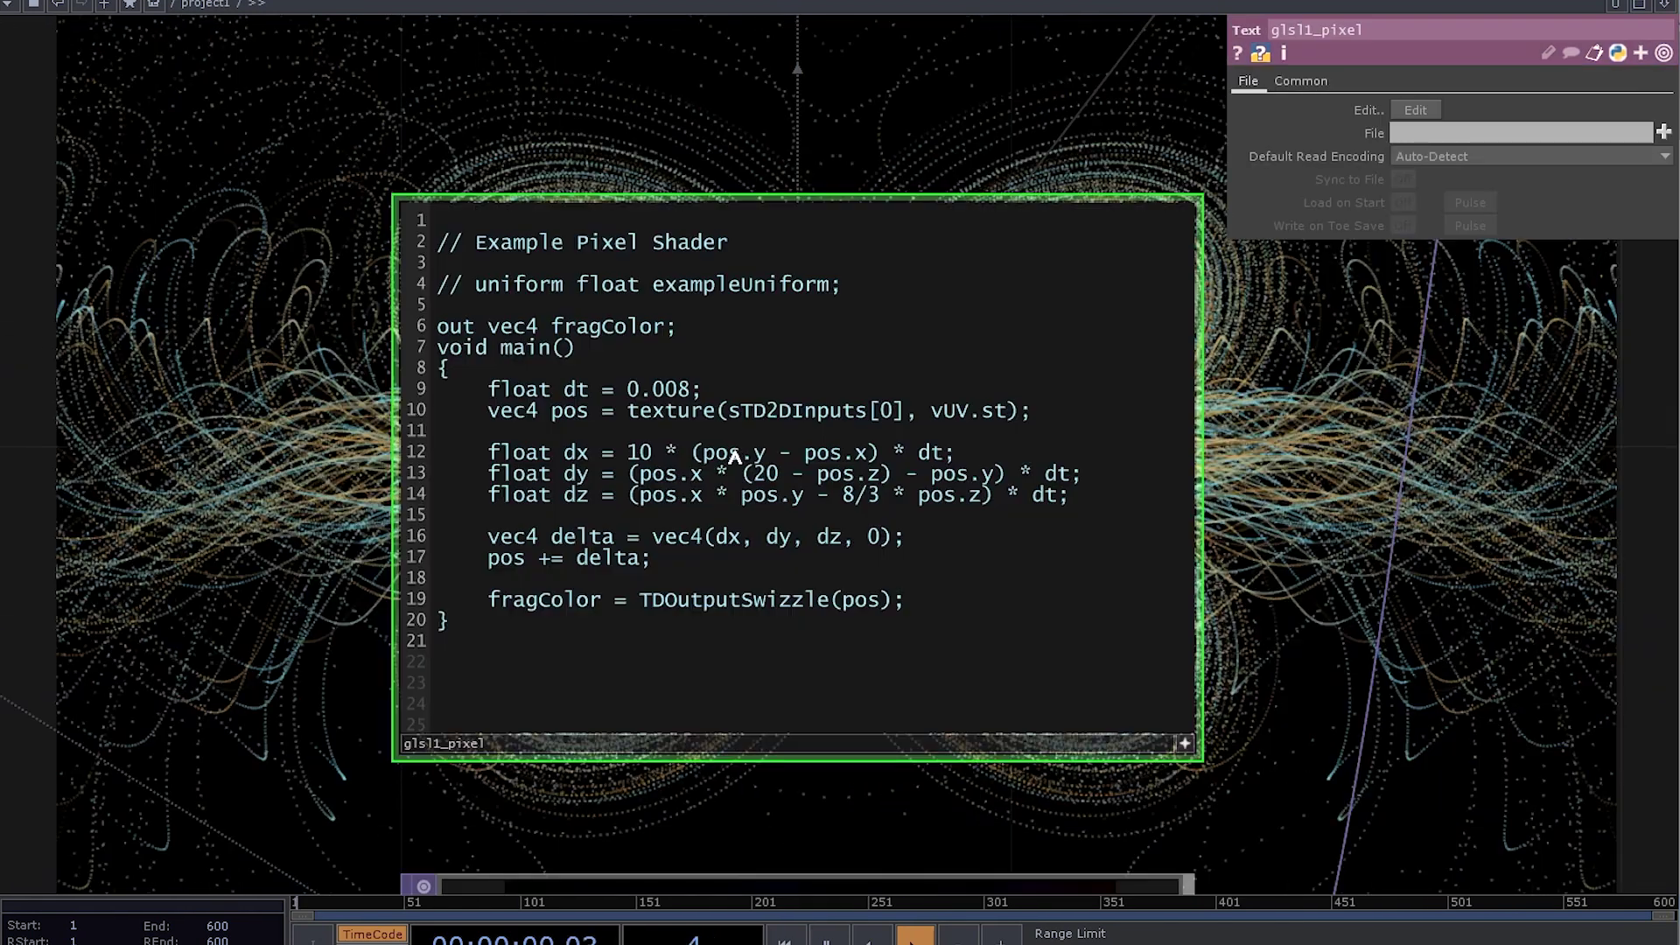
pyautogui.press('BackSpace')
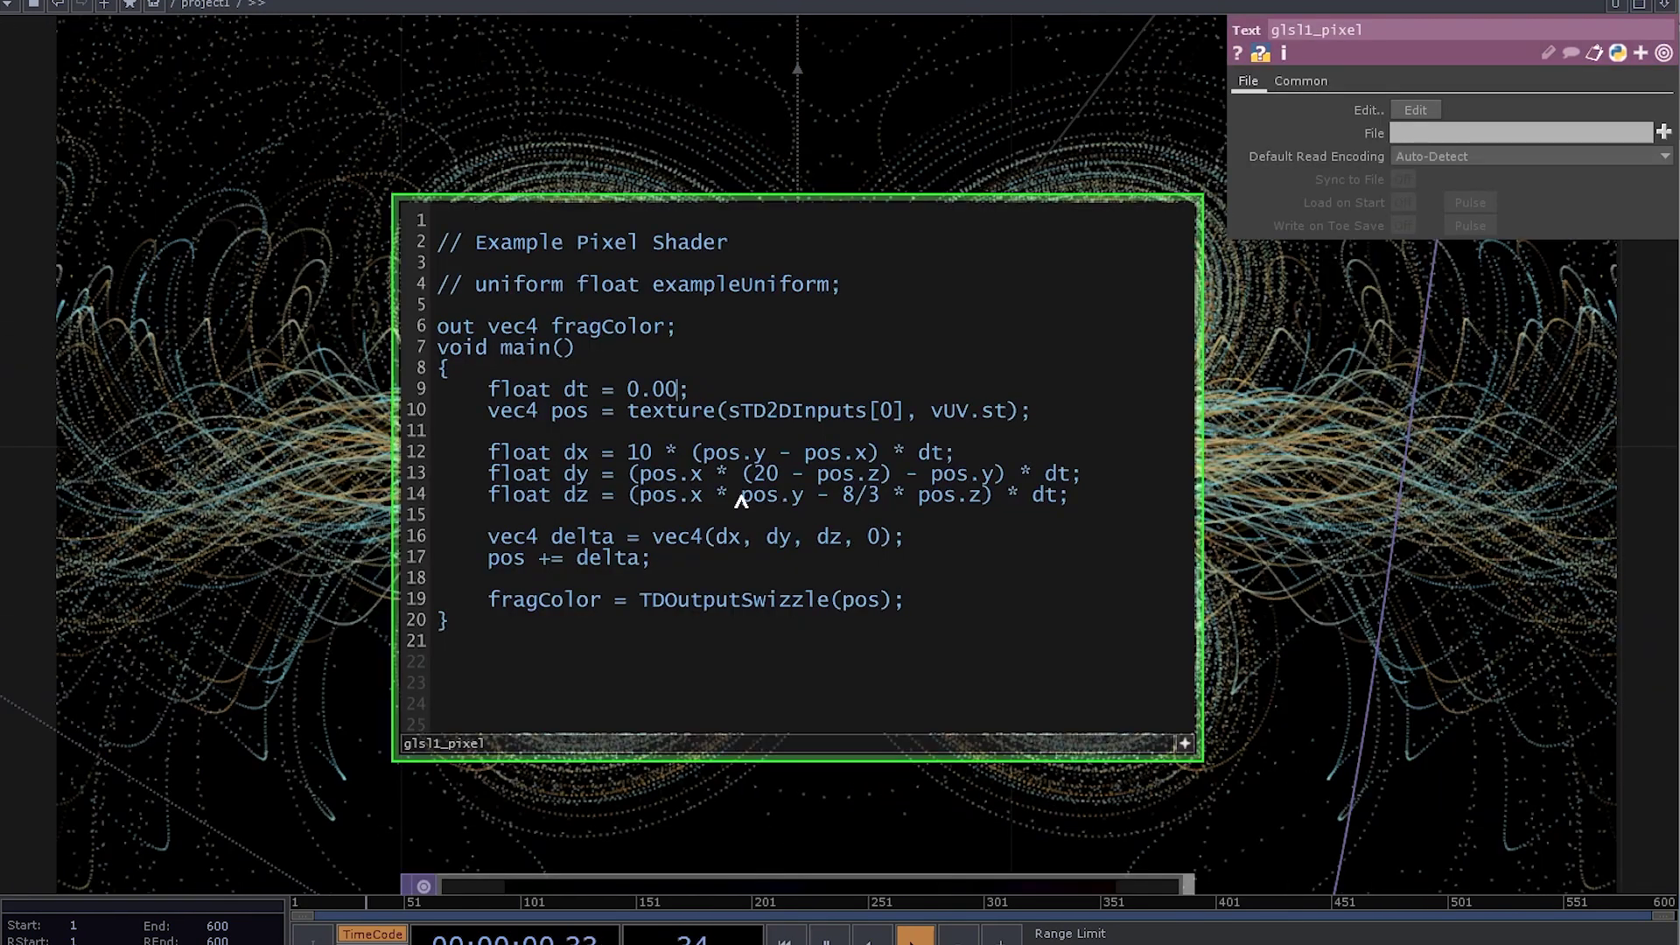
pyautogui.click(1185, 744)
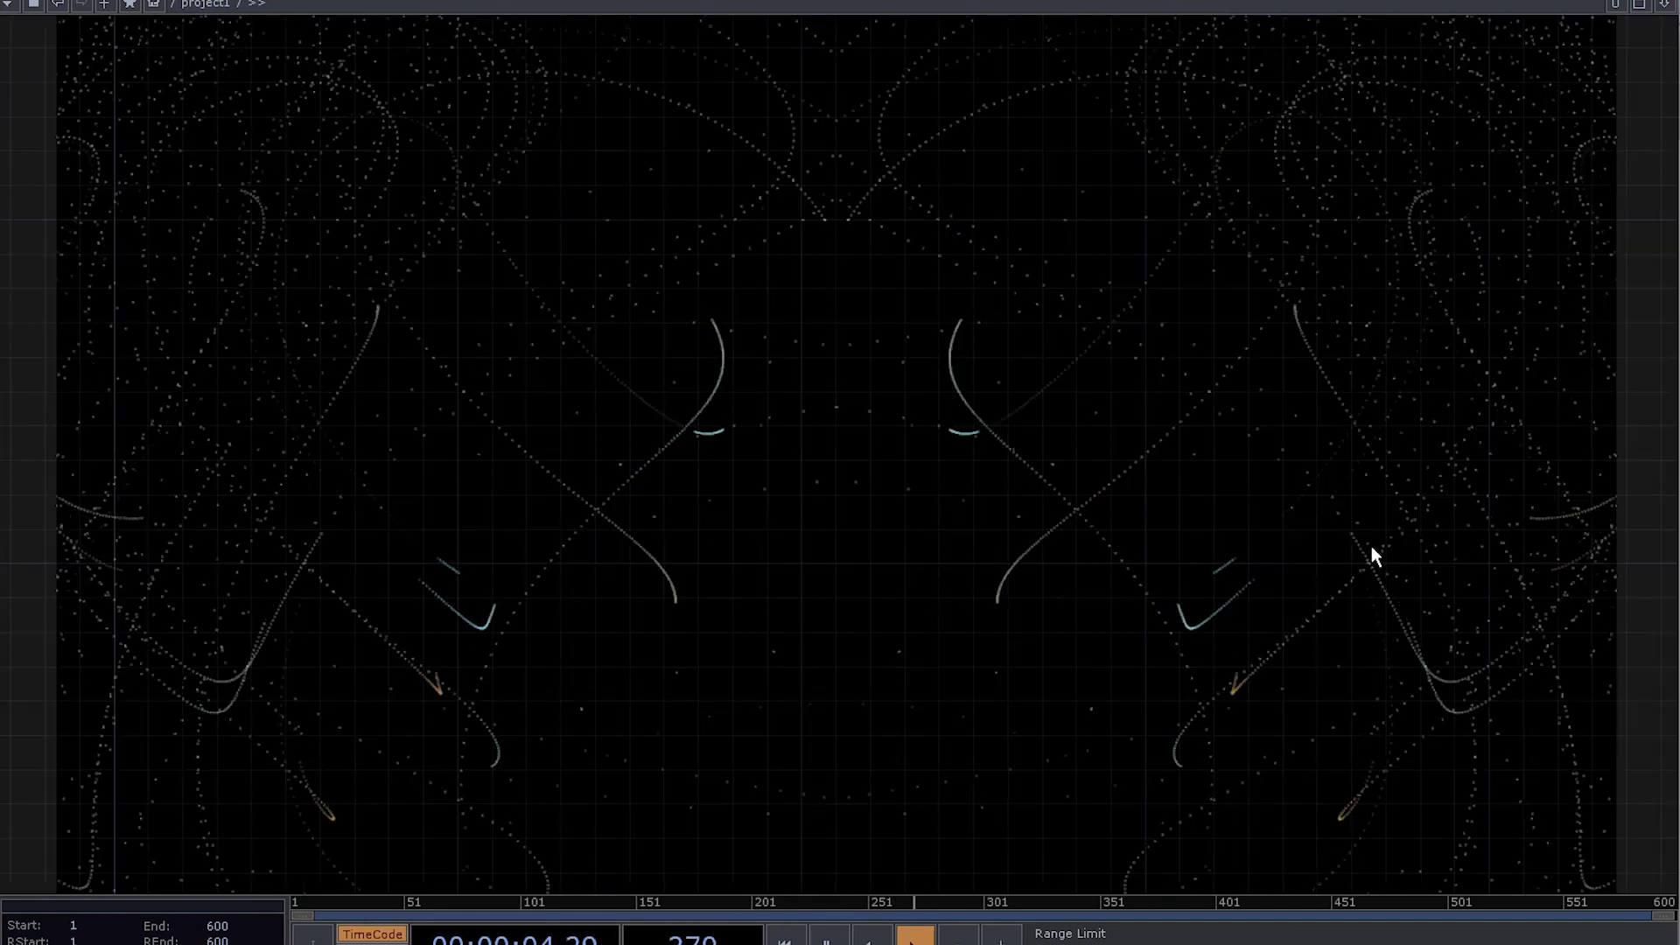
pyautogui.press('Escape')
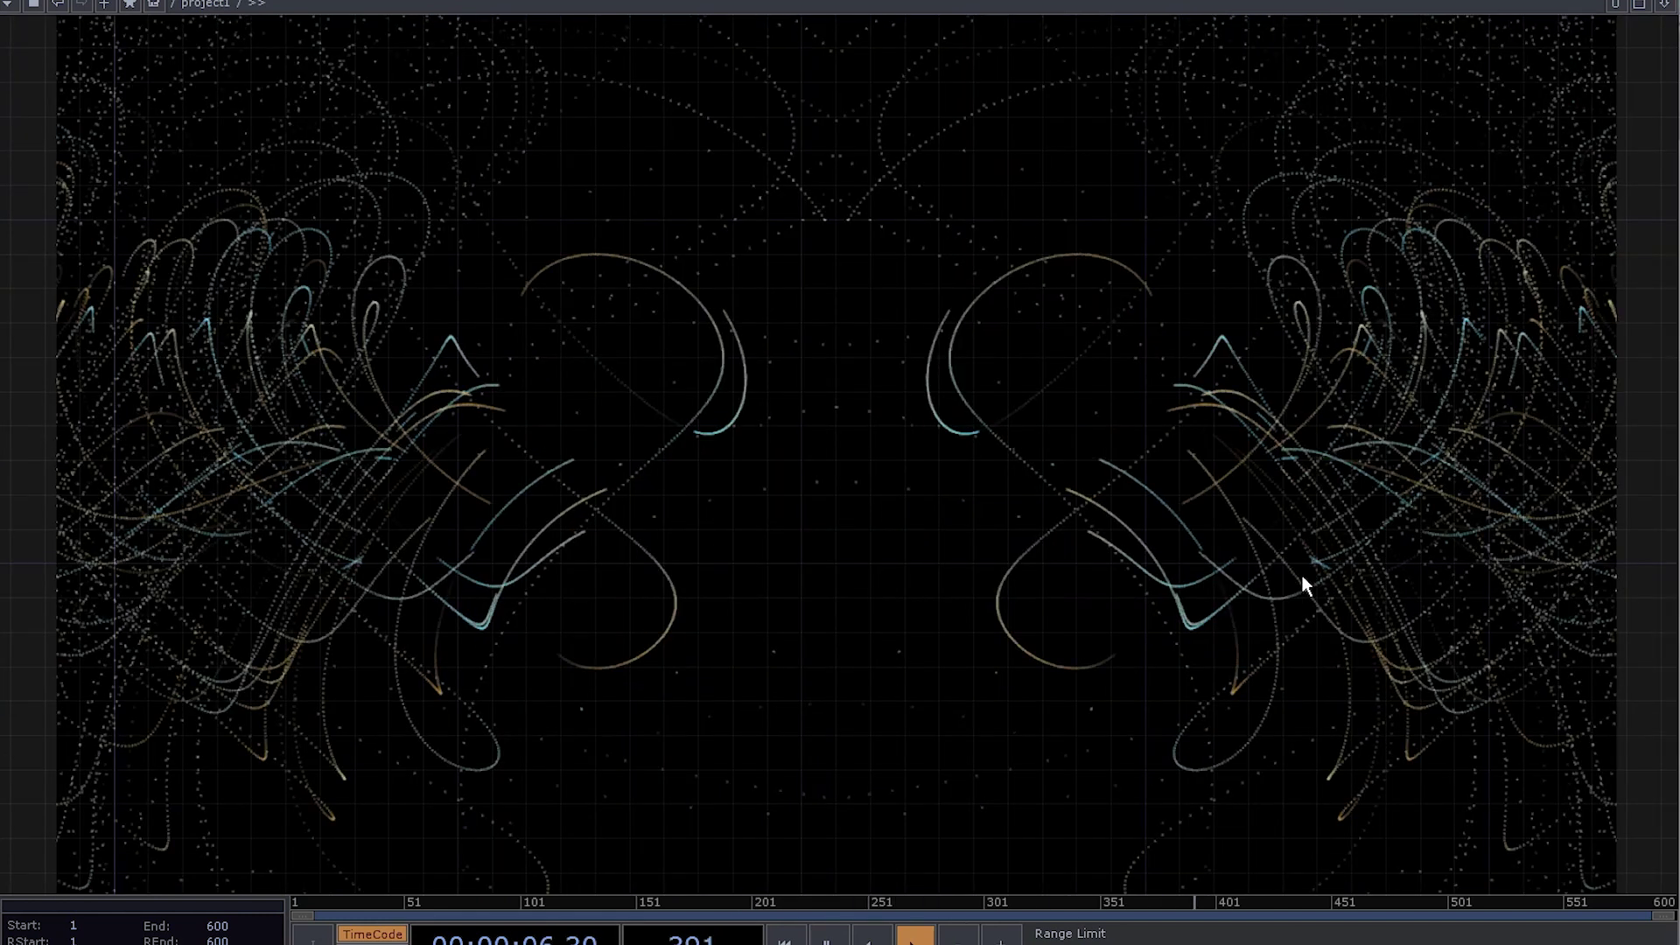